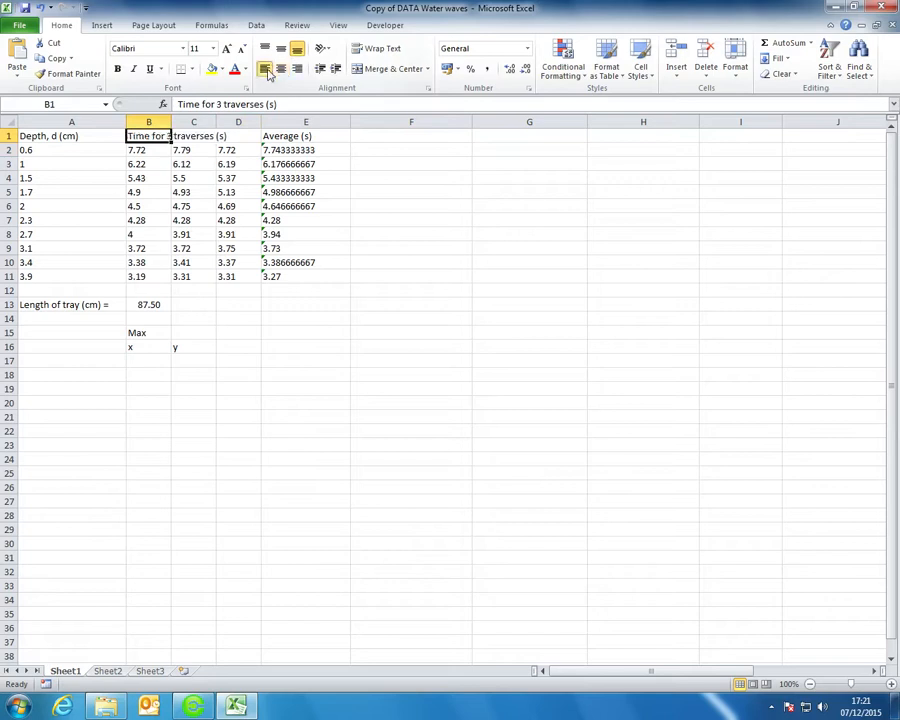
Step: Review the depth readings, the three columns of traverse times and the tray length in the data table
{"action": "left_click_drag", "start_coordinate": [172, 121], "coordinate": [243, 282]}
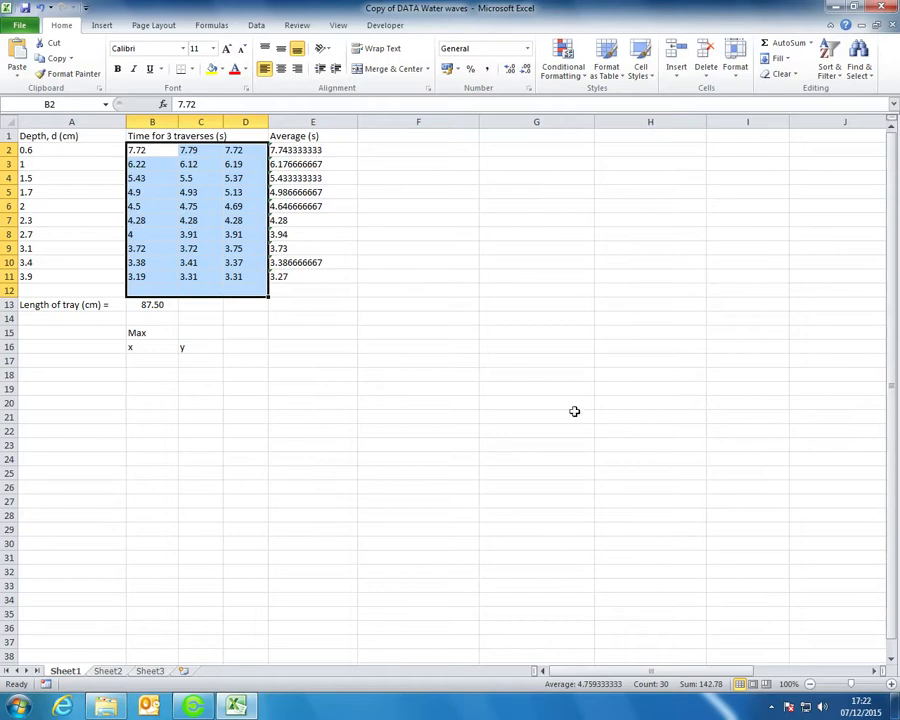
{"action": "left_click", "coordinate": [440, 362]}
{"action": "left_click_drag", "start_coordinate": [88, 151], "coordinate": [84, 278]}
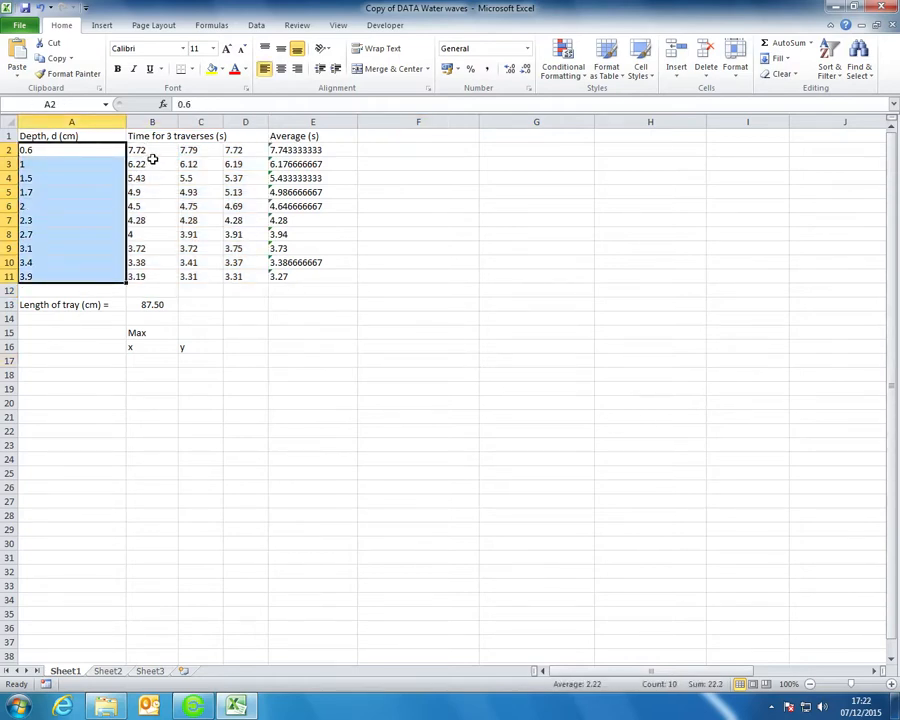
{"action": "left_click_drag", "start_coordinate": [148, 150], "coordinate": [250, 279]}
{"action": "left_click", "coordinate": [160, 304]}
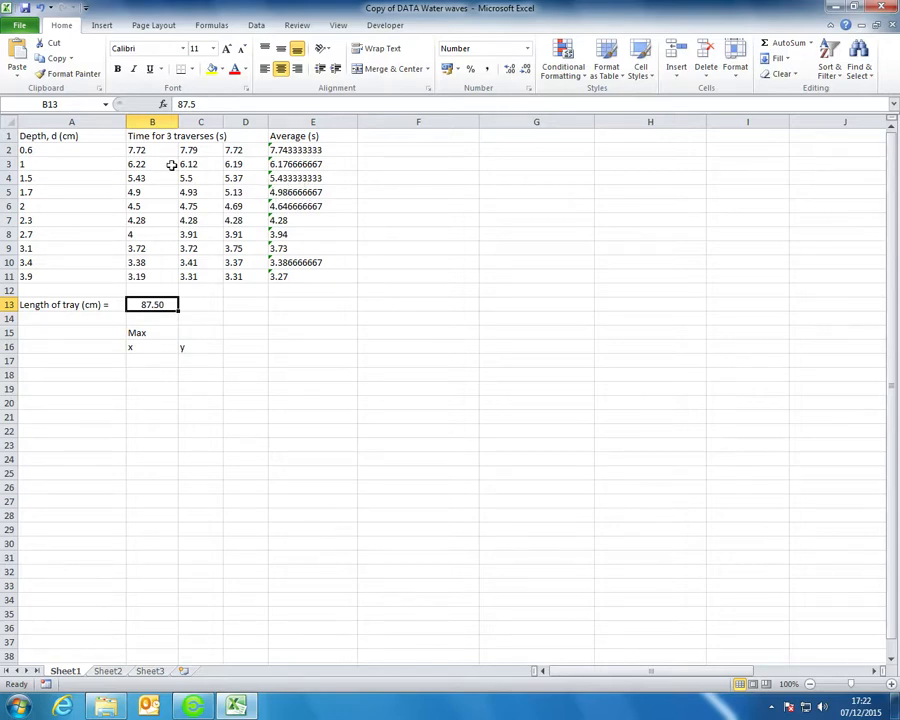
{"action": "left_click", "coordinate": [73, 149]}
{"action": "left_click_drag", "start_coordinate": [86, 146], "coordinate": [82, 276]}
{"action": "right_click", "coordinate": [82, 234]}
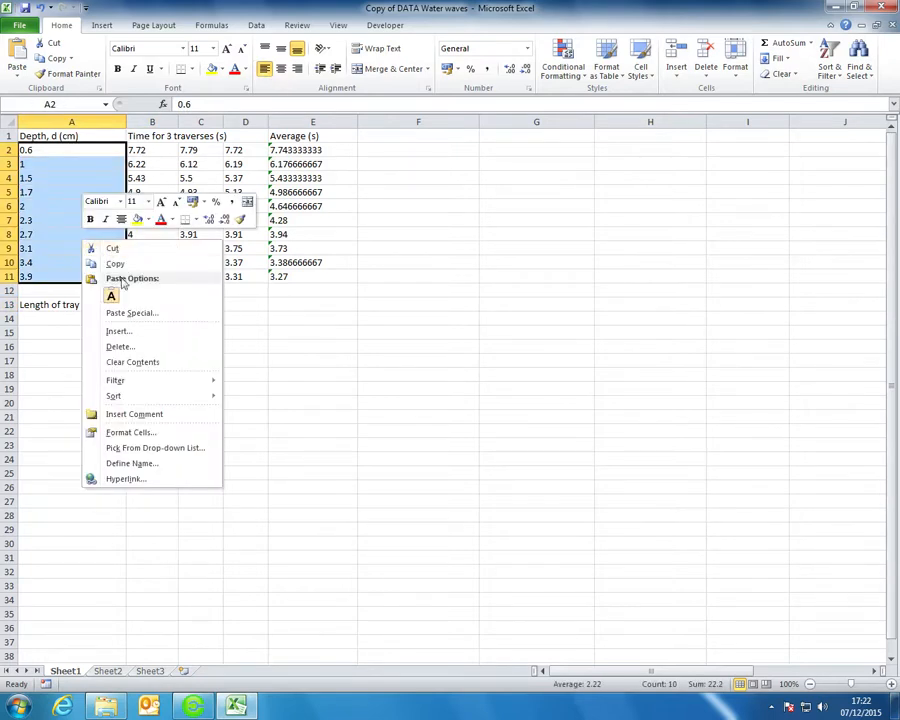
{"action": "key", "text": "Escape"}
{"action": "left_click", "coordinate": [46, 167]}
{"action": "double_click", "coordinate": [38, 164]}
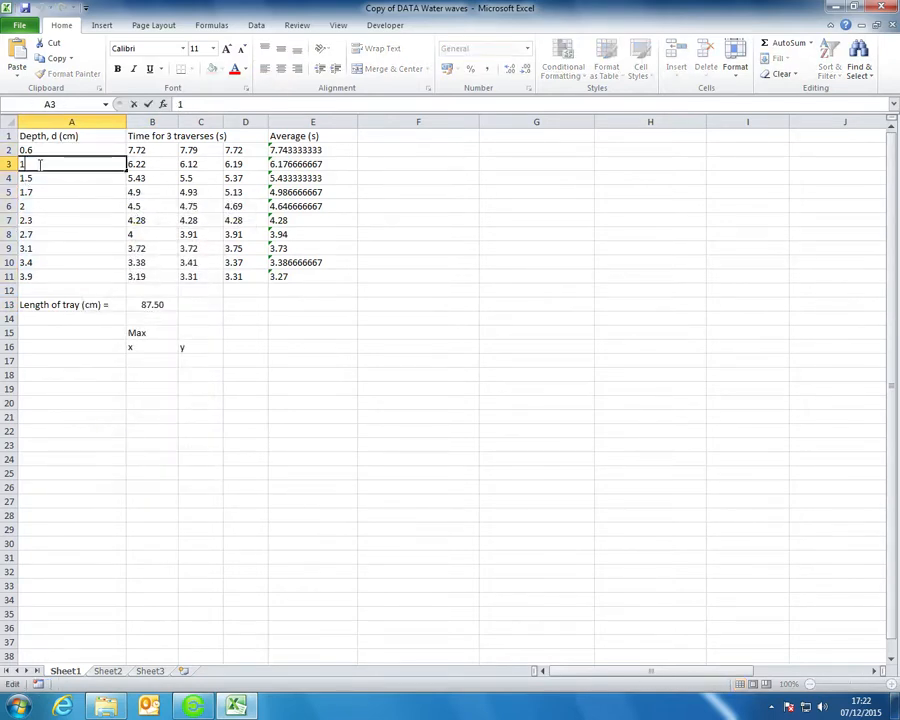
{"action": "key", "text": "Return"}
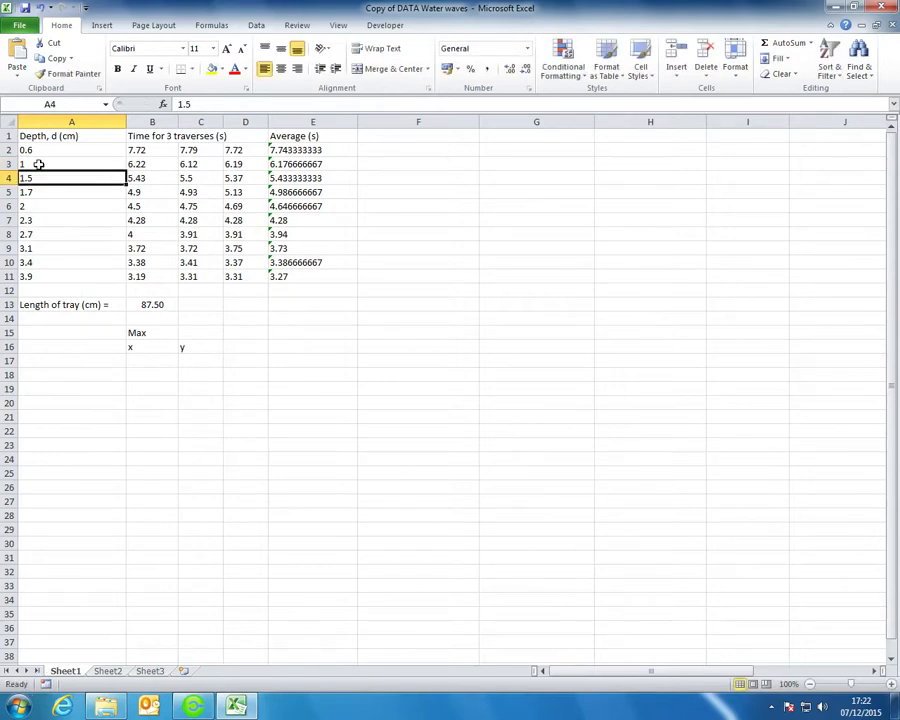
Step: Format the depth values in A2:A11 to one decimal place
{"action": "left_click_drag", "start_coordinate": [42, 153], "coordinate": [50, 280]}
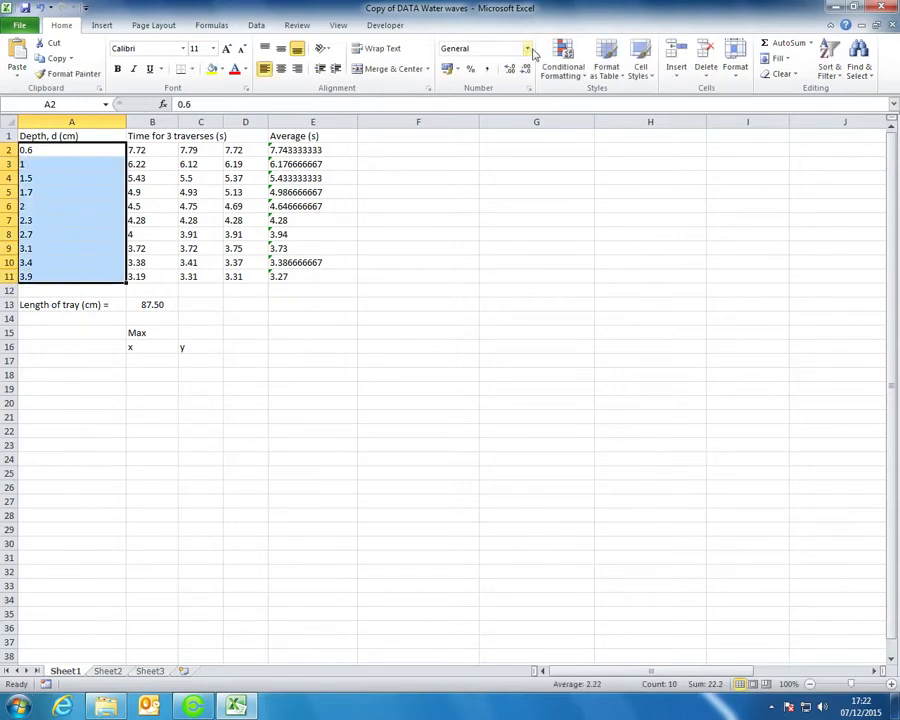
{"action": "left_click", "coordinate": [512, 72]}
{"action": "left_click", "coordinate": [526, 70]}
{"action": "left_click", "coordinate": [526, 70]}
{"action": "left_click", "coordinate": [512, 71]}
{"action": "left_click", "coordinate": [512, 71]}
{"action": "left_click", "coordinate": [512, 71]}
{"action": "left_click", "coordinate": [527, 70]}
{"action": "left_click", "coordinate": [527, 70]}
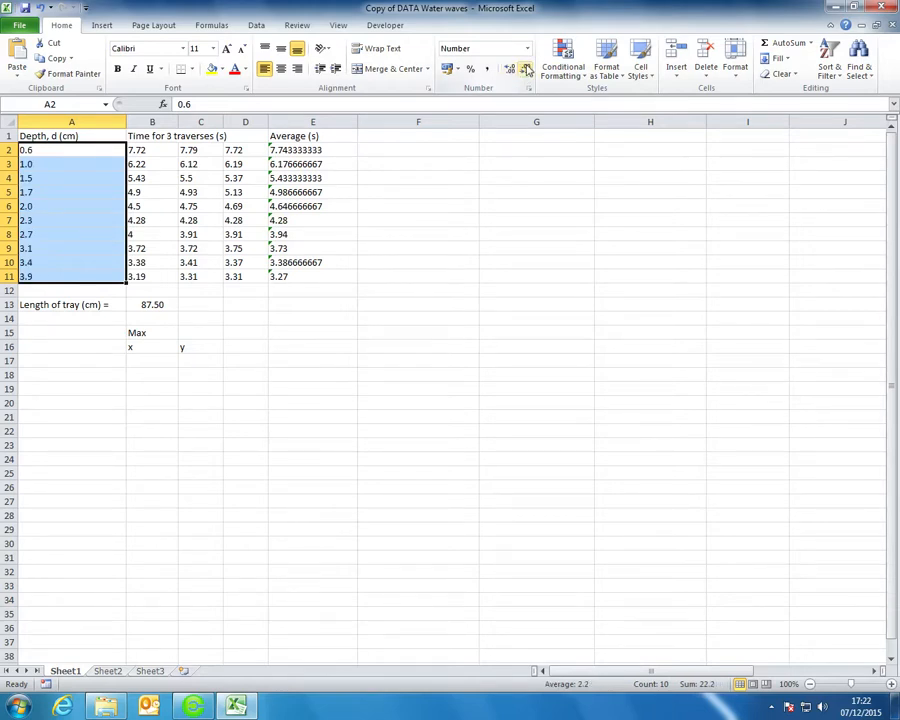
{"action": "left_click", "coordinate": [512, 71]}
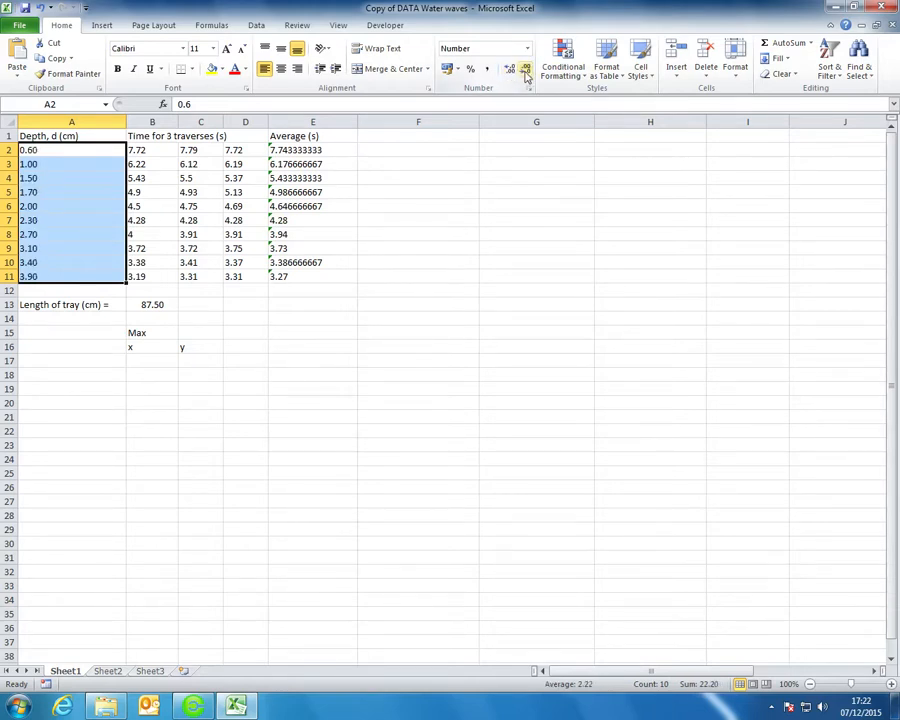
{"action": "left_click", "coordinate": [526, 70]}
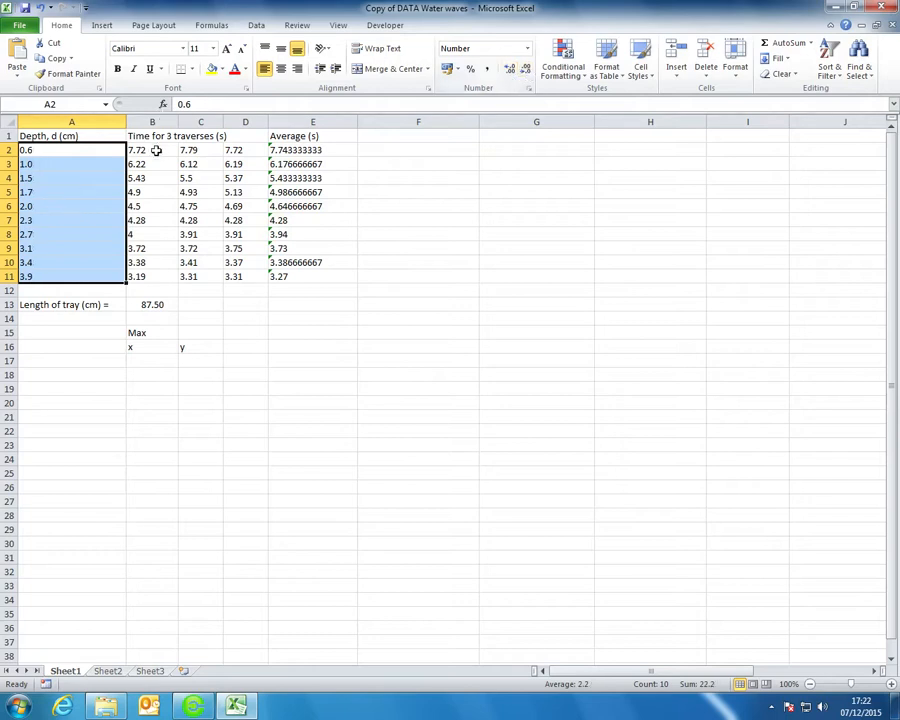
Step: Format the traverse times in B2:D11 to two decimal places
{"action": "left_click_drag", "start_coordinate": [156, 150], "coordinate": [240, 272]}
{"action": "left_click", "coordinate": [510, 70]}
{"action": "left_click", "coordinate": [526, 70]}
{"action": "left_click", "coordinate": [526, 70]}
{"action": "left_click", "coordinate": [510, 70]}
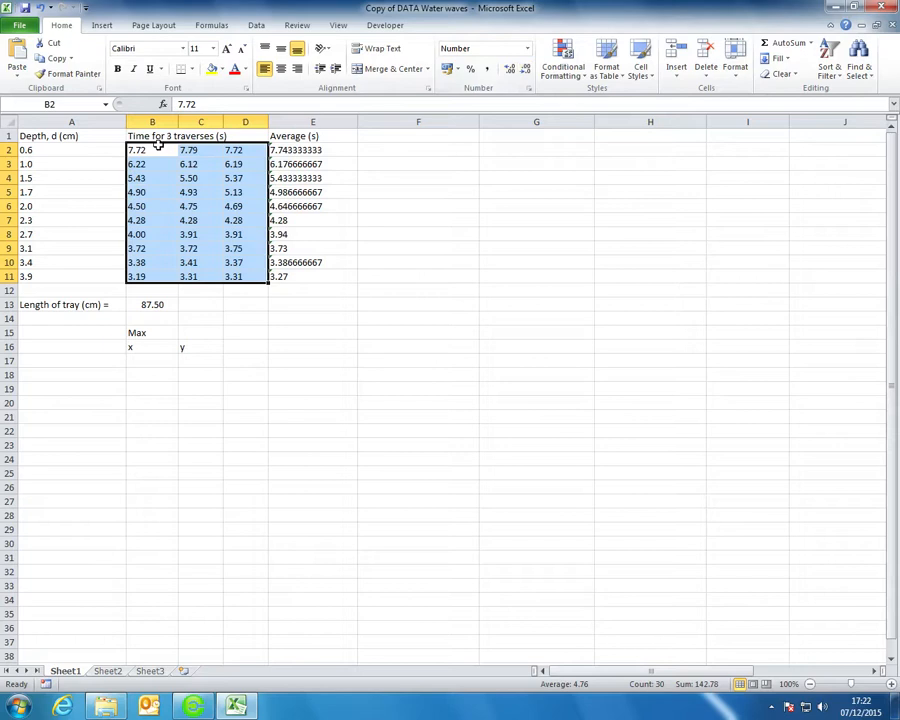
Step: Centre the depths, traverse times and averages in A2:E11
{"action": "left_click_drag", "start_coordinate": [62, 151], "coordinate": [234, 274]}
{"action": "left_click", "coordinate": [281, 68]}
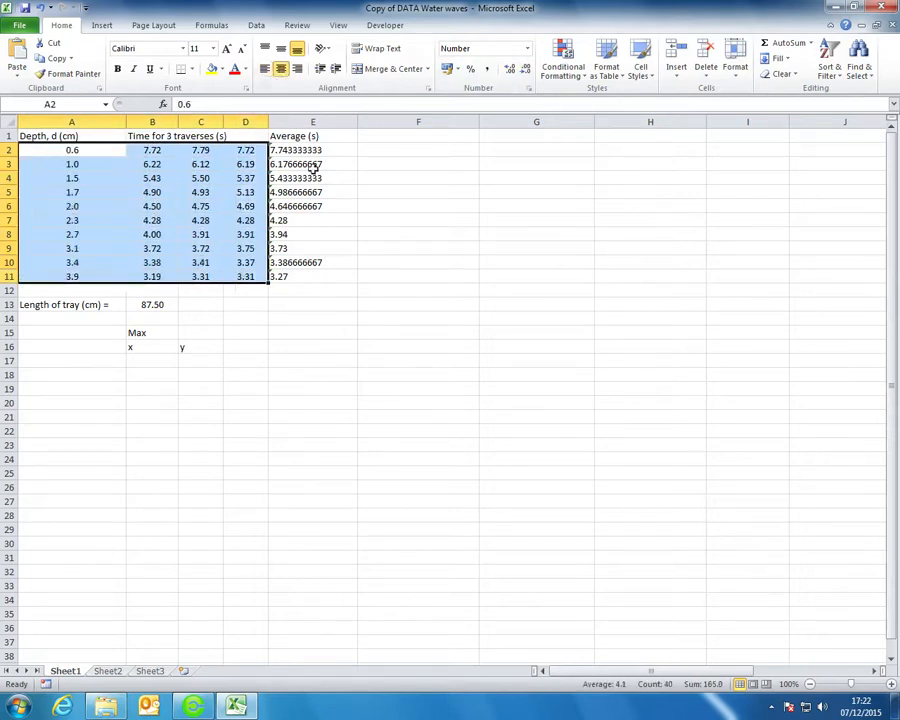
{"action": "left_click", "coordinate": [315, 164]}
{"action": "left_click_drag", "start_coordinate": [314, 150], "coordinate": [318, 271]}
{"action": "left_click", "coordinate": [281, 68]}
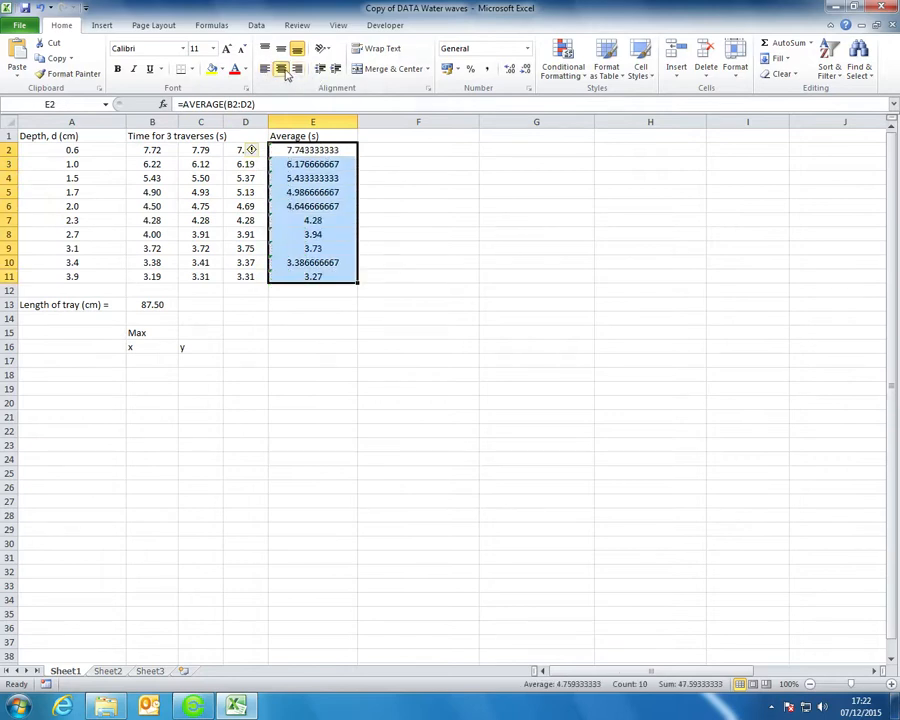
Step: Format the average times in E2:E11 to two decimal places
{"action": "left_click", "coordinate": [512, 70]}
{"action": "left_click", "coordinate": [516, 71]}
{"action": "left_click", "coordinate": [516, 71]}
{"action": "left_click", "coordinate": [526, 71]}
{"action": "left_click", "coordinate": [526, 71]}
{"action": "double_click", "coordinate": [526, 71]}
{"action": "double_click", "coordinate": [526, 71]}
{"action": "left_click", "coordinate": [526, 71]}
{"action": "left_click", "coordinate": [526, 71]}
{"action": "left_click_drag", "start_coordinate": [414, 263], "coordinate": [390, 291]}
{"action": "left_click", "coordinate": [337, 234]}
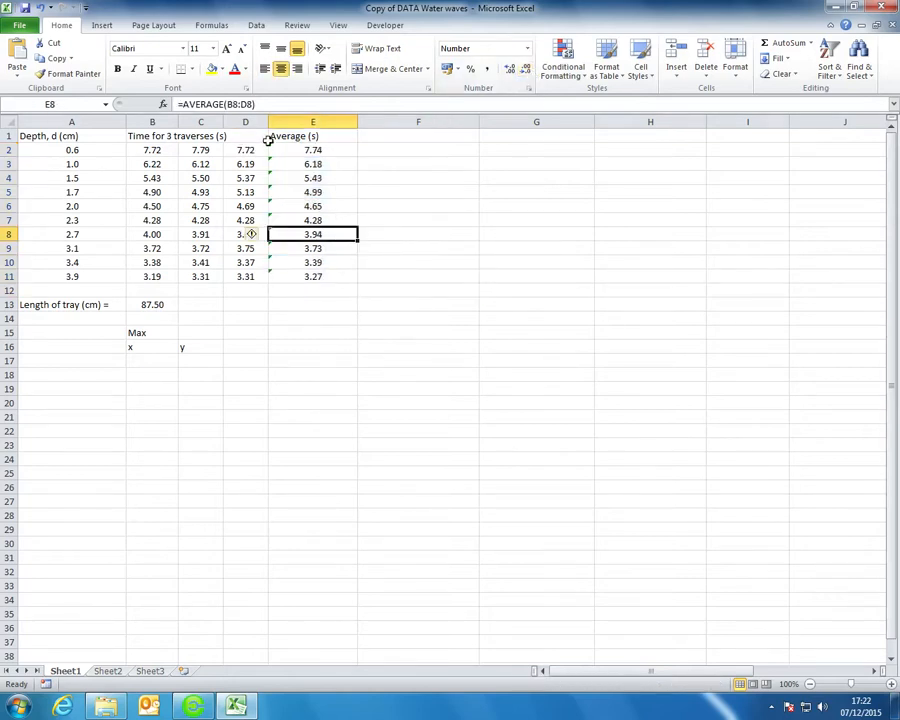
Step: Re-enter the formula in E2 as the AVERAGE of the traverse times in B2:D2
{"action": "double_click", "coordinate": [328, 150]}
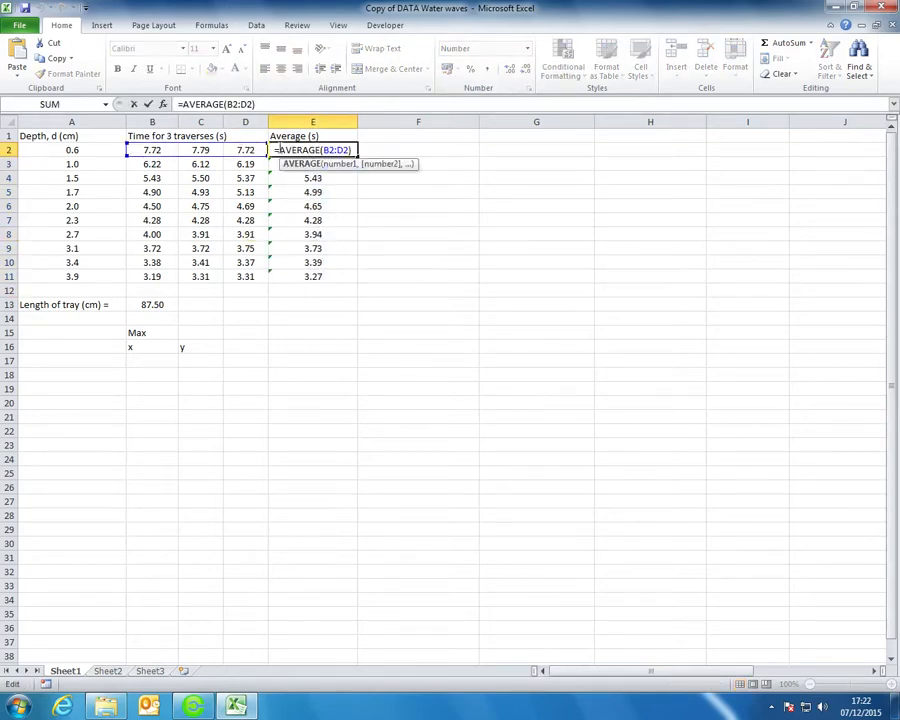
{"action": "double_click", "coordinate": [290, 150]}
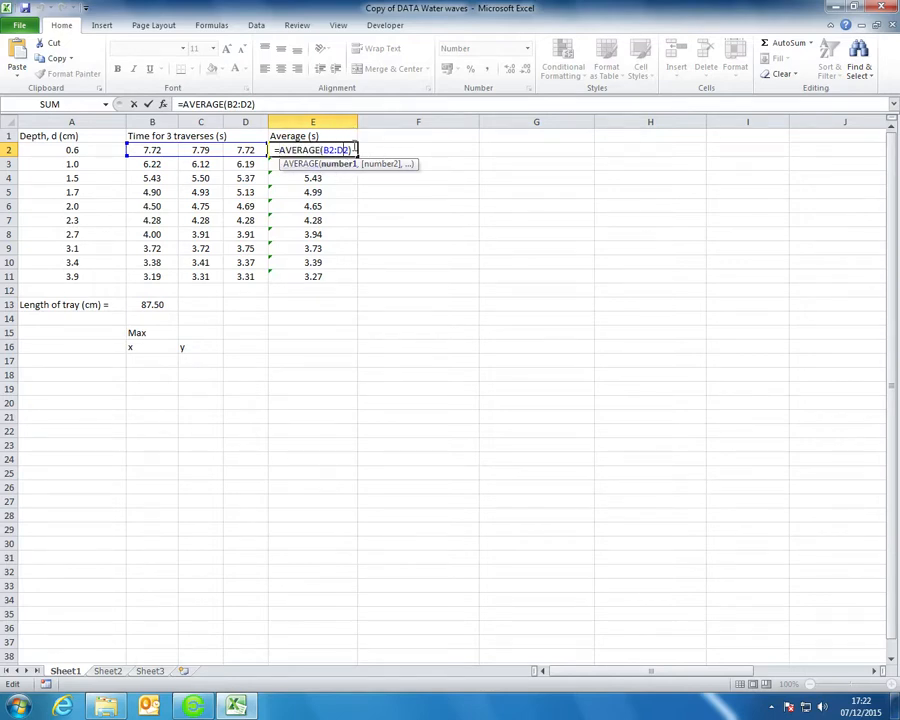
{"action": "left_click", "coordinate": [354, 150]}
{"action": "left_click_drag", "start_coordinate": [353, 149], "coordinate": [296, 150]}
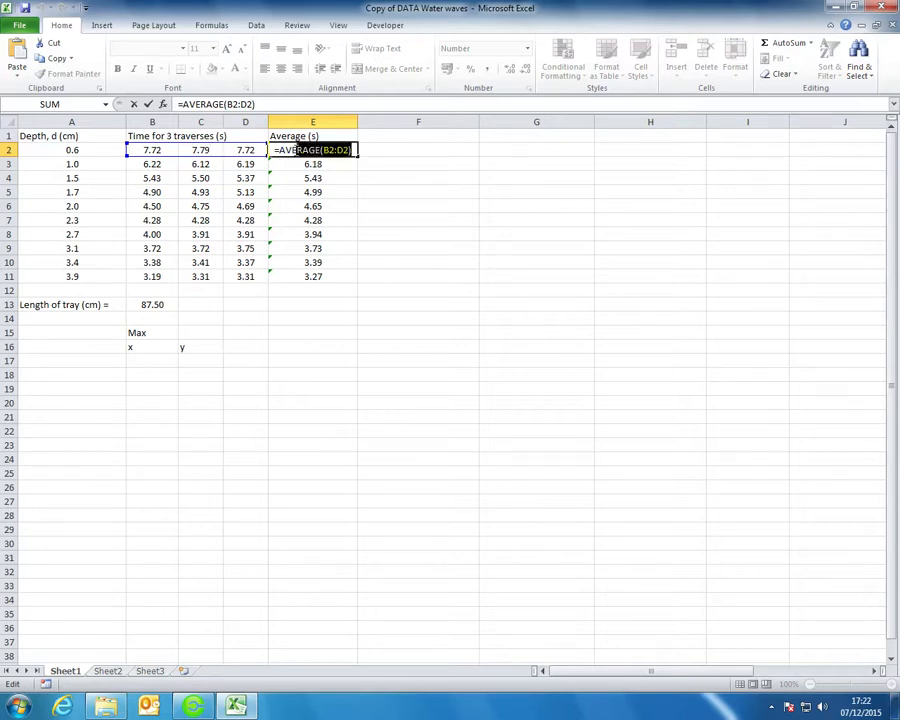
{"action": "type", "text": "average("}
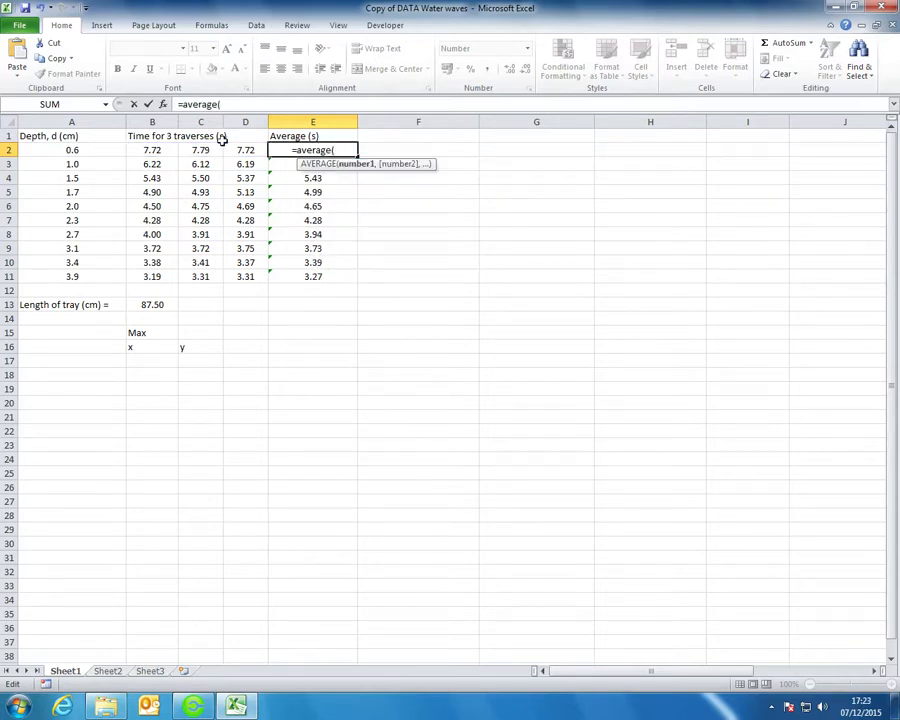
{"action": "left_click_drag", "start_coordinate": [150, 150], "coordinate": [243, 149]}
{"action": "key", "text": "Return"}
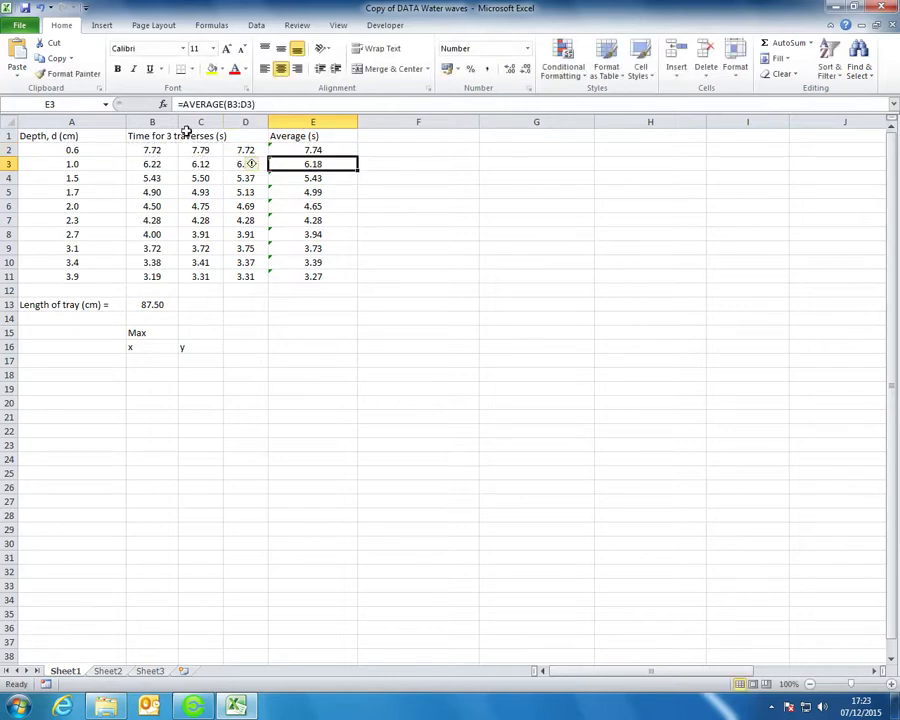
Step: Centre the column headings in A1:E1
{"action": "left_click", "coordinate": [85, 138]}
{"action": "left_click_drag", "start_coordinate": [85, 138], "coordinate": [270, 135]}
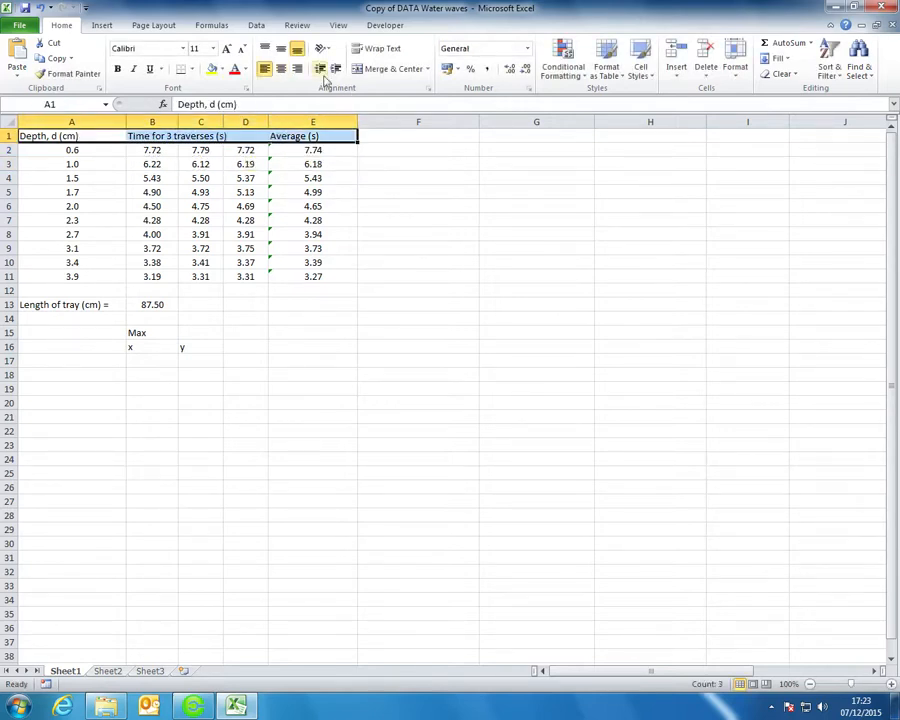
{"action": "left_click", "coordinate": [281, 68]}
Step: Change the heading in B1 to "Time for 5 traverses (s)"
{"action": "left_click", "coordinate": [148, 138]}
{"action": "left_click_drag", "start_coordinate": [154, 137], "coordinate": [240, 134]}
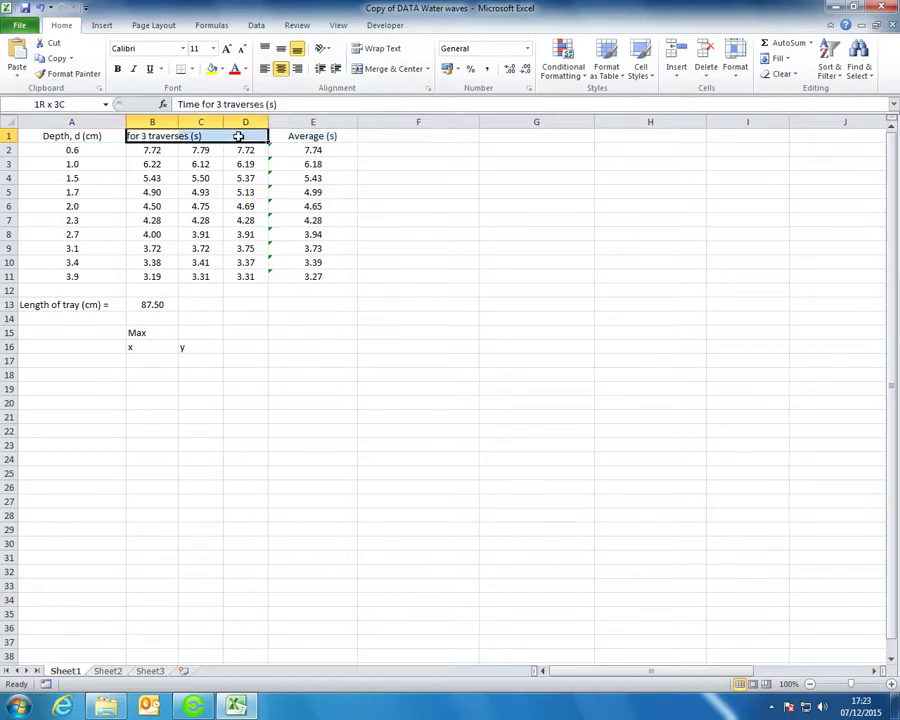
{"action": "double_click", "coordinate": [157, 136]}
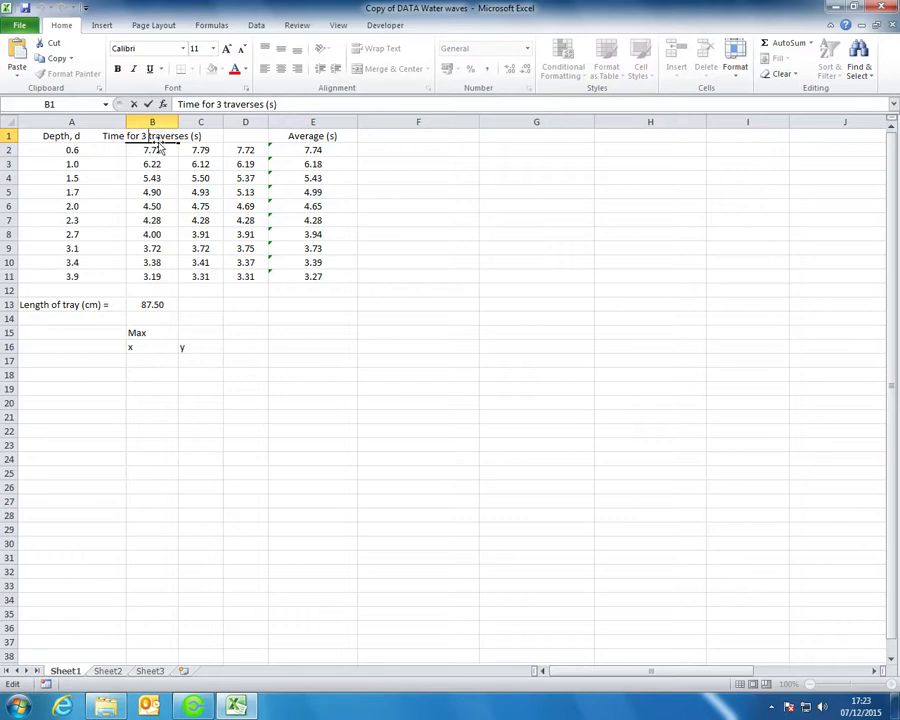
{"action": "key", "text": "BackSpace"}
{"action": "type", "text": "5"}
{"action": "key", "text": "Return"}
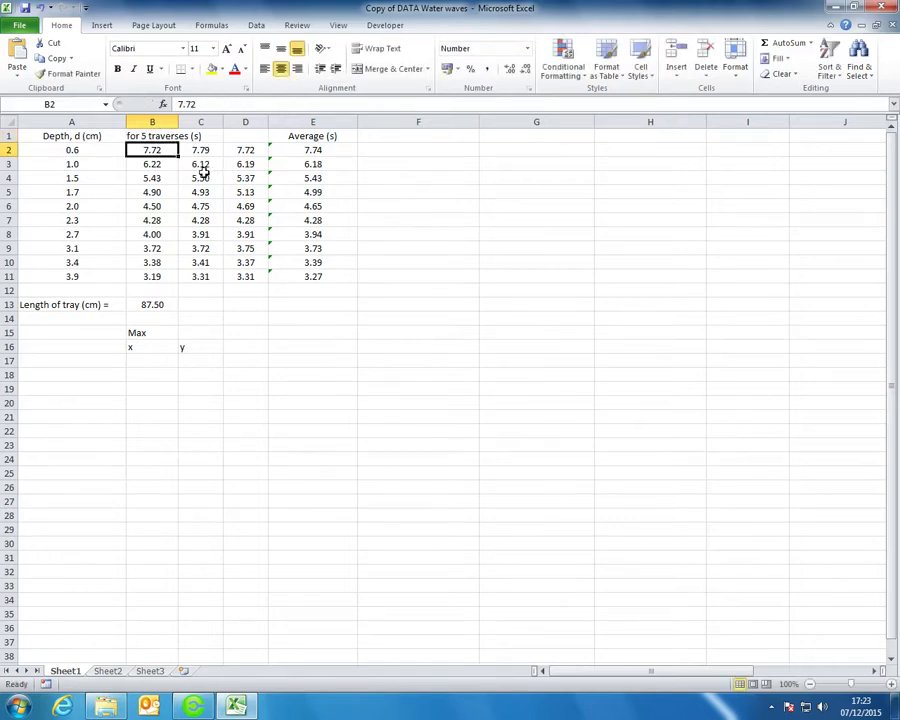
Step: Merge and centre the traverse-time heading across B1:D1
{"action": "left_click_drag", "start_coordinate": [157, 135], "coordinate": [245, 134]}
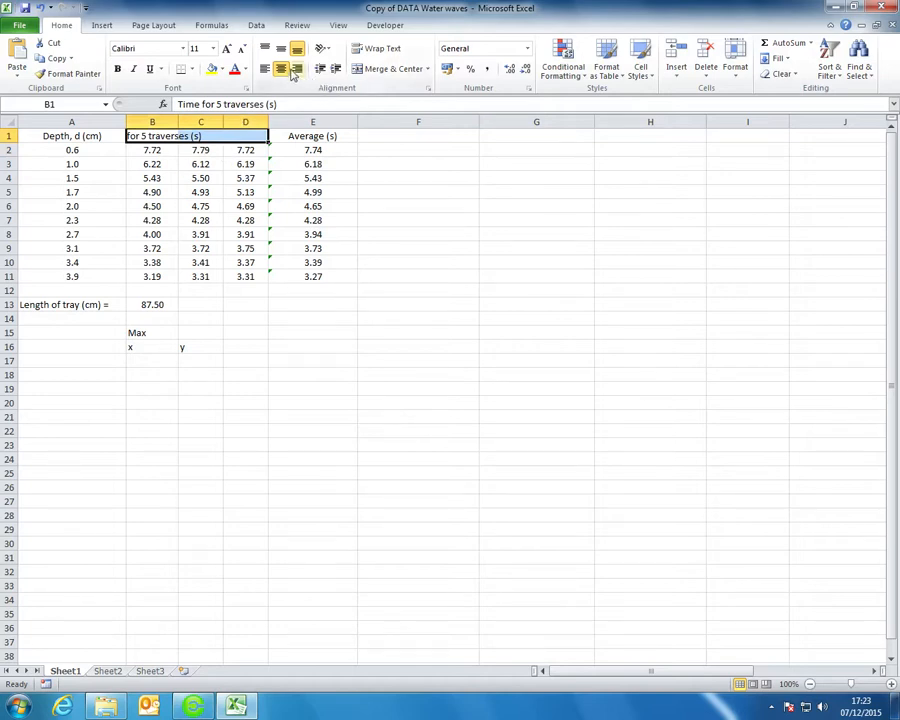
{"action": "left_click", "coordinate": [392, 68]}
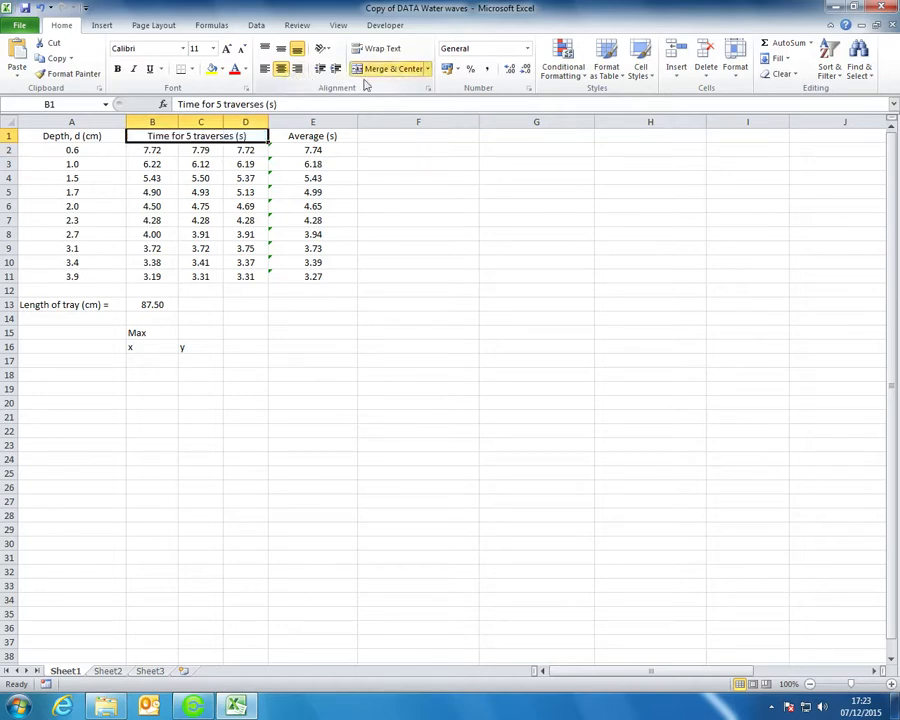
{"action": "left_click", "coordinate": [207, 150]}
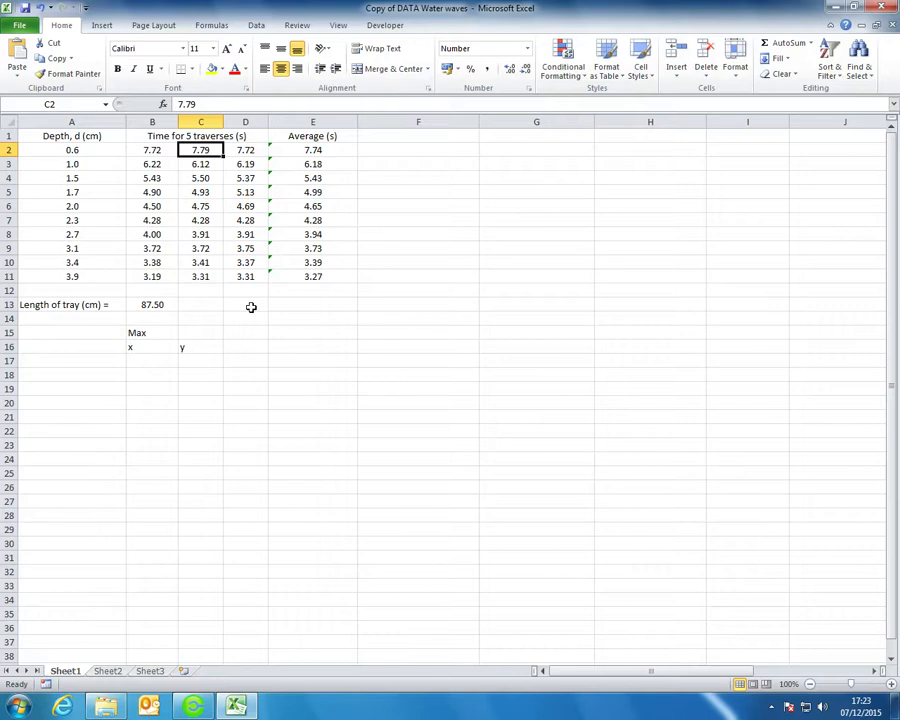
Step: Clear the Max, x and y labels from B15:C16
{"action": "left_click_drag", "start_coordinate": [150, 334], "coordinate": [201, 346]}
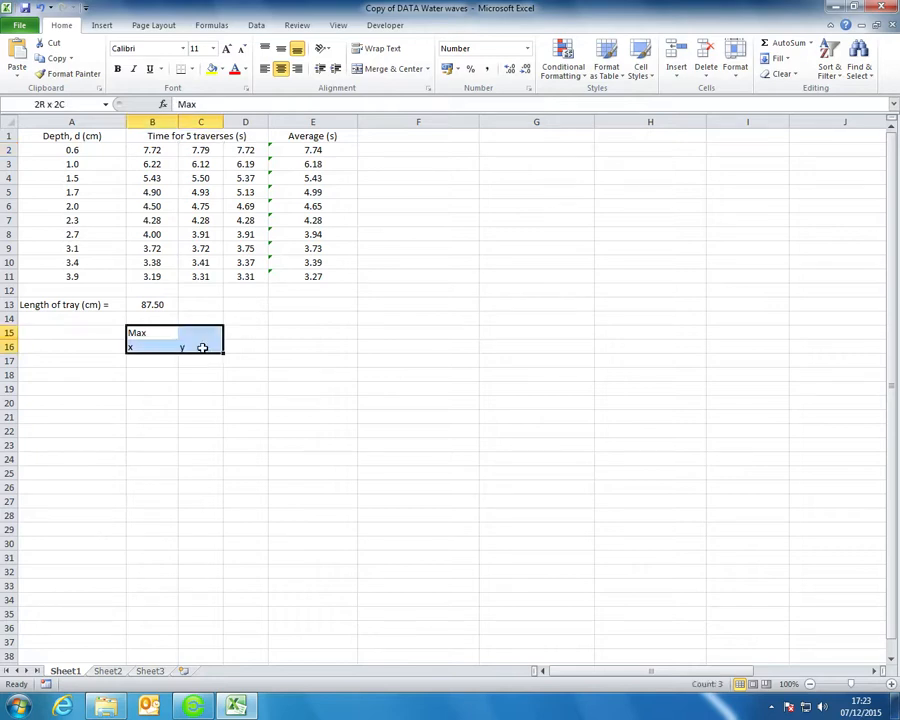
{"action": "right_click", "coordinate": [195, 347]}
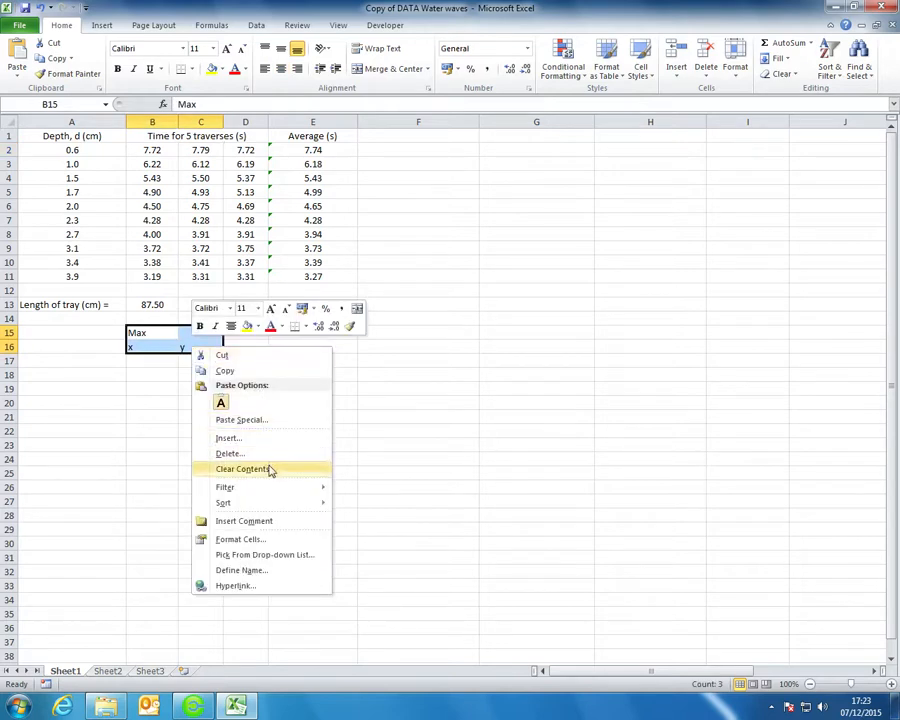
{"action": "left_click", "coordinate": [268, 470]}
{"action": "left_click_drag", "start_coordinate": [312, 304], "coordinate": [312, 290]}
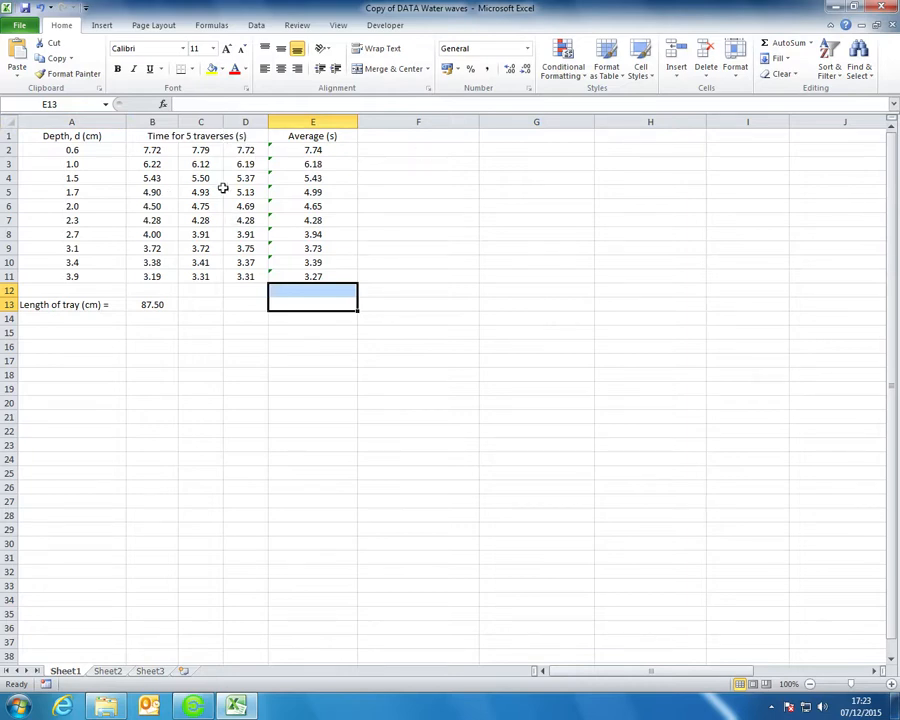
Step: Calculate the range of the first row's traverse times in F2 with =max(B2:D2)-min(B2:D2)
{"action": "left_click_drag", "start_coordinate": [152, 150], "coordinate": [260, 150]}
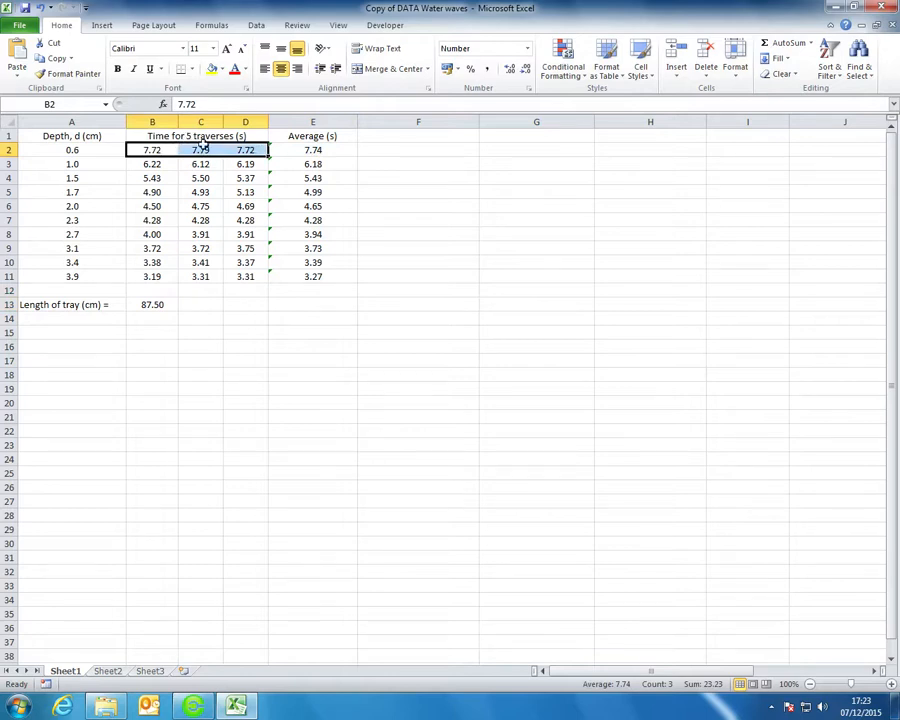
{"action": "left_click", "coordinate": [385, 147]}
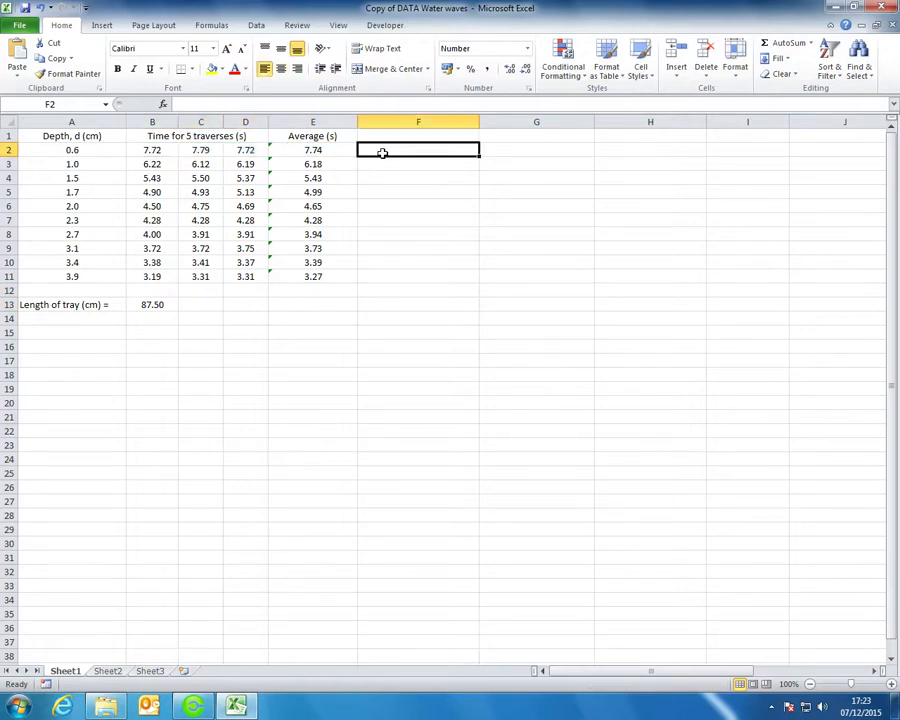
{"action": "type", "text": "="}
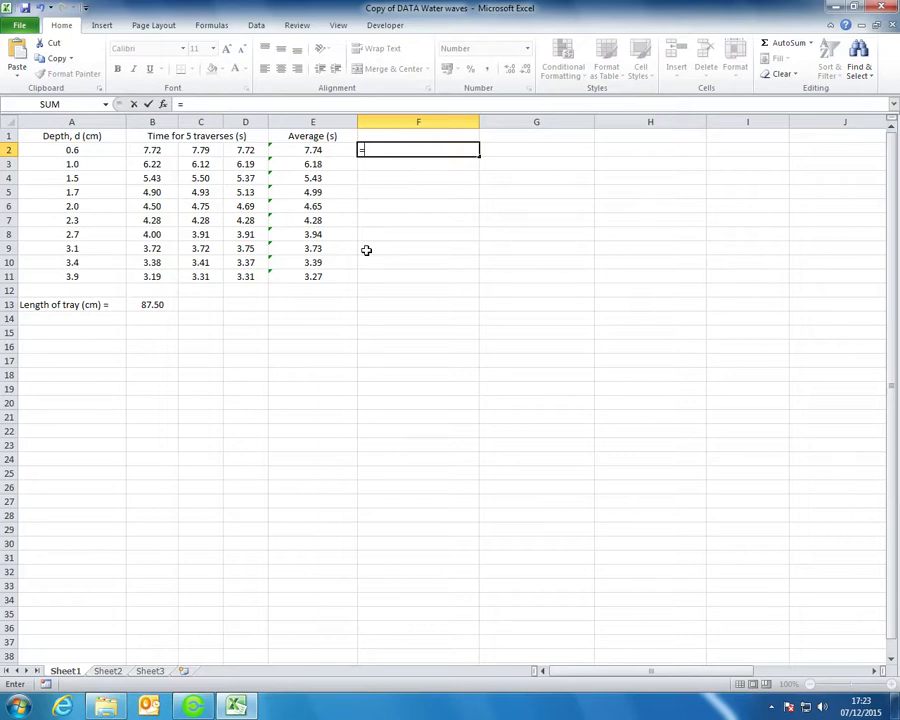
{"action": "type", "text": "max("}
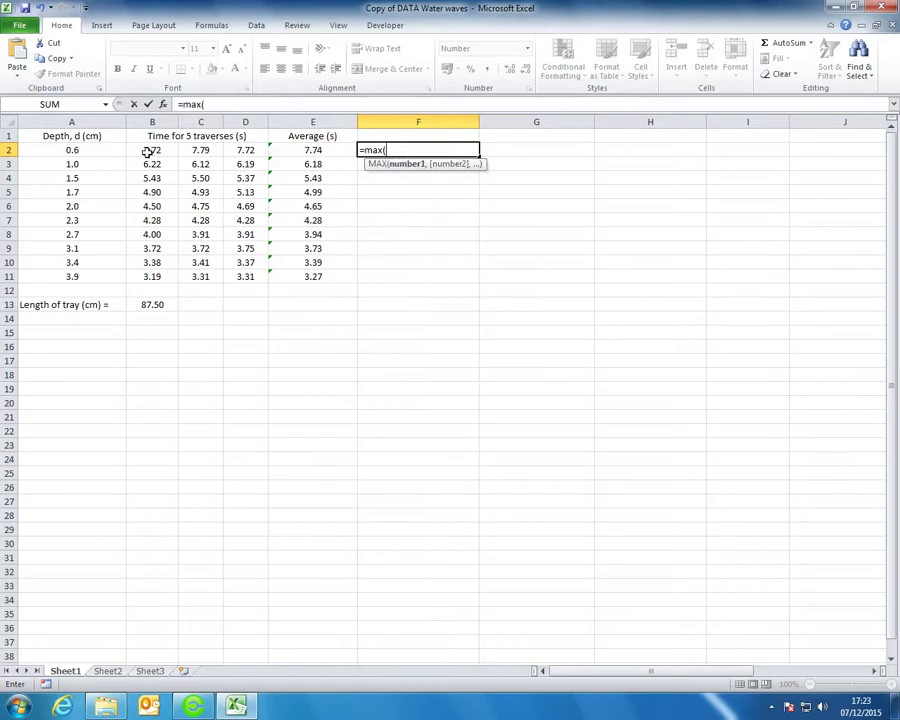
{"action": "left_click_drag", "start_coordinate": [150, 150], "coordinate": [240, 150]}
{"action": "type", "text": ")-min("}
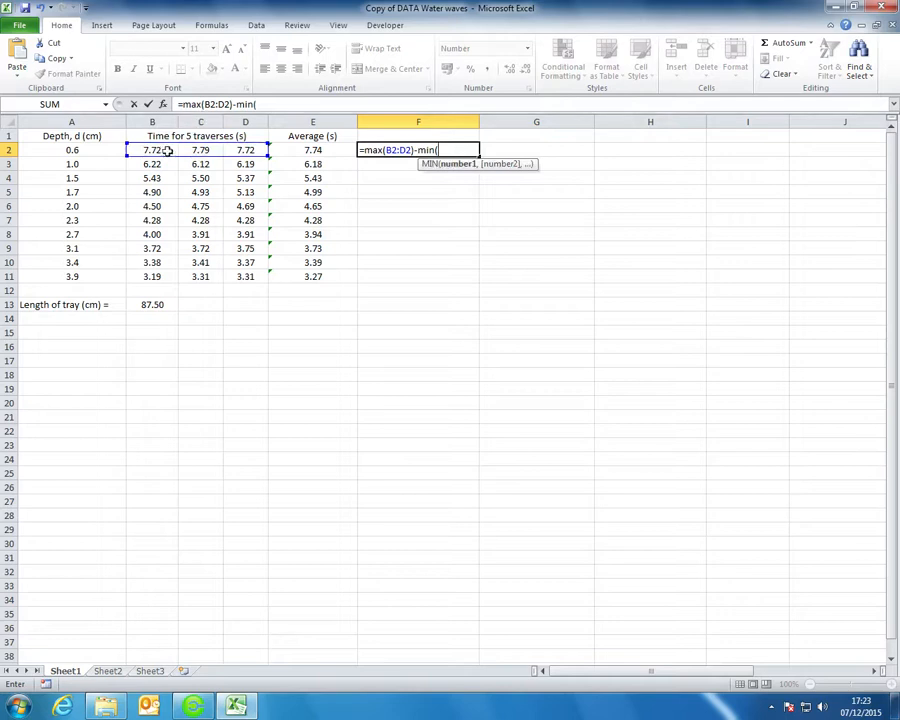
{"action": "left_click_drag", "start_coordinate": [143, 150], "coordinate": [257, 151]}
{"action": "type", "text": ")"}
{"action": "key", "text": "Return"}
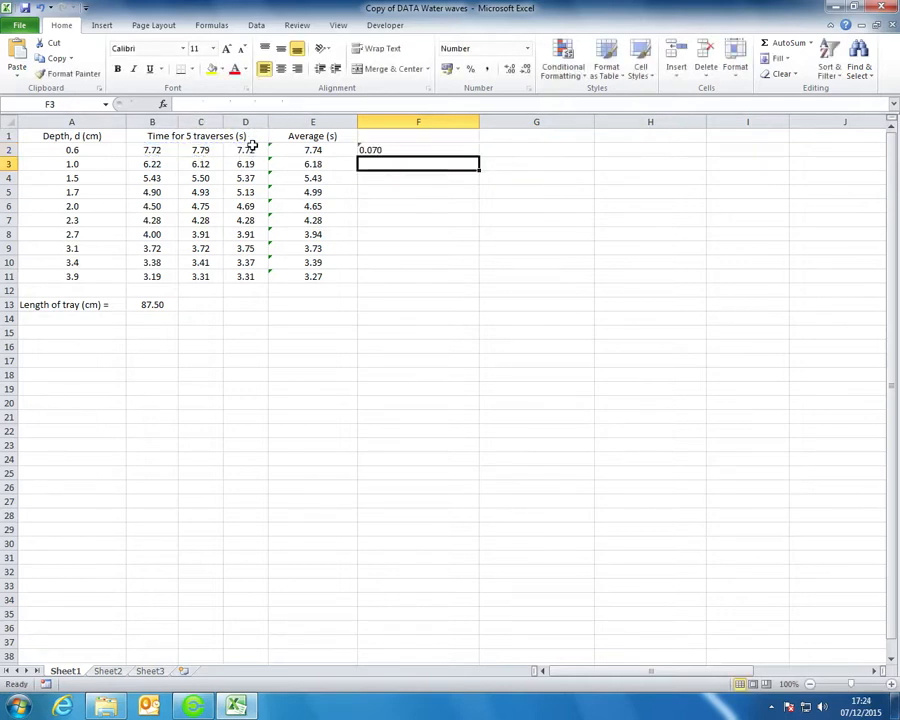
Step: Change the F2 formula to half the range of the traverse times, =(MAX(B2:D2)-MIN(B2:D2))/2
{"action": "double_click", "coordinate": [402, 150]}
{"action": "left_click", "coordinate": [365, 149]}
{"action": "type", "text": "("}
{"action": "left_click", "coordinate": [479, 151]}
{"action": "type", "text": ")"}
{"action": "key", "text": "Return"}
Step: Fill the half-range formula from F2 down to F11
{"action": "left_click", "coordinate": [408, 151]}
{"action": "left_click_drag", "start_coordinate": [479, 157], "coordinate": [800, 139]}
{"action": "left_click", "coordinate": [524, 274]}
{"action": "left_click", "coordinate": [410, 280]}
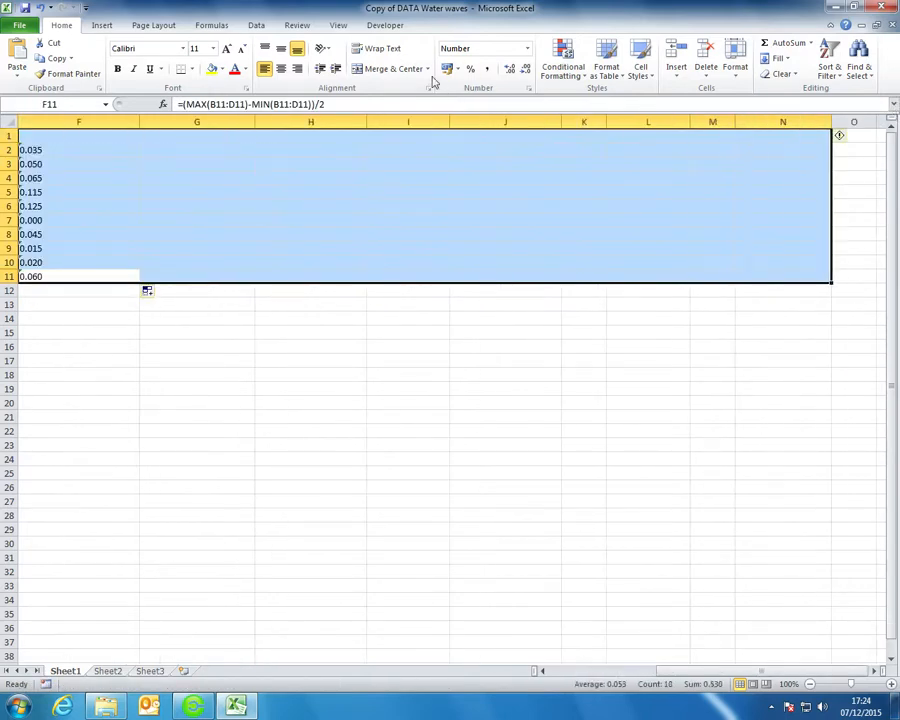
Step: Set the number format of the half-range values in column F to General
{"action": "right_click", "coordinate": [366, 165]}
{"action": "left_click", "coordinate": [430, 354]}
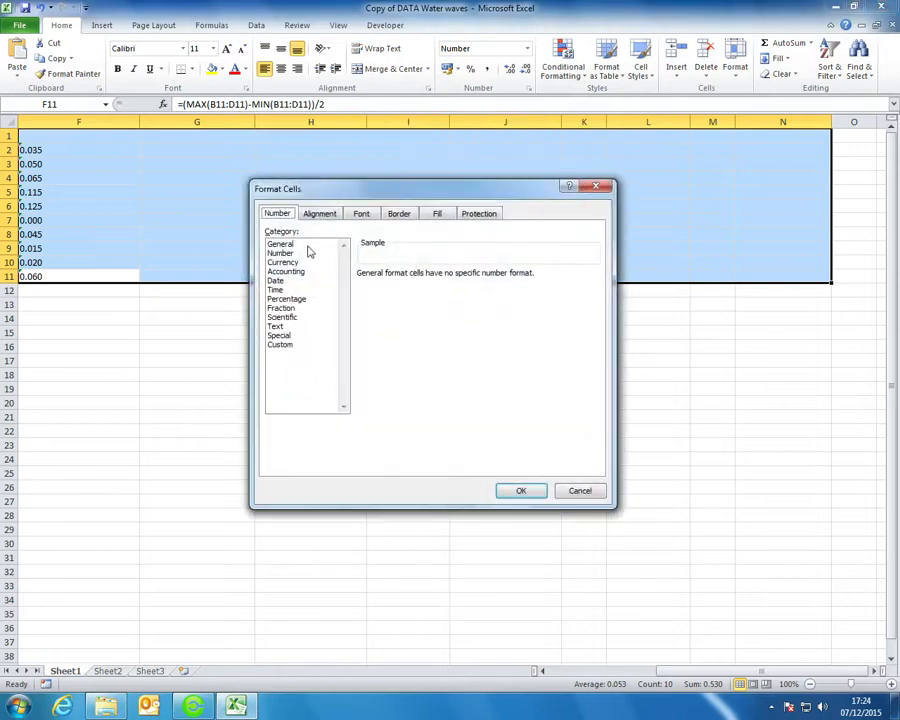
{"action": "left_click", "coordinate": [518, 490]}
{"action": "left_click", "coordinate": [564, 362]}
{"action": "left_click_drag", "start_coordinate": [648, 290], "coordinate": [5, 148]}
{"action": "left_click", "coordinate": [648, 318]}
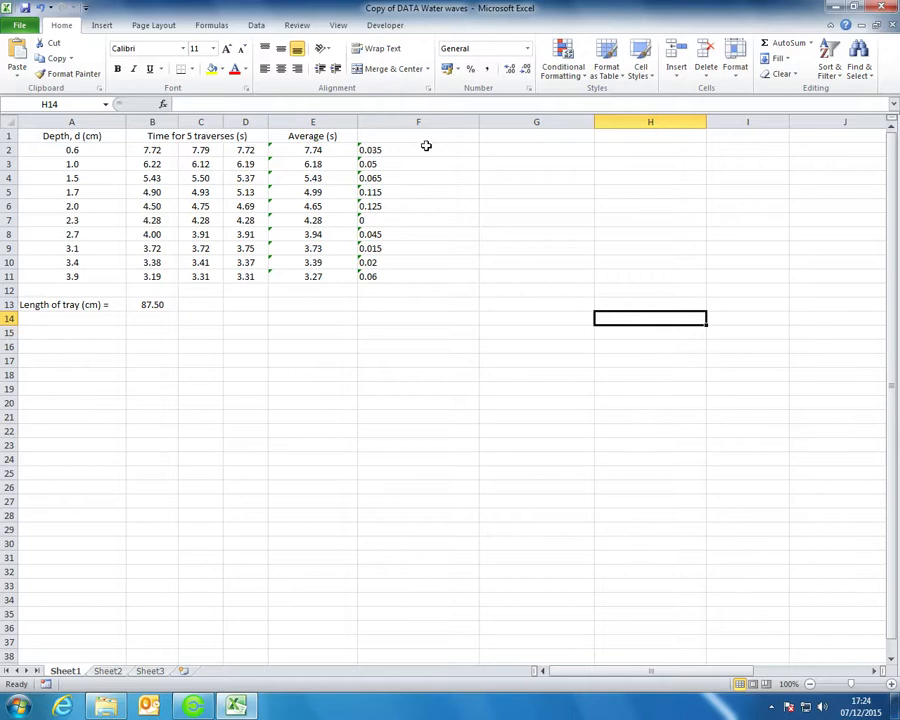
Step: Display the half-range values in F2:F11 to two decimal places
{"action": "left_click_drag", "start_coordinate": [426, 148], "coordinate": [444, 273]}
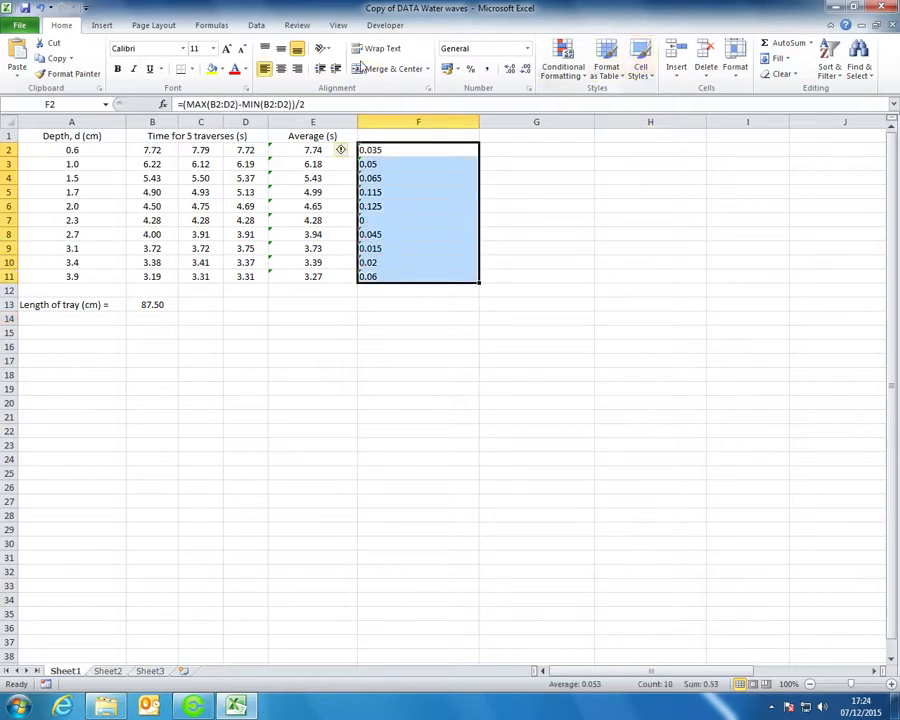
{"action": "left_click", "coordinate": [525, 68]}
{"action": "left_click", "coordinate": [525, 68]}
{"action": "left_click", "coordinate": [525, 68]}
{"action": "left_click", "coordinate": [509, 68]}
{"action": "left_click", "coordinate": [509, 68]}
{"action": "left_click", "coordinate": [509, 68]}
{"action": "left_click", "coordinate": [525, 68]}
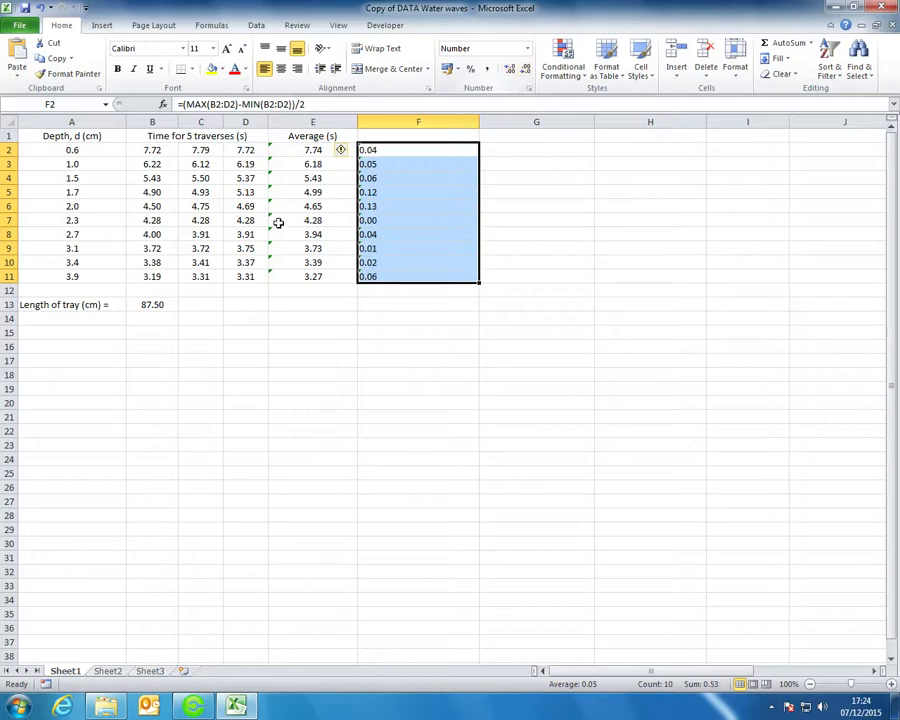
Step: Compare the three repeated times in row 7 with the half-range in F7, and check the formula in F11
{"action": "left_click_drag", "start_coordinate": [152, 219], "coordinate": [250, 219]}
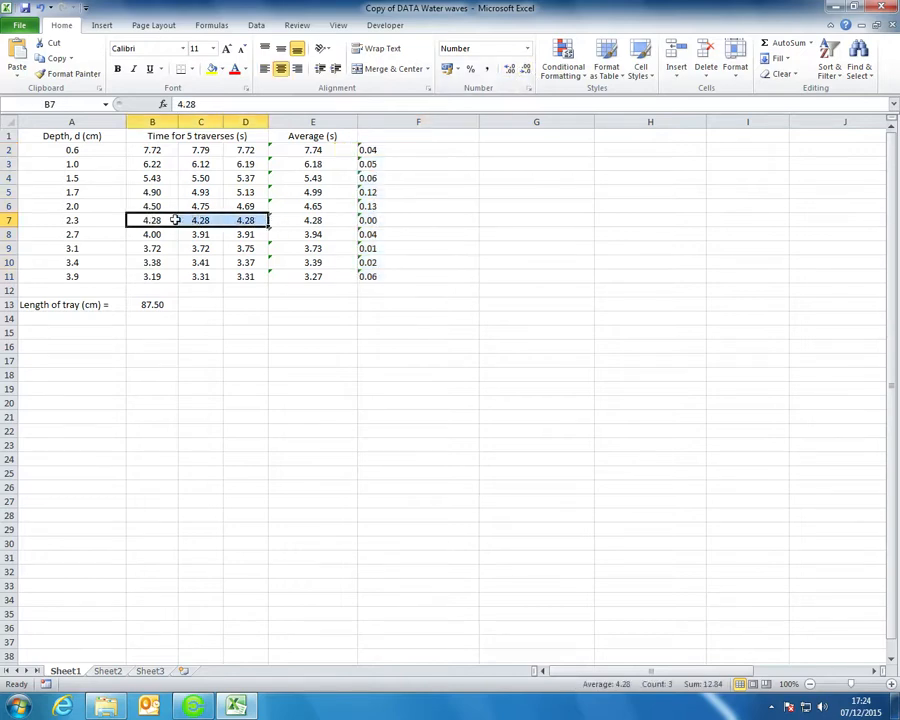
{"action": "left_click", "coordinate": [416, 226]}
{"action": "mouse_move", "coordinate": [165, 223]}
{"action": "left_mouse_down"}
{"action": "mouse_move", "coordinate": [249, 211]}
{"action": "mouse_move", "coordinate": [166, 221]}
{"action": "left_mouse_up"}
{"action": "left_click", "coordinate": [247, 217]}
{"action": "left_click", "coordinate": [246, 217]}
{"action": "left_click", "coordinate": [386, 221]}
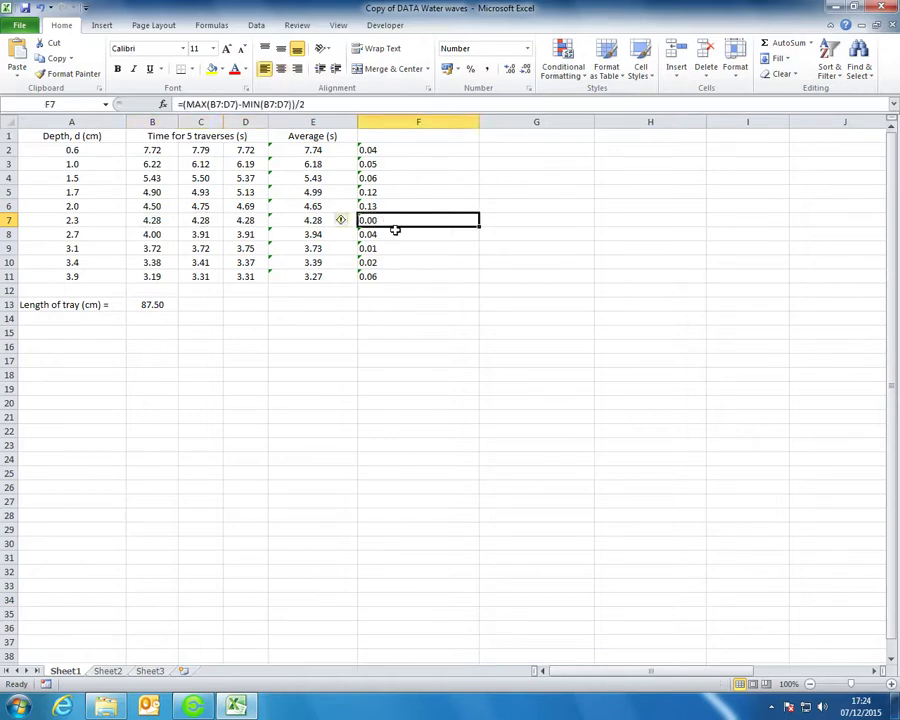
{"action": "left_click", "coordinate": [410, 270]}
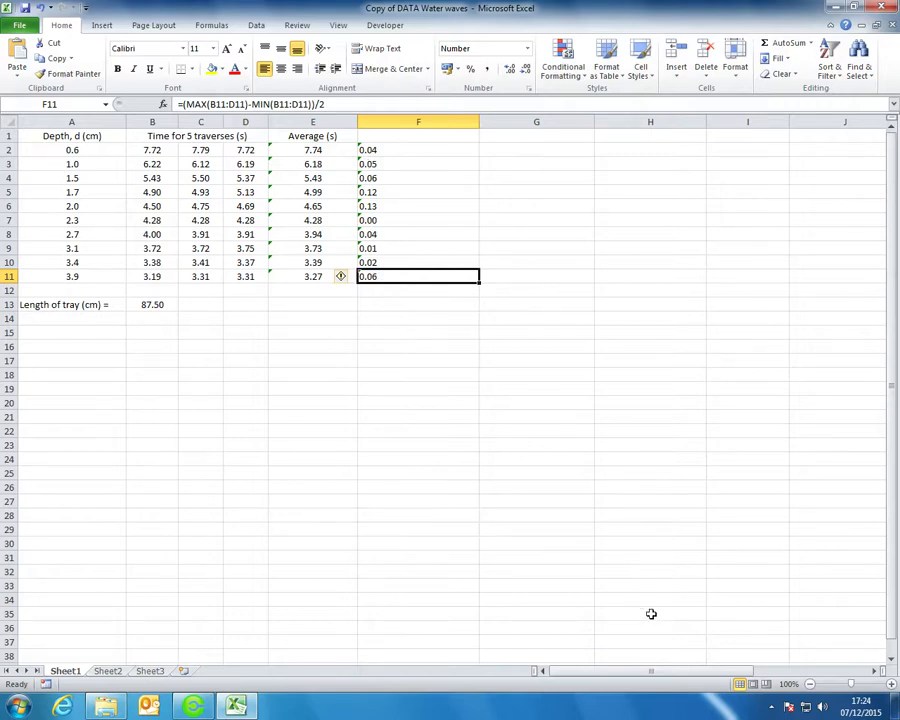
Step: Examine the depth readings in column A and the tray length in B13
{"action": "mouse_move", "coordinate": [667, 662]}
{"action": "left_mouse_down"}
{"action": "mouse_move", "coordinate": [702, 670]}
{"action": "mouse_move", "coordinate": [665, 670]}
{"action": "left_mouse_up"}
{"action": "mouse_move", "coordinate": [70, 150]}
{"action": "left_mouse_down"}
{"action": "mouse_move", "coordinate": [62, 294]}
{"action": "mouse_move", "coordinate": [72, 276]}
{"action": "mouse_move", "coordinate": [76, 151]}
{"action": "left_mouse_up"}
{"action": "left_click", "coordinate": [158, 305], "text": "ctrl"}
{"action": "left_click", "coordinate": [201, 309]}
{"action": "left_click", "coordinate": [155, 302]}
{"action": "left_click", "coordinate": [182, 307]}
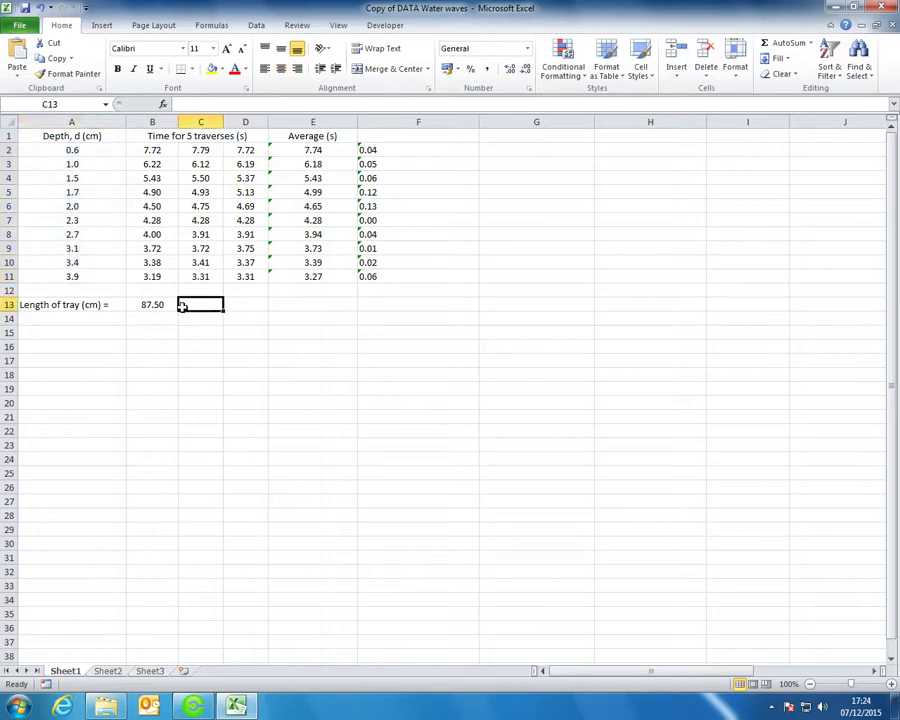
{"action": "left_click_drag", "start_coordinate": [100, 278], "coordinate": [94, 160]}
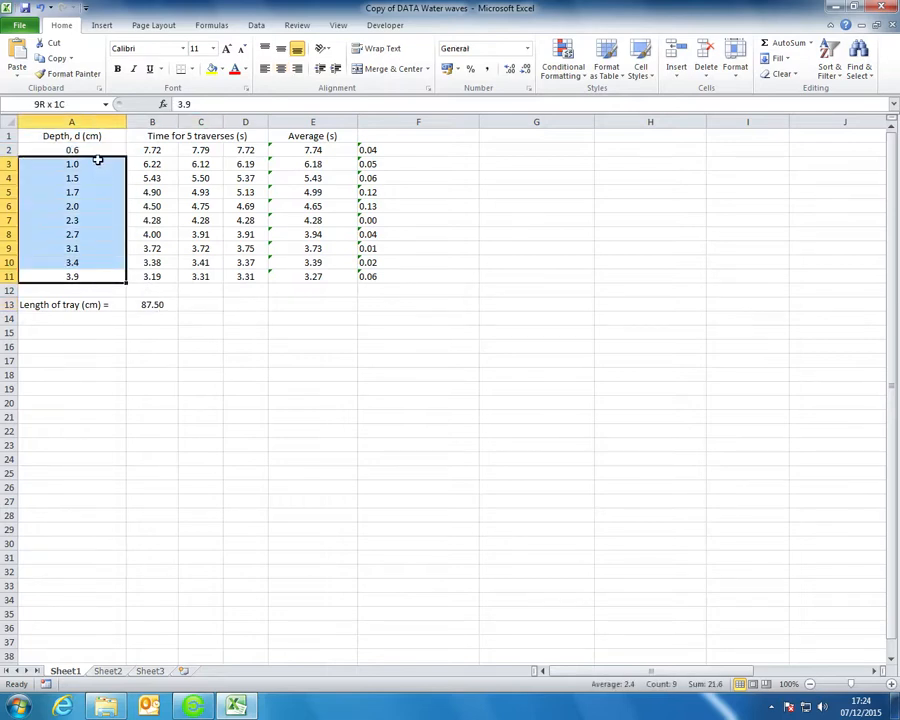
{"action": "left_click", "coordinate": [170, 305]}
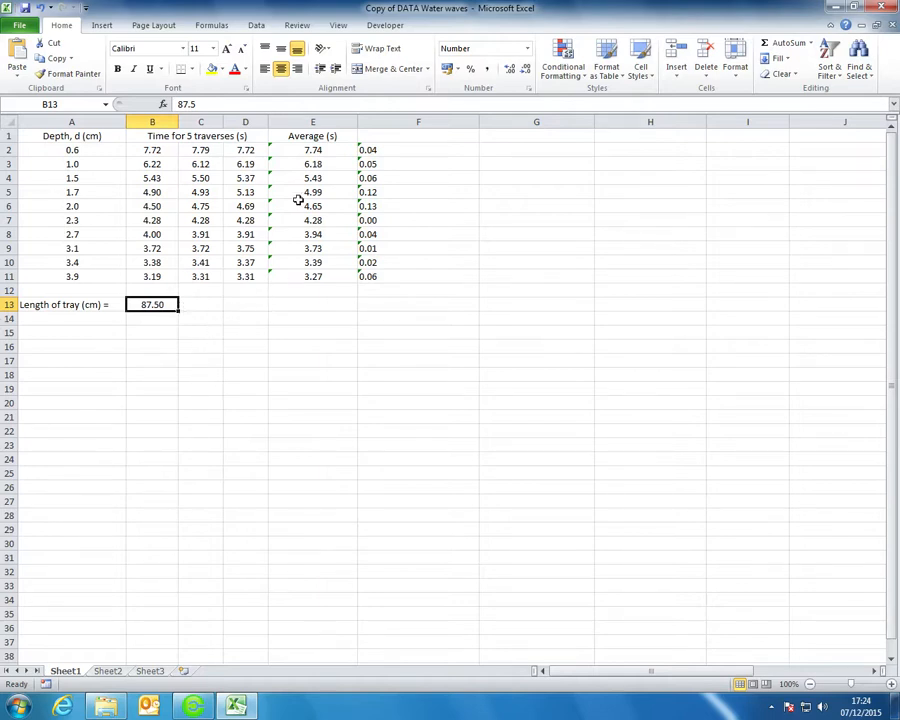
Step: Enter the heading "Abs. unc in 5T (s)" in F1 and centre the contents of F1:F11
{"action": "left_click", "coordinate": [399, 136]}
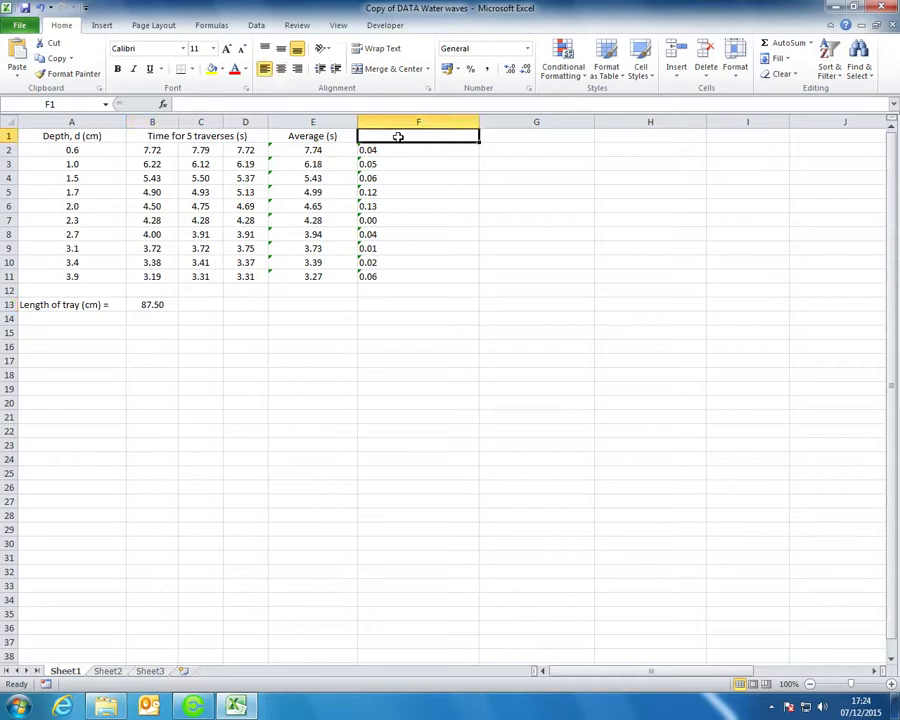
{"action": "type", "text": "Abs. unc in 5T (s"}
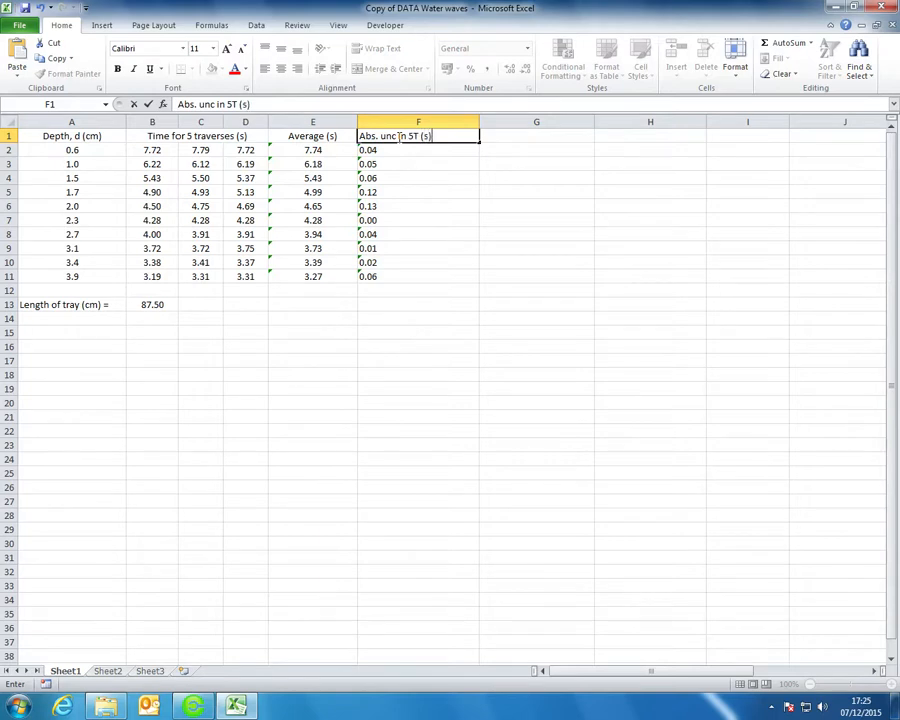
{"action": "key", "text": "ctrl+Return"}
{"action": "left_click", "coordinate": [281, 68]}
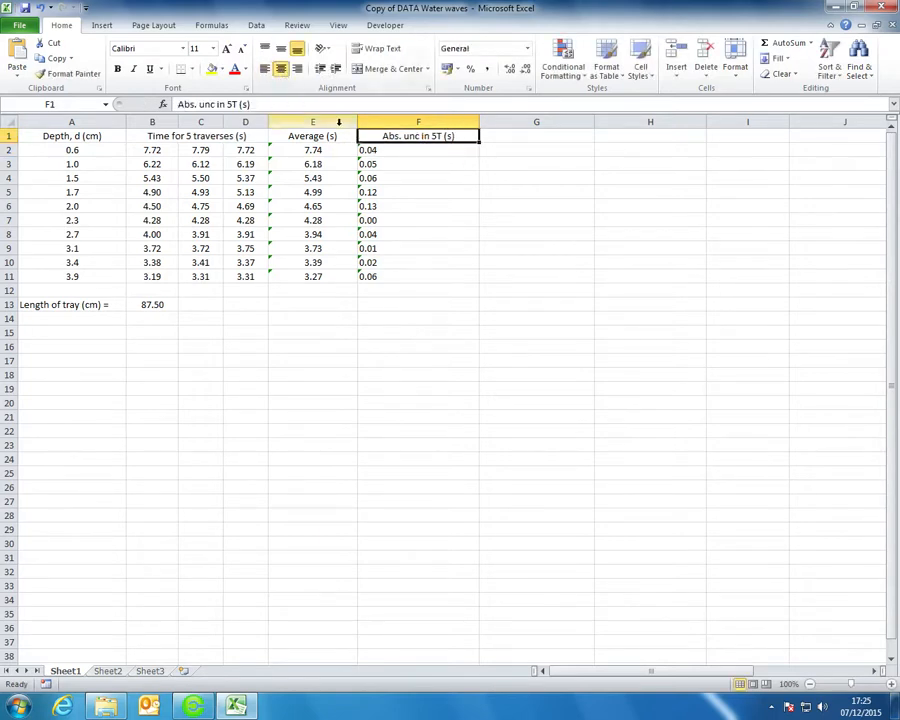
{"action": "left_click_drag", "start_coordinate": [400, 150], "coordinate": [413, 277]}
{"action": "left_click", "coordinate": [281, 69]}
{"action": "left_click", "coordinate": [522, 135]}
Step: Shade the absolute uncertainty column F1:F11 with a grey fill
{"action": "left_click", "coordinate": [430, 137]}
{"action": "left_click_drag", "start_coordinate": [430, 137], "coordinate": [436, 270]}
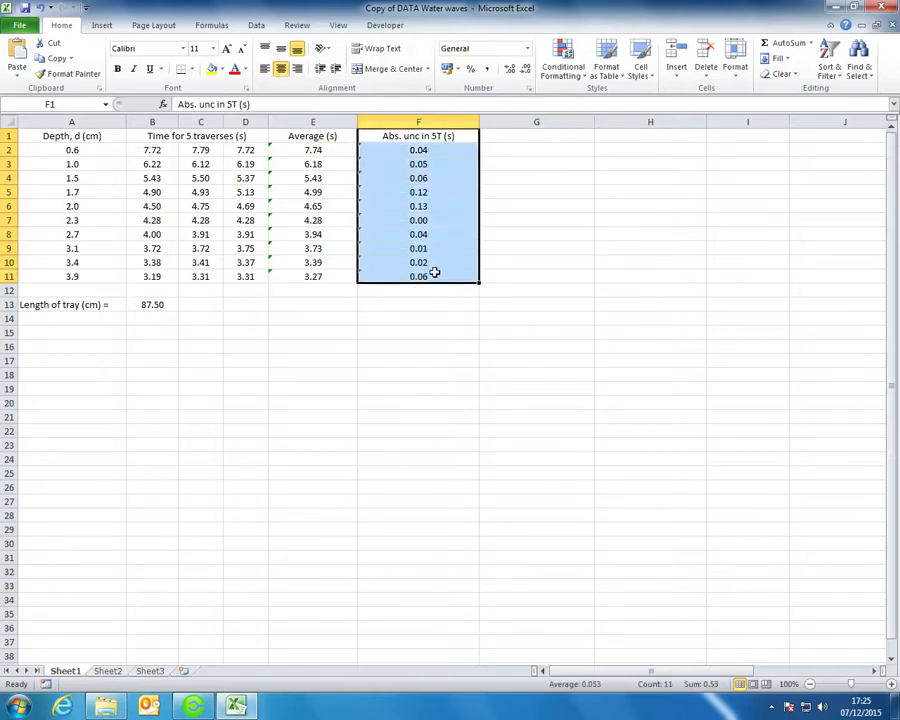
{"action": "right_click", "coordinate": [436, 270]}
{"action": "left_click", "coordinate": [514, 460]}
{"action": "left_click", "coordinate": [519, 319]}
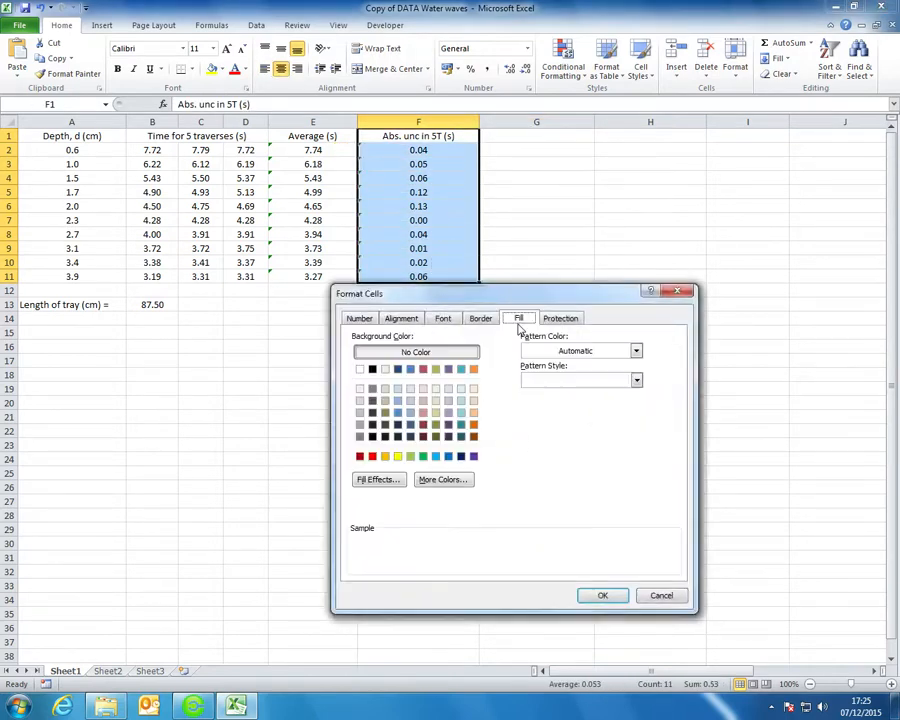
{"action": "left_click", "coordinate": [600, 594]}
{"action": "left_click", "coordinate": [626, 165]}
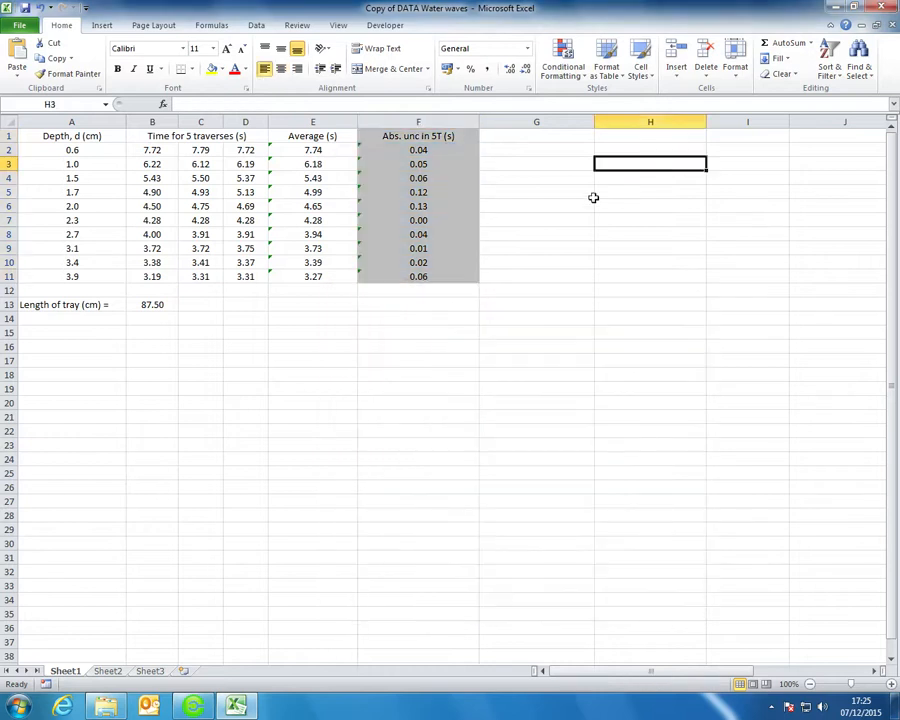
Step: Enter the heading "T (s)" in G1
{"action": "left_click", "coordinate": [520, 137]}
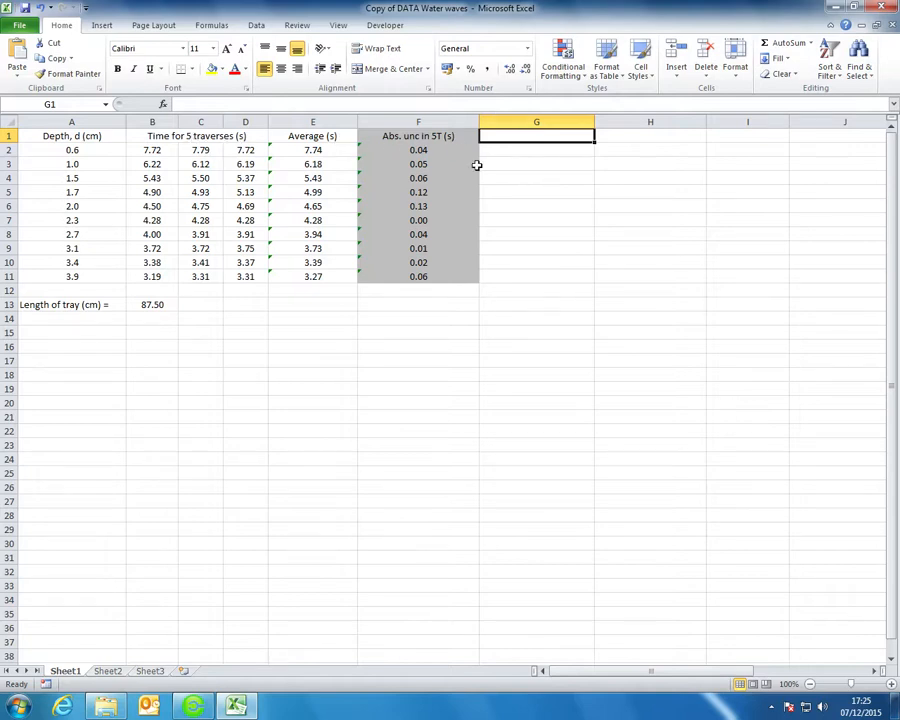
{"action": "type", "text": "T (s"}
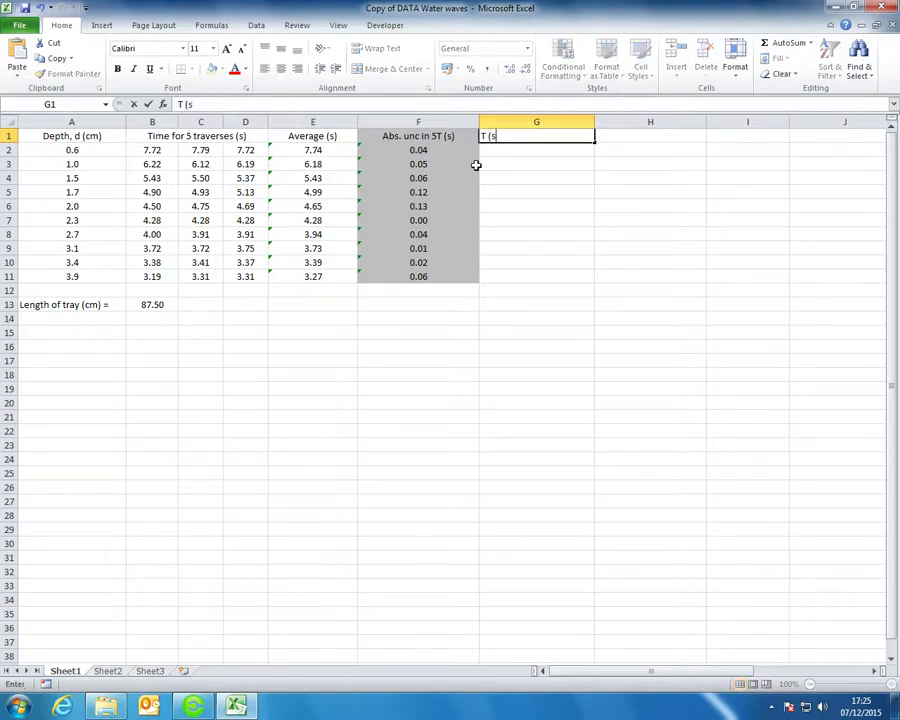
{"action": "left_click", "coordinate": [538, 150]}
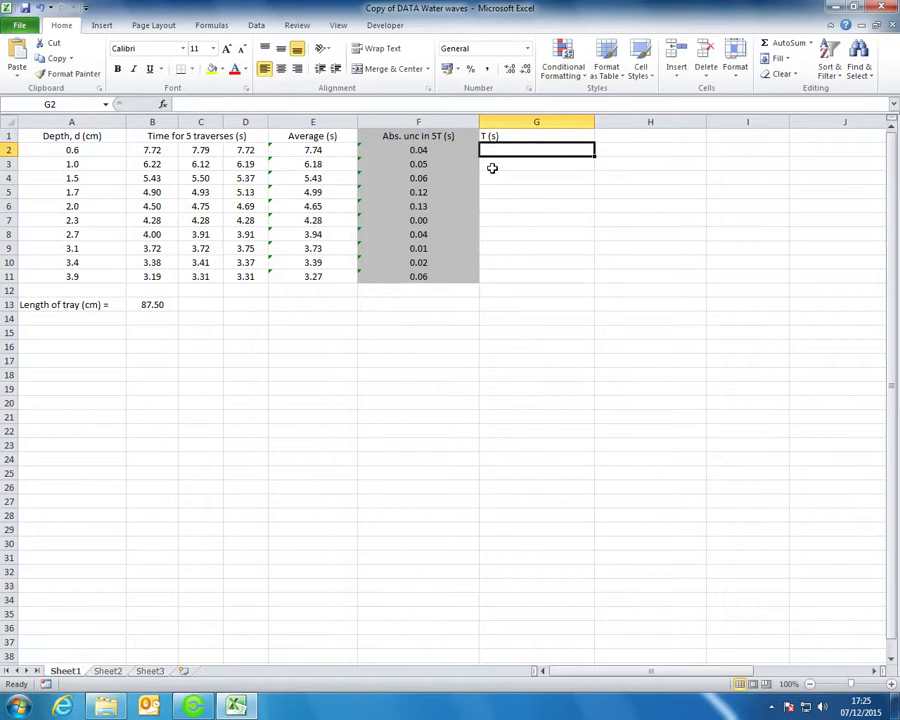
{"action": "type", "text": "="}
{"action": "left_click", "coordinate": [485, 135]}
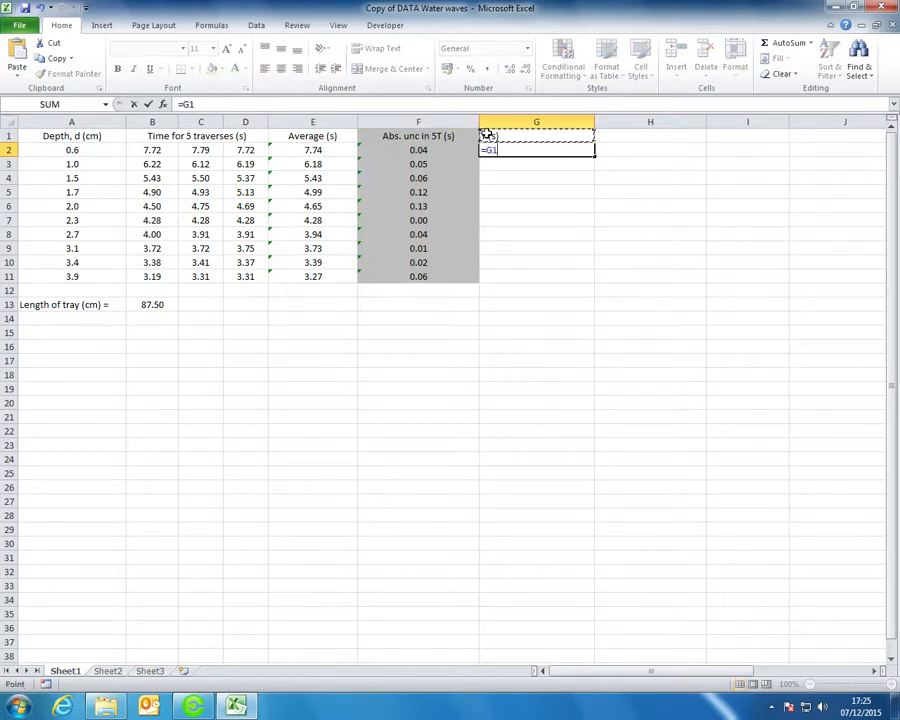
{"action": "key", "text": "BackSpace"}
{"action": "key", "text": "BackSpace"}
{"action": "key", "text": "Return"}
Step: Extend the G1 heading to "Average time for 1 traverse, T (s)" and widen column G to fit it
{"action": "double_click", "coordinate": [487, 136]}
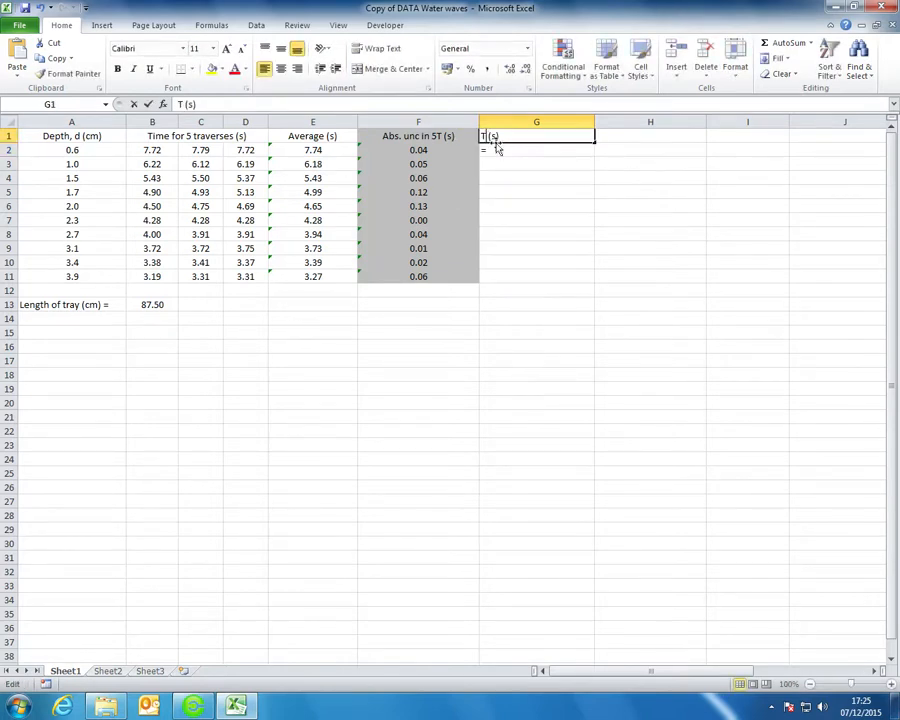
{"action": "type", "text": "Average time "}
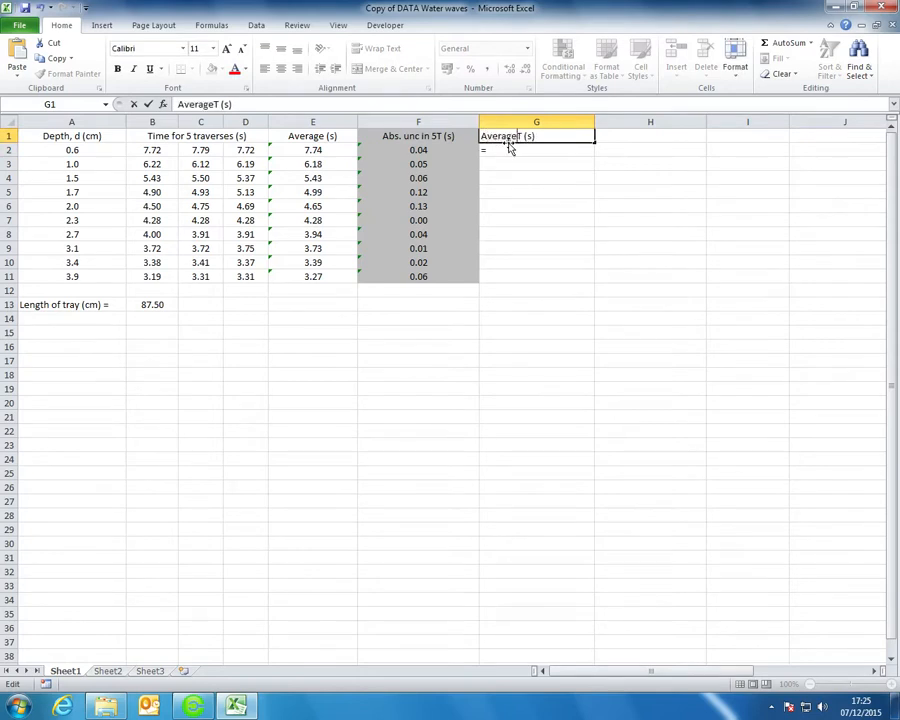
{"action": "type", "text": "for 1 "}
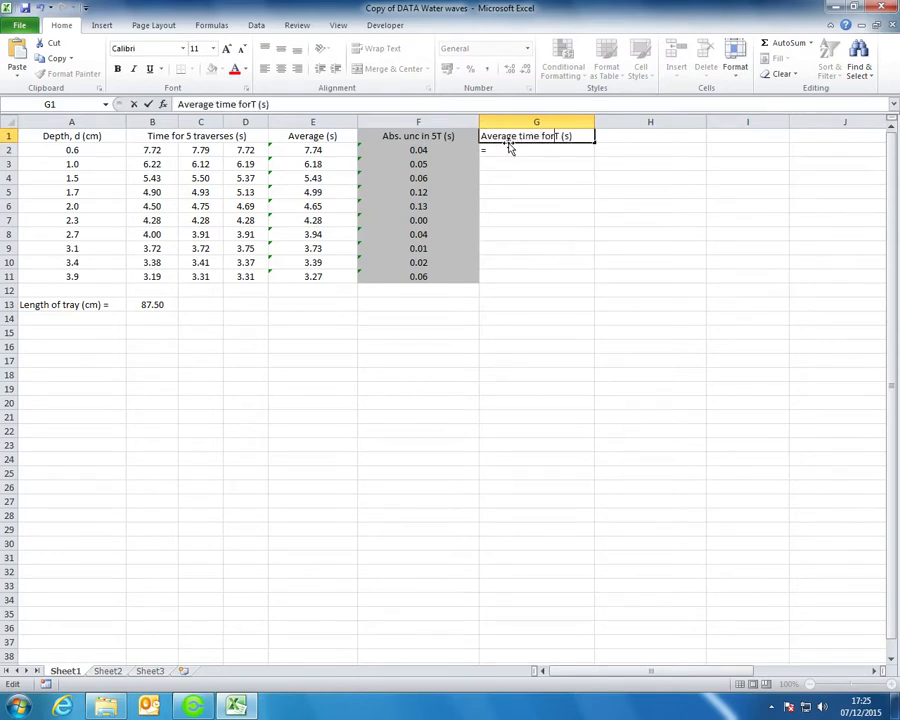
{"action": "type", "text": "traverse,"}
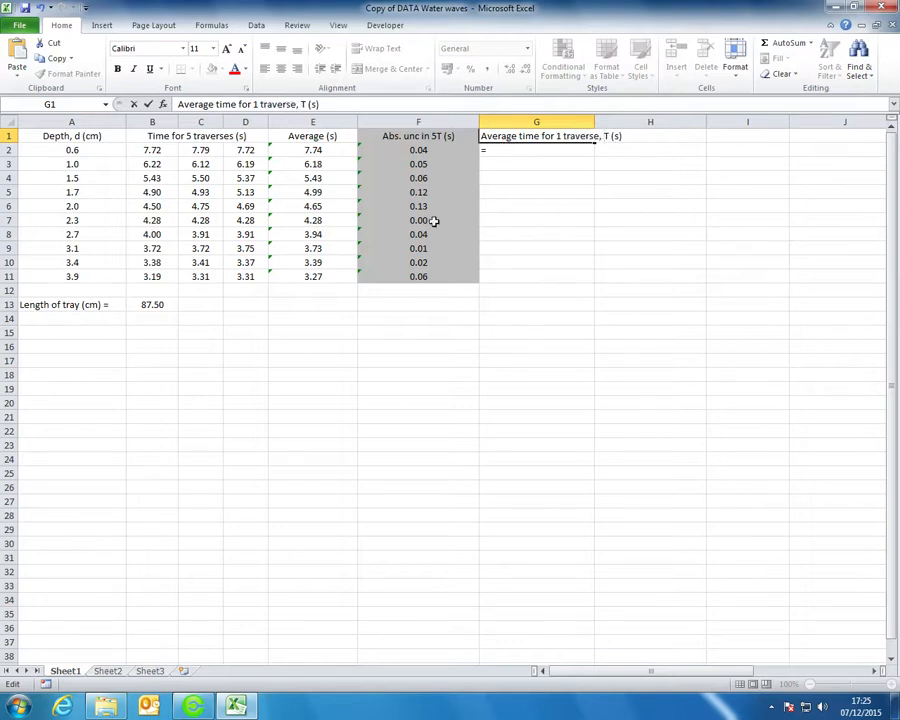
{"action": "key", "text": "Return"}
{"action": "left_click_drag", "start_coordinate": [593, 122], "coordinate": [627, 120]}
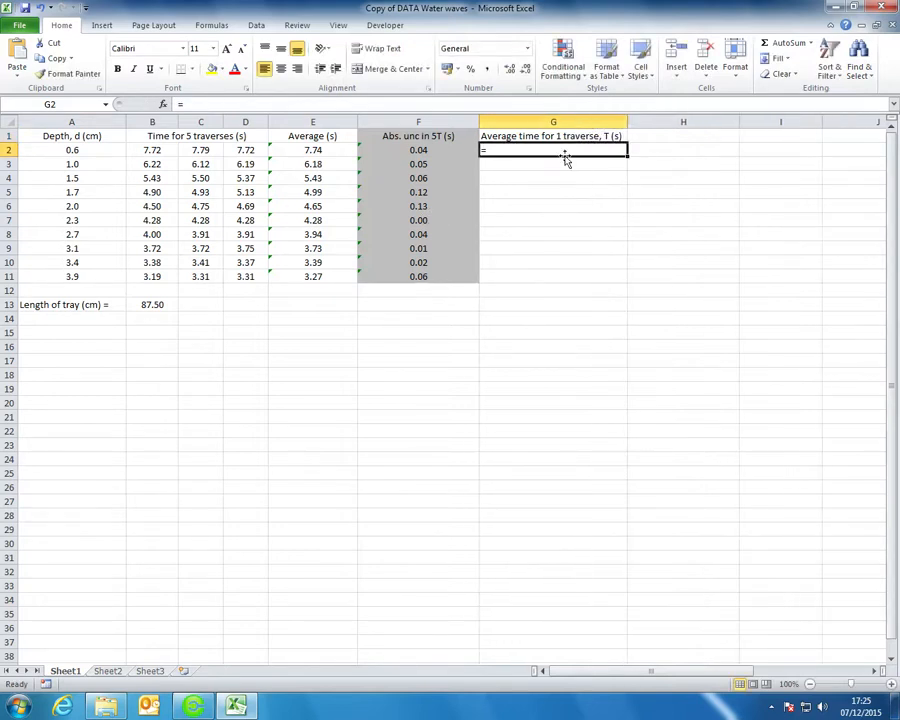
Step: Calculate the average time for one traverse in G2 with =E2/5
{"action": "type", "text": "="}
{"action": "left_click", "coordinate": [324, 150]}
{"action": "type", "text": "/5"}
{"action": "key", "text": "Return"}
Step: Fill the single-traverse formula from G2 down to G11 and check the copied formula in G3
{"action": "left_click", "coordinate": [585, 151]}
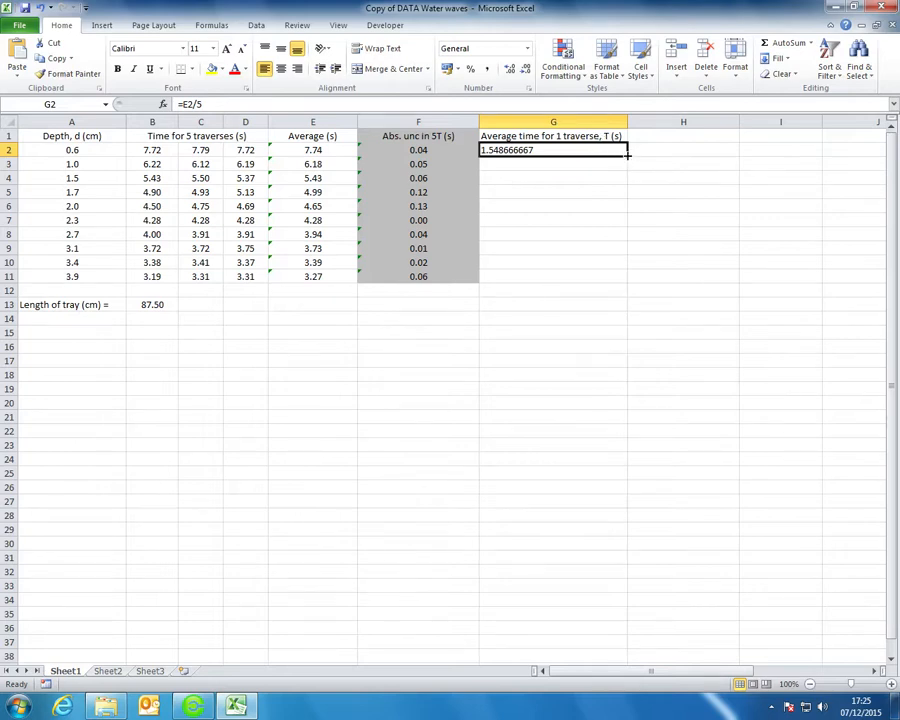
{"action": "left_click_drag", "start_coordinate": [626, 155], "coordinate": [619, 280]}
{"action": "left_click", "coordinate": [573, 164]}
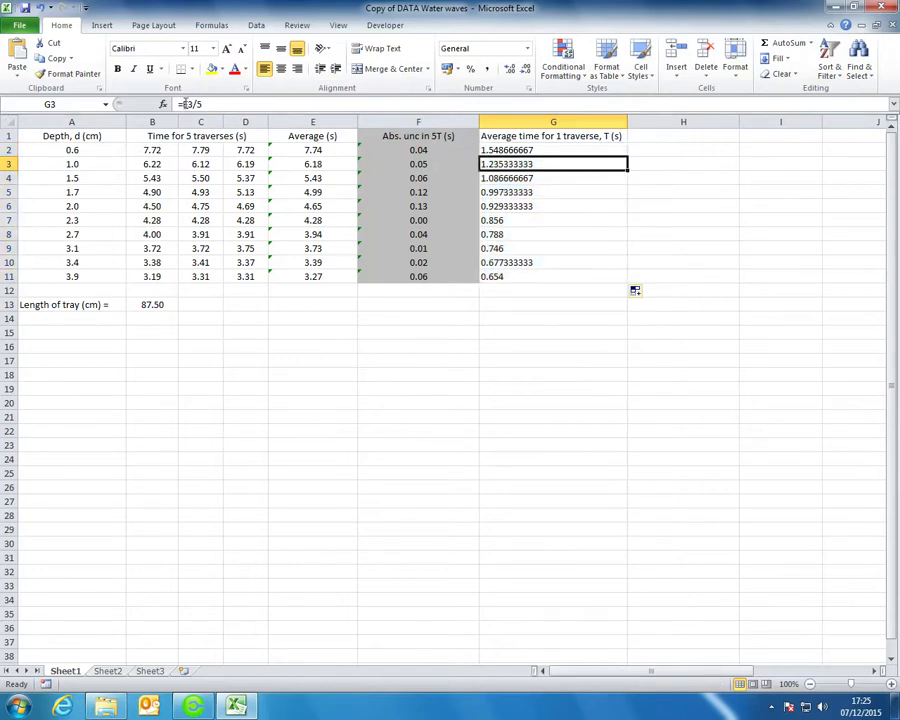
{"action": "key", "text": "Down"}
Step: Clear the filled single-traverse times from G3:G11
{"action": "left_click_drag", "start_coordinate": [568, 164], "coordinate": [572, 277]}
{"action": "right_click", "coordinate": [575, 276]}
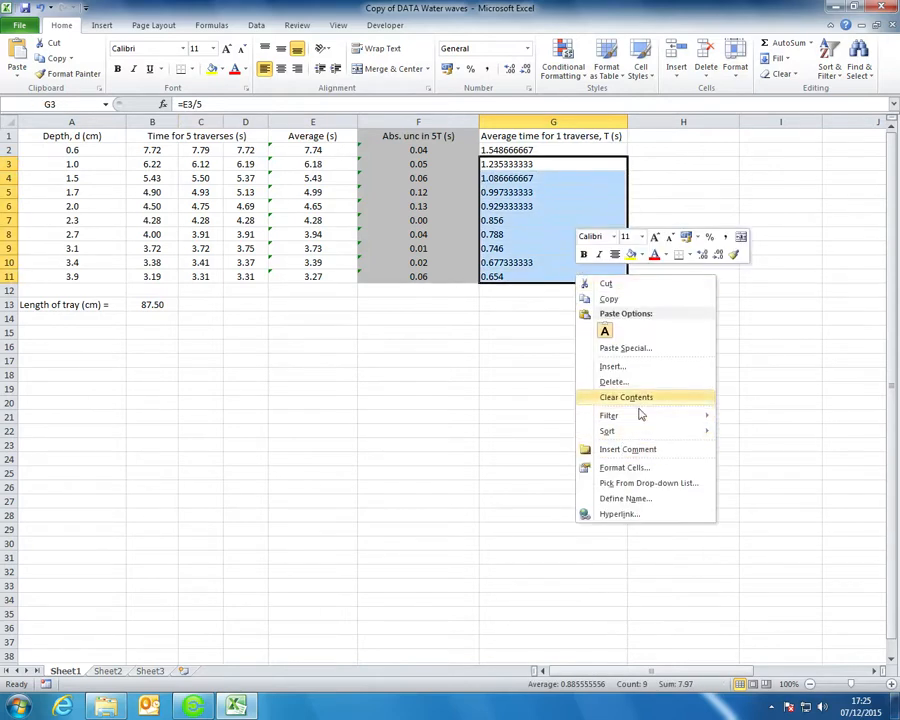
{"action": "left_click", "coordinate": [636, 397]}
Step: Fill the G2 formula down to G11, alongside the last data row
{"action": "left_click", "coordinate": [608, 151]}
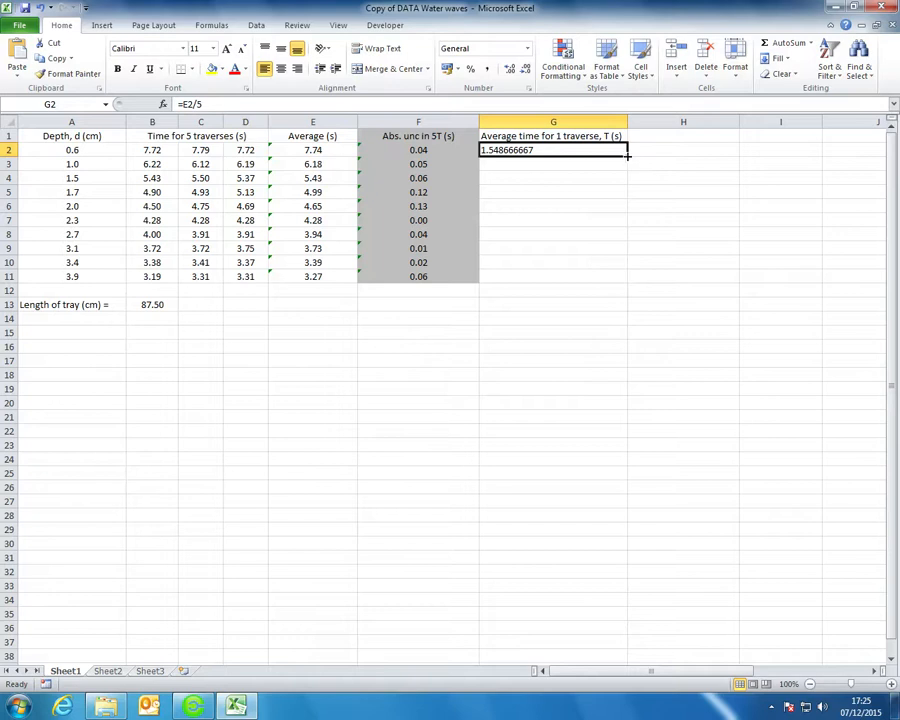
{"action": "double_click", "coordinate": [628, 155]}
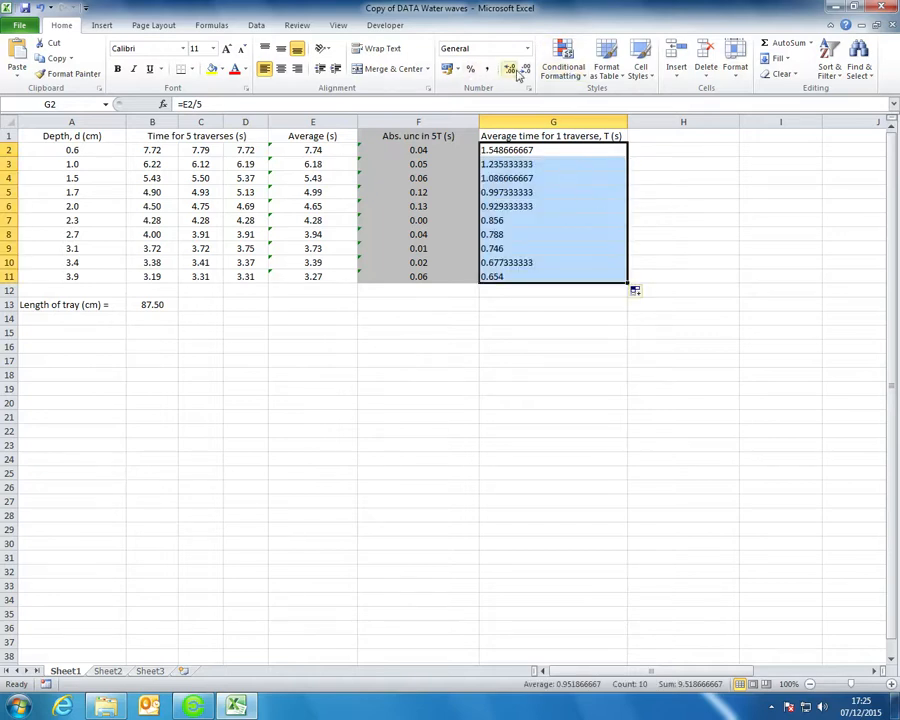
Step: Display the single-traverse times in G2:G11 to two decimal places and centre them
{"action": "triple_click", "coordinate": [514, 72]}
{"action": "triple_click", "coordinate": [529, 72]}
{"action": "double_click", "coordinate": [530, 73]}
{"action": "double_click", "coordinate": [530, 73]}
{"action": "double_click", "coordinate": [530, 73]}
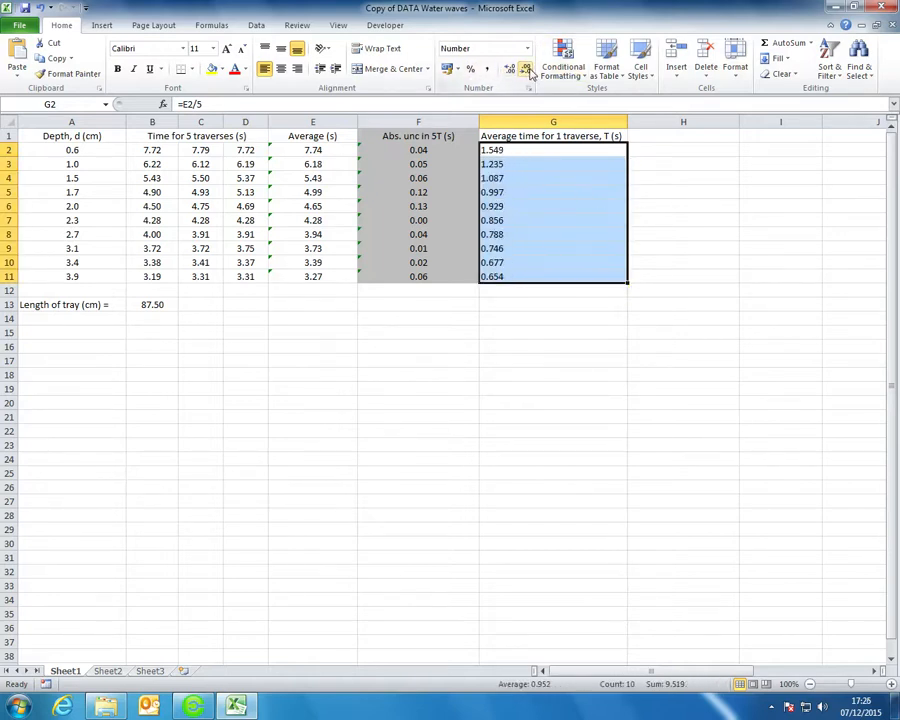
{"action": "left_click", "coordinate": [522, 71]}
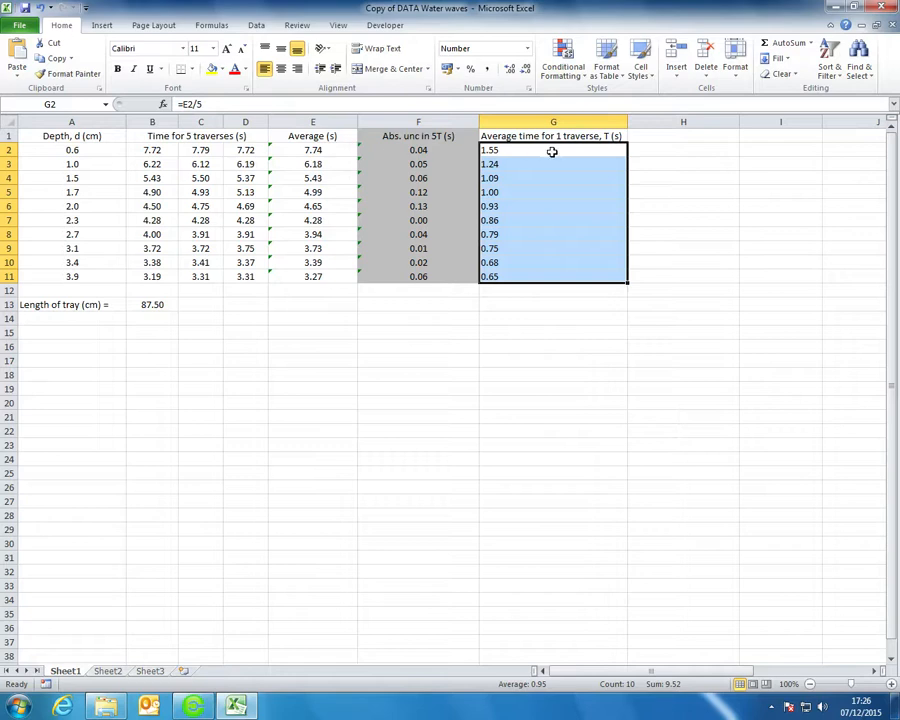
{"action": "left_click", "coordinate": [281, 68]}
{"action": "left_click", "coordinate": [724, 222]}
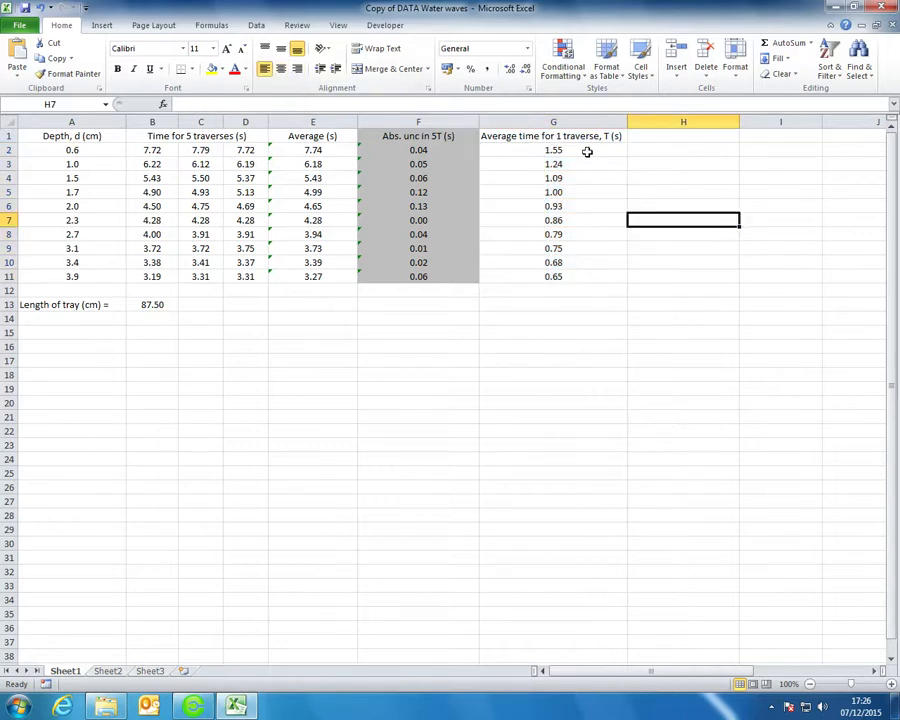
{"action": "left_click", "coordinate": [674, 137]}
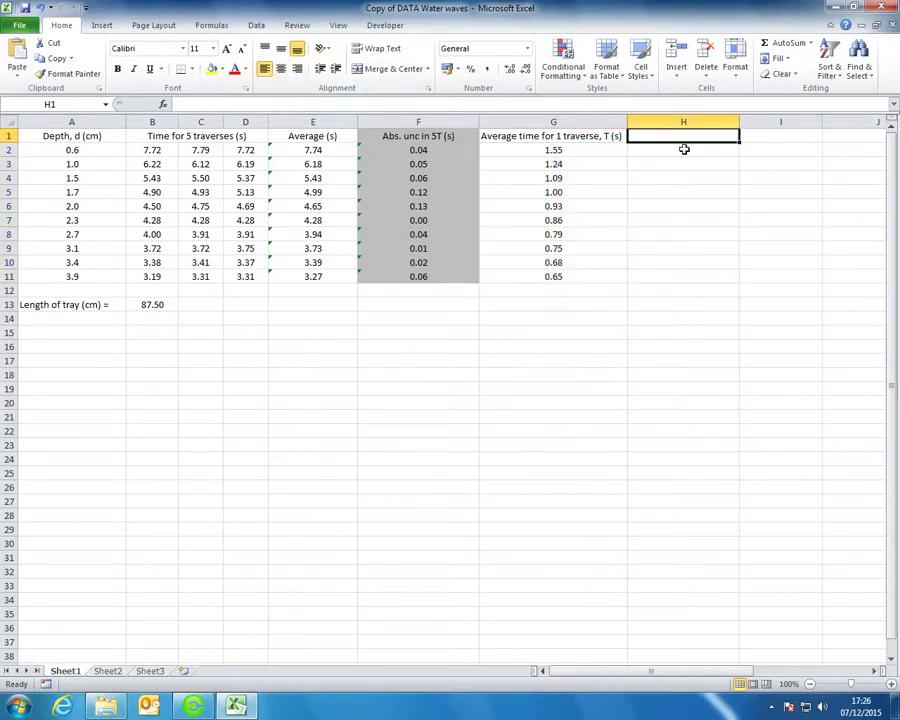
Step: Enter the heading "Abs. unc in T (s)" in H1
{"action": "type", "text": "Abs. unc in T"}
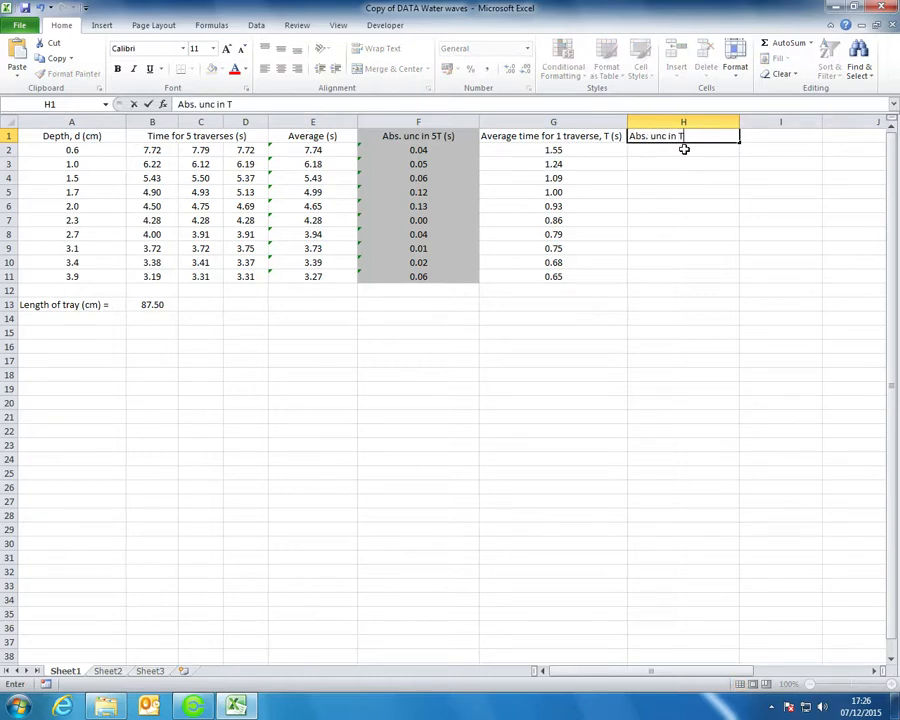
{"action": "type", "text": " (s)"}
{"action": "key", "text": "Return"}
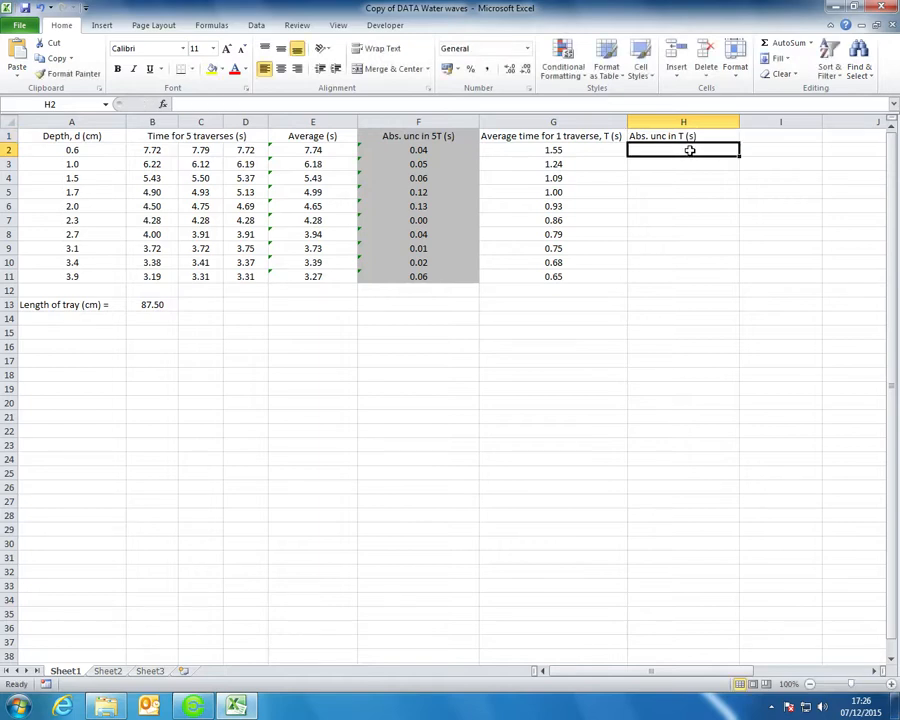
Step: Calculate the absolute uncertainty for one traverse in H2 with the formula =F2/5
{"action": "left_click", "coordinate": [440, 149]}
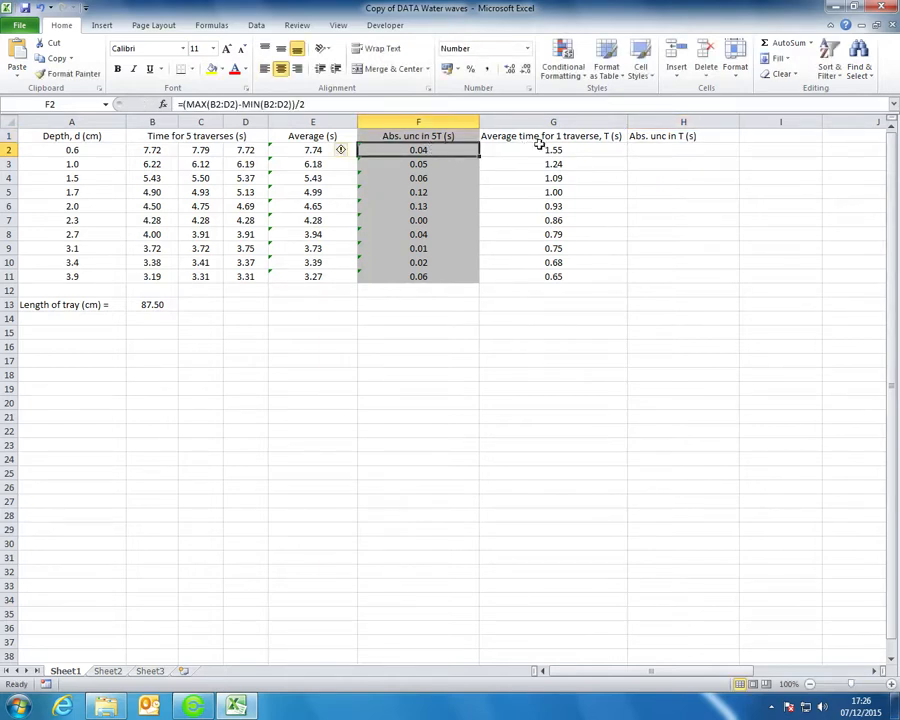
{"action": "left_click", "coordinate": [648, 152]}
{"action": "type", "text": "="}
{"action": "left_click", "coordinate": [426, 155]}
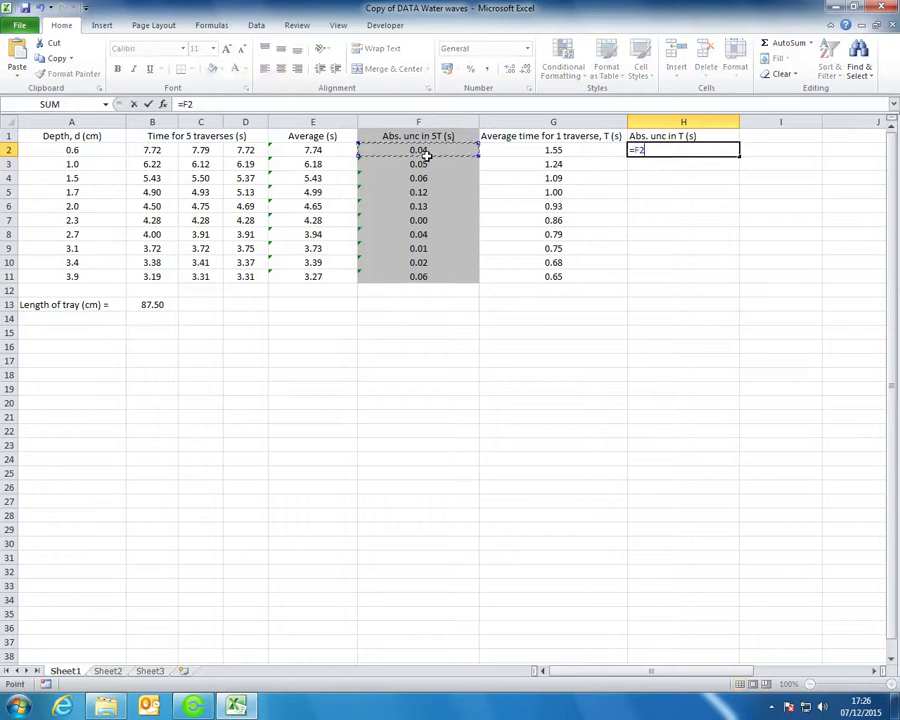
{"action": "type", "text": "/5"}
{"action": "key", "text": "Return"}
Step: Fill the H2 formula down to H11 and display the uncertainties to two decimal places
{"action": "left_click", "coordinate": [736, 150]}
{"action": "left_click_drag", "start_coordinate": [737, 153], "coordinate": [738, 277]}
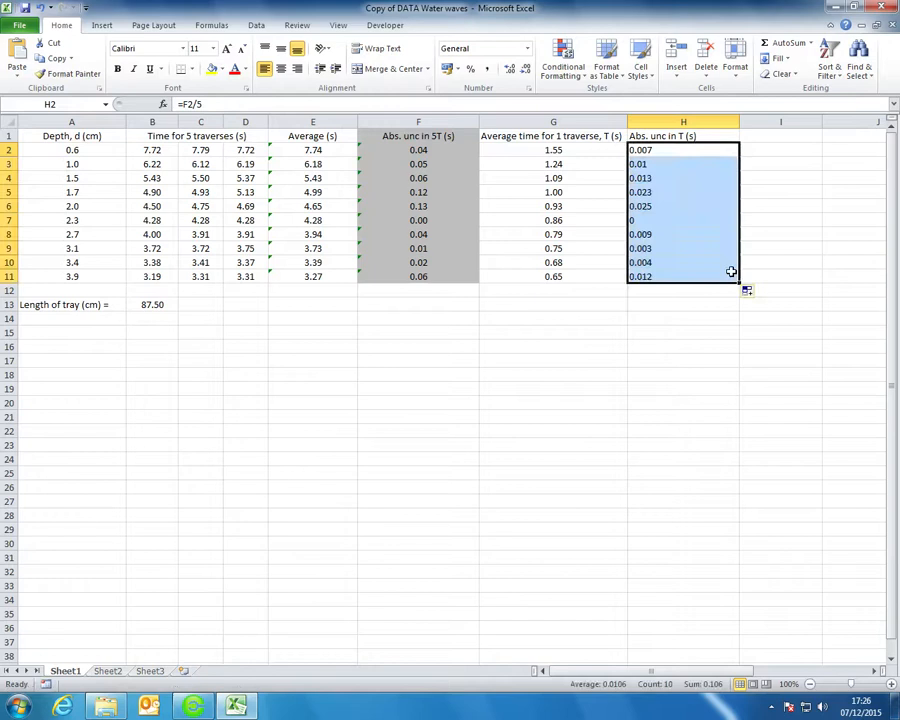
{"action": "left_click", "coordinate": [510, 68]}
{"action": "left_click", "coordinate": [524, 68]}
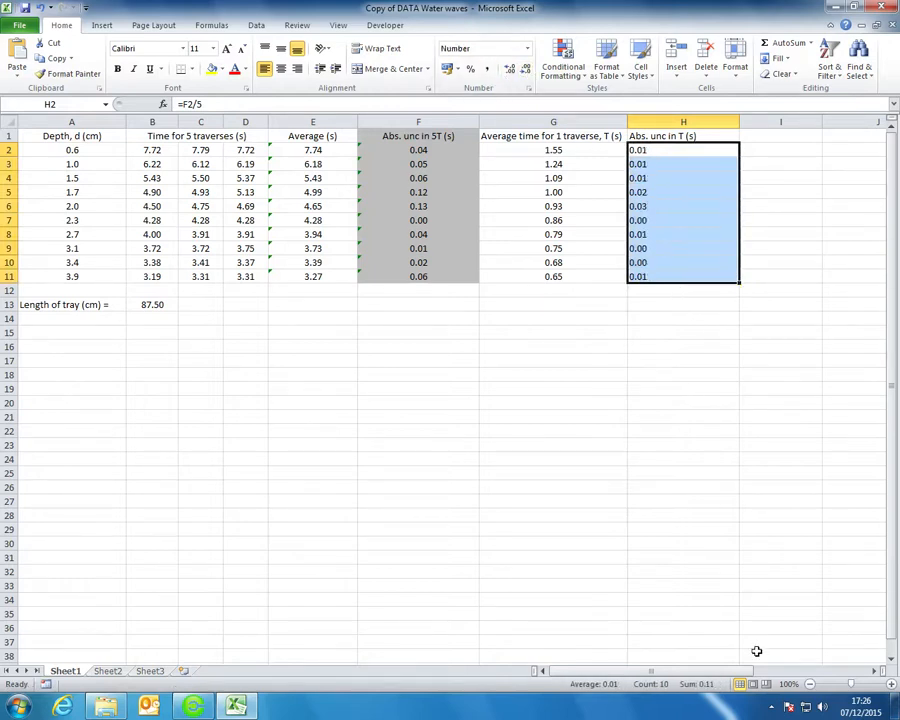
Step: Shade H1:H11 grey like the Abs. unc in 5T column and centre its contents
{"action": "left_click_drag", "start_coordinate": [652, 671], "coordinate": [678, 671]}
{"action": "left_click_drag", "start_coordinate": [552, 136], "coordinate": [522, 148]}
{"action": "right_click", "coordinate": [566, 284]}
{"action": "key", "text": "Escape"}
{"action": "right_click", "coordinate": [522, 148]}
{"action": "left_click", "coordinate": [536, 336]}
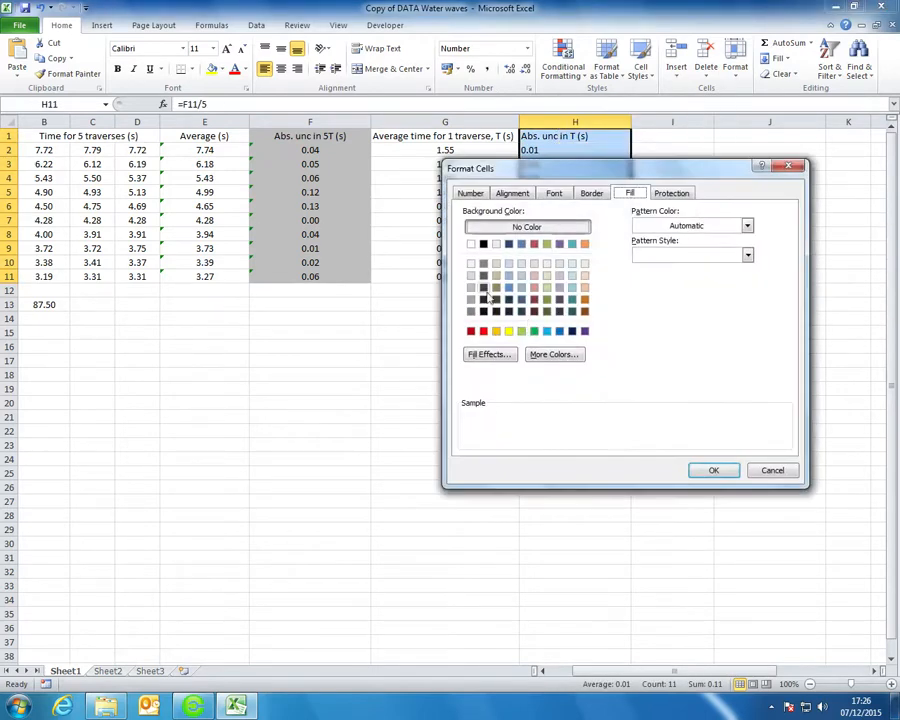
{"action": "left_click", "coordinate": [476, 287]}
{"action": "left_click", "coordinate": [700, 466]}
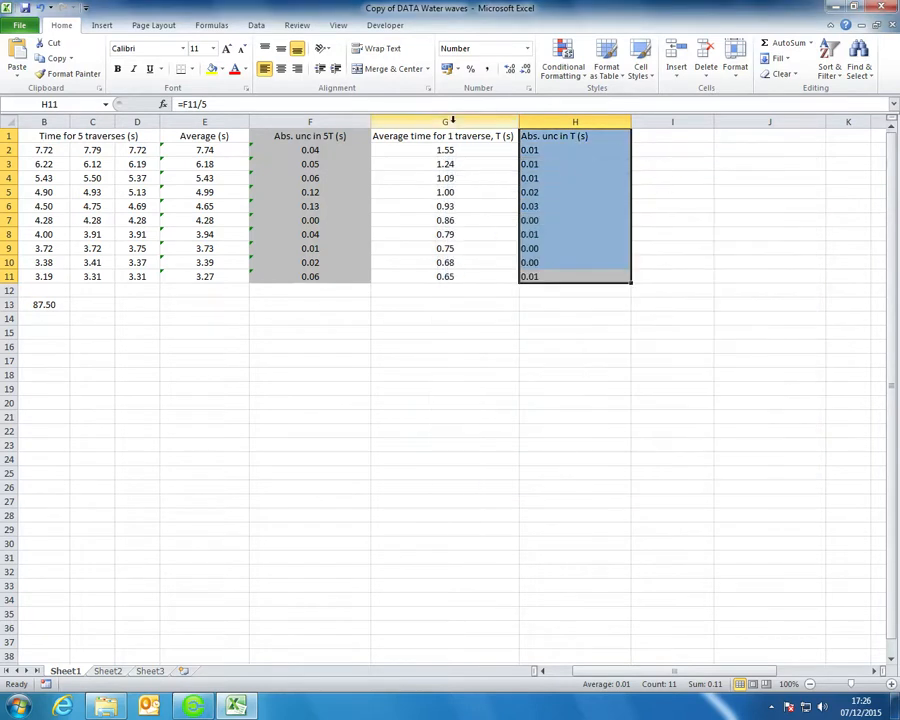
{"action": "left_click", "coordinate": [281, 68]}
{"action": "key", "text": "Return"}
{"action": "left_click", "coordinate": [689, 162]}
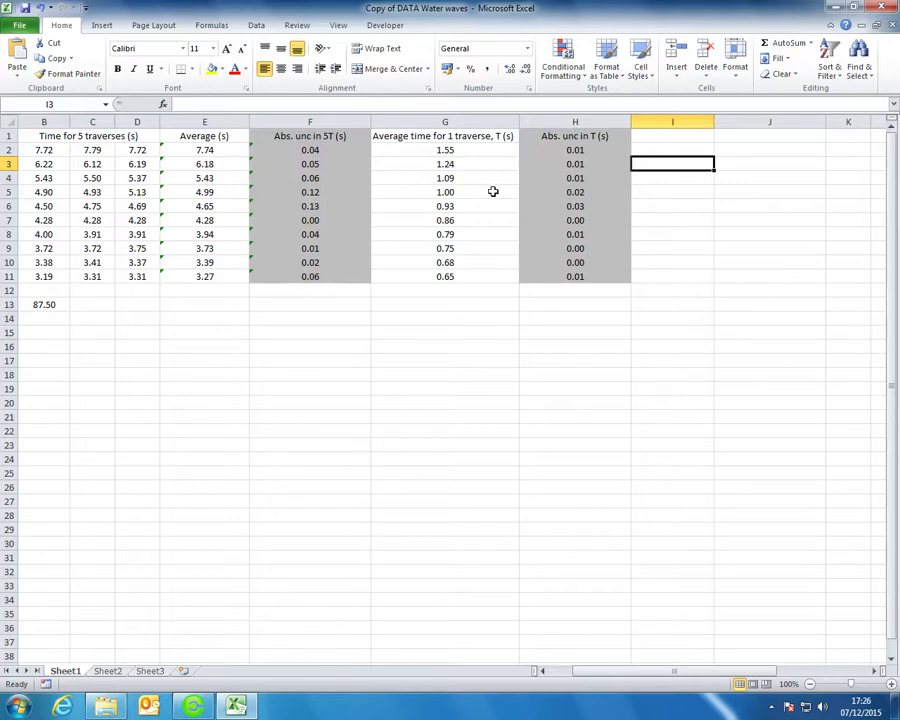
Step: Enter the heading "wave speed, v (ms-1)" in I1, with the -1 as superscript
{"action": "left_click_drag", "start_coordinate": [704, 667], "coordinate": [652, 668]}
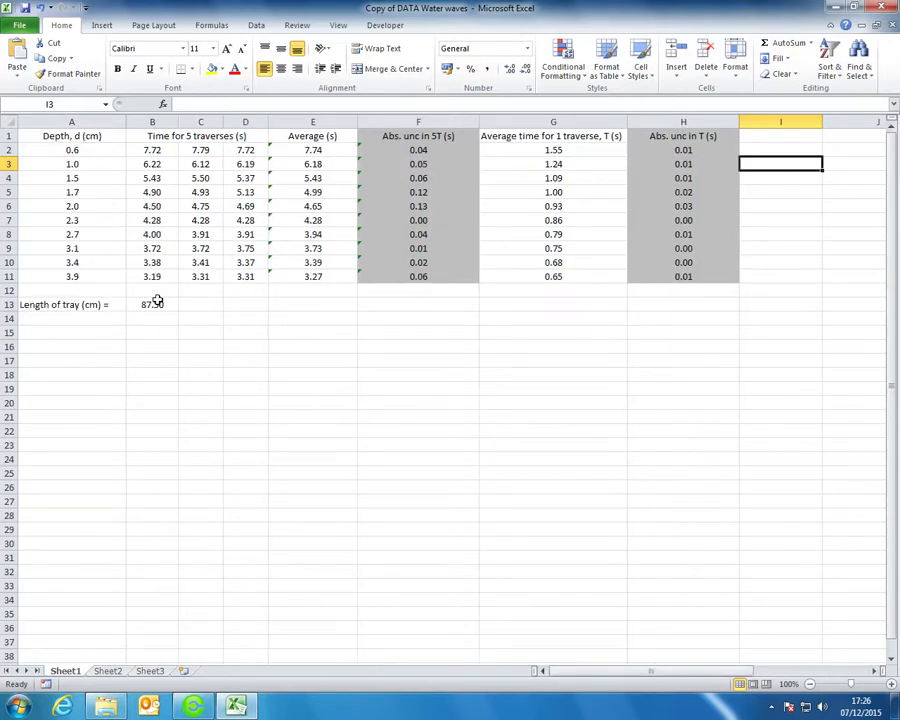
{"action": "left_click", "coordinate": [560, 150]}
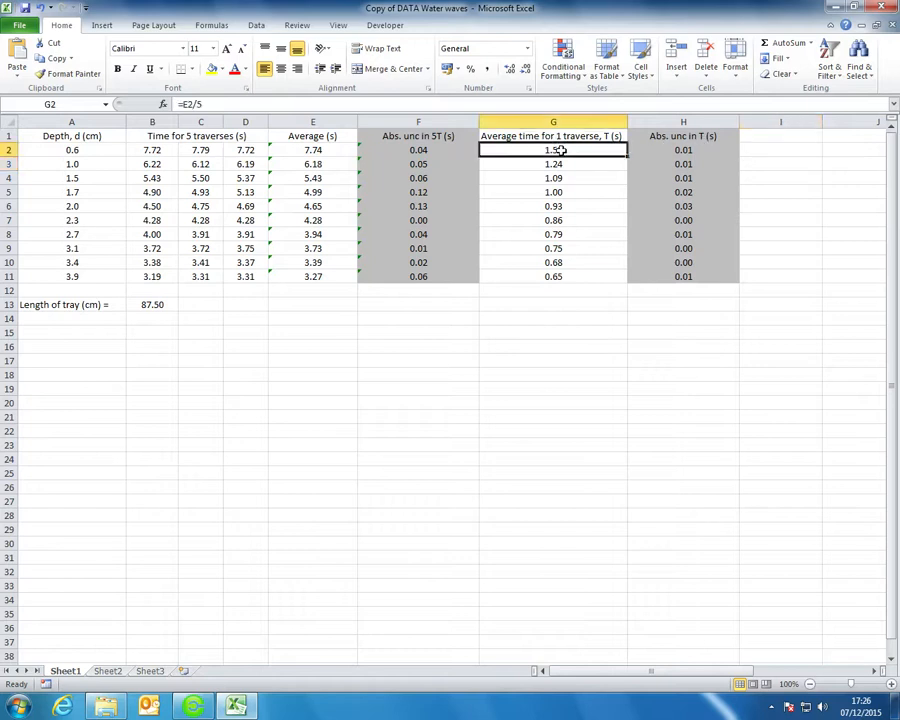
{"action": "left_click", "coordinate": [150, 305]}
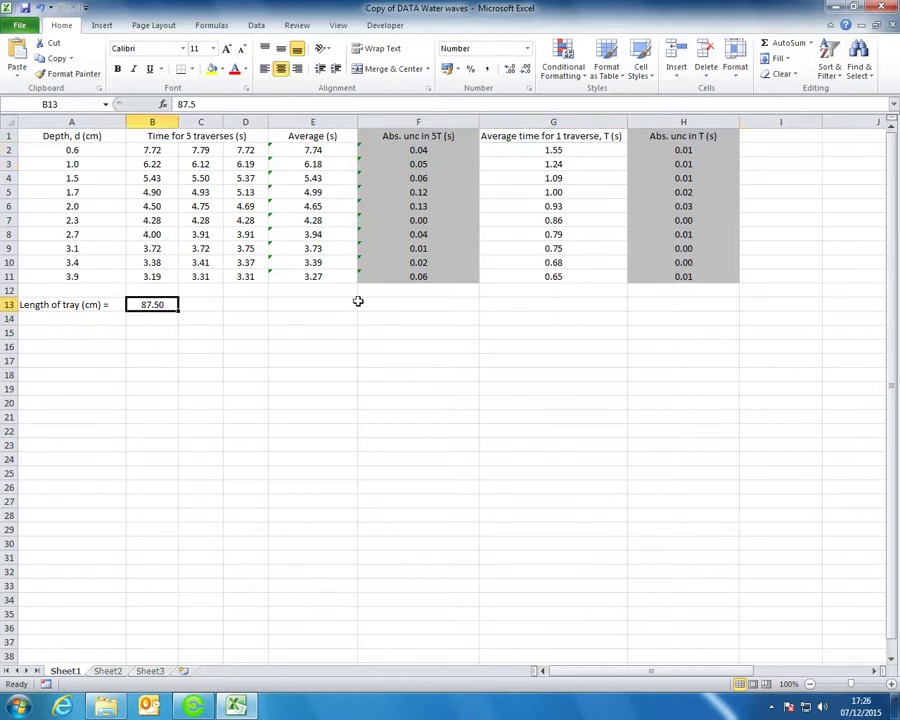
{"action": "left_click", "coordinate": [755, 140]}
{"action": "type", "text": "wave speed,"}
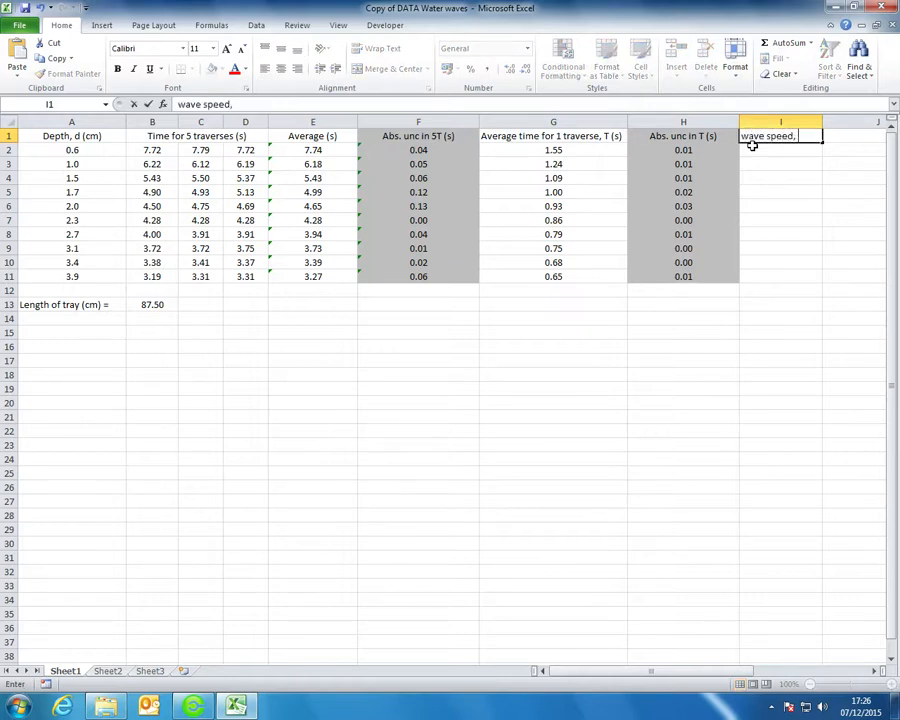
{"action": "type", "text": " v (ms"}
{"action": "left_click", "coordinate": [244, 88]}
{"action": "left_click", "coordinate": [177, 204]}
{"action": "left_click", "coordinate": [404, 319]}
{"action": "left_click", "coordinate": [244, 88]}
{"action": "left_click", "coordinate": [186, 202]}
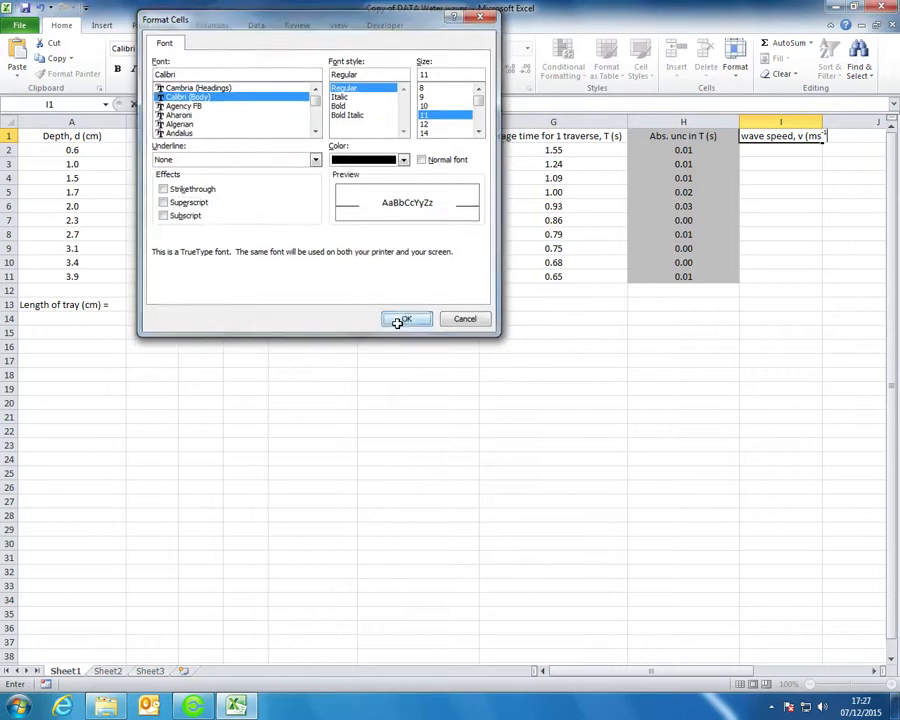
{"action": "left_click", "coordinate": [404, 319]}
{"action": "key", "text": "Return"}
Step: Widen column I to fit its heading and capitalise the heading's first letter to read "Wave speed"
{"action": "left_click_drag", "start_coordinate": [822, 122], "coordinate": [842, 122]}
{"action": "double_click", "coordinate": [746, 138]}
{"action": "key", "text": "BackSpace"}
{"action": "type", "text": "W"}
{"action": "left_click", "coordinate": [736, 180]}
Step: Calculate the wave speed in I2 with the formula =B$13/G2, keeping the tray length's row fixed
{"action": "left_click", "coordinate": [795, 151]}
{"action": "type", "text": "="}
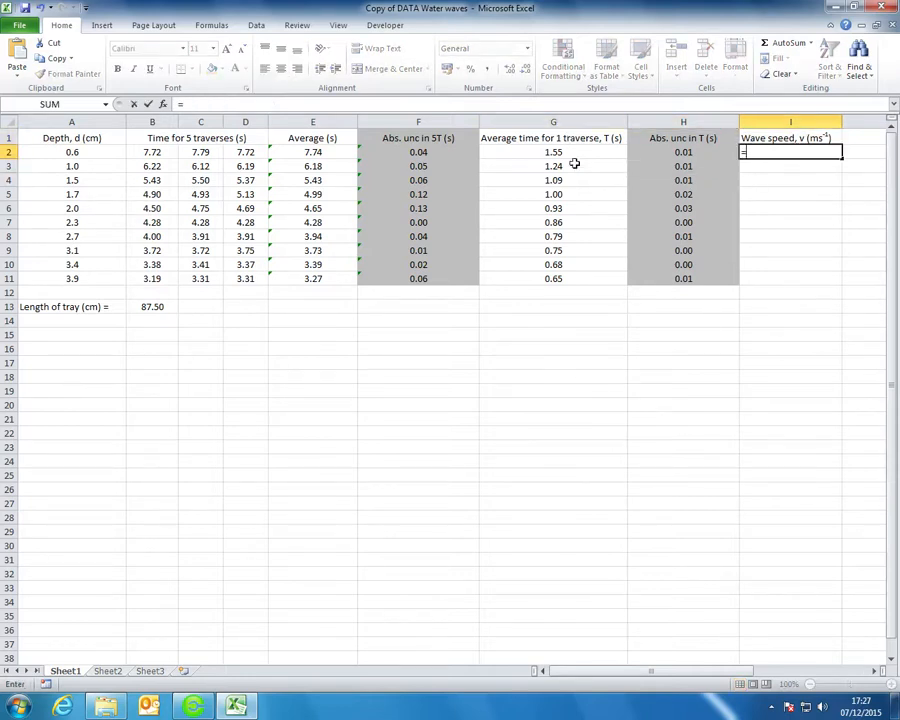
{"action": "left_click", "coordinate": [148, 307]}
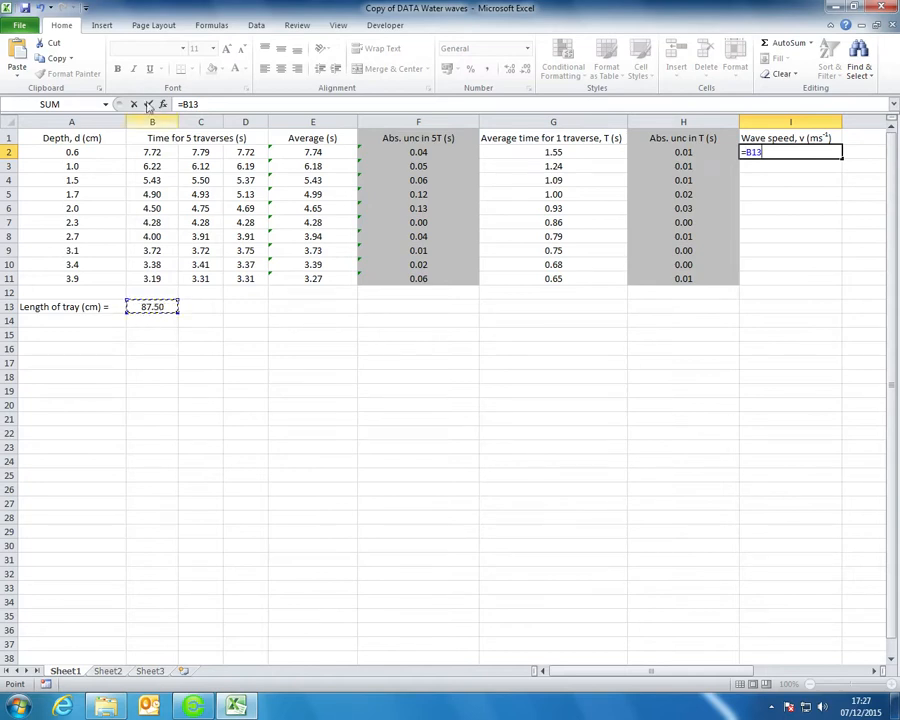
{"action": "left_click", "coordinate": [756, 152]}
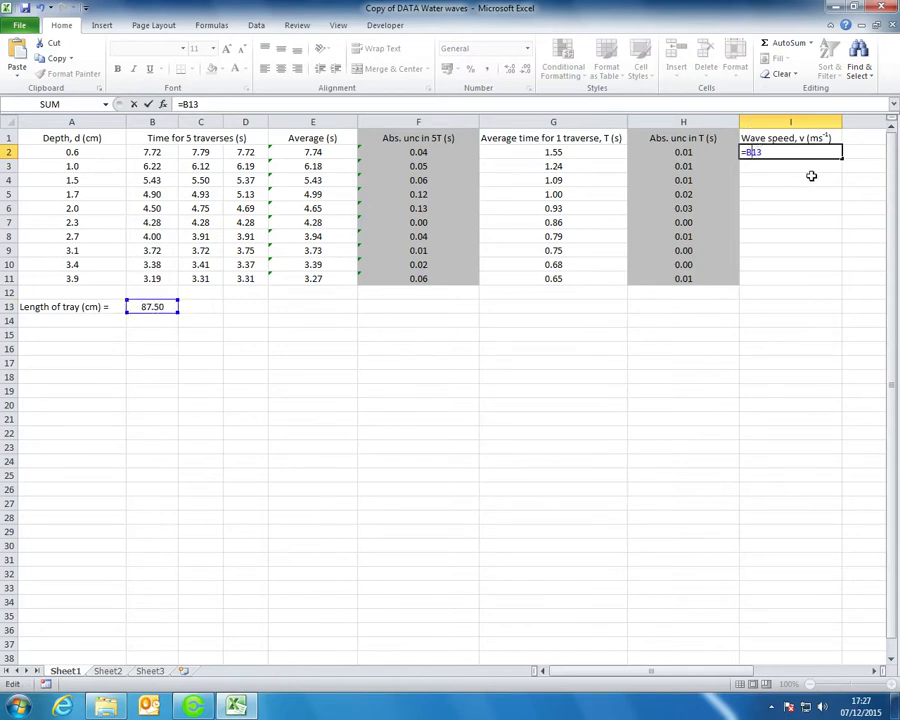
{"action": "type", "text": "$"}
{"action": "key", "text": "Return"}
{"action": "double_click", "coordinate": [802, 152]}
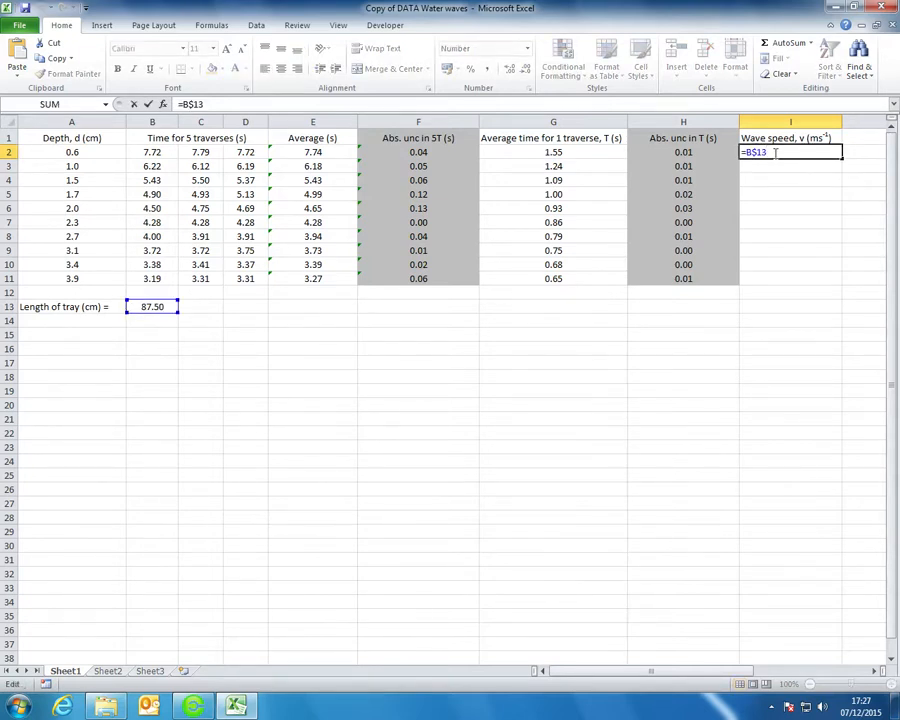
{"action": "type", "text": "/"}
{"action": "left_click", "coordinate": [556, 152]}
{"action": "key", "text": "Return"}
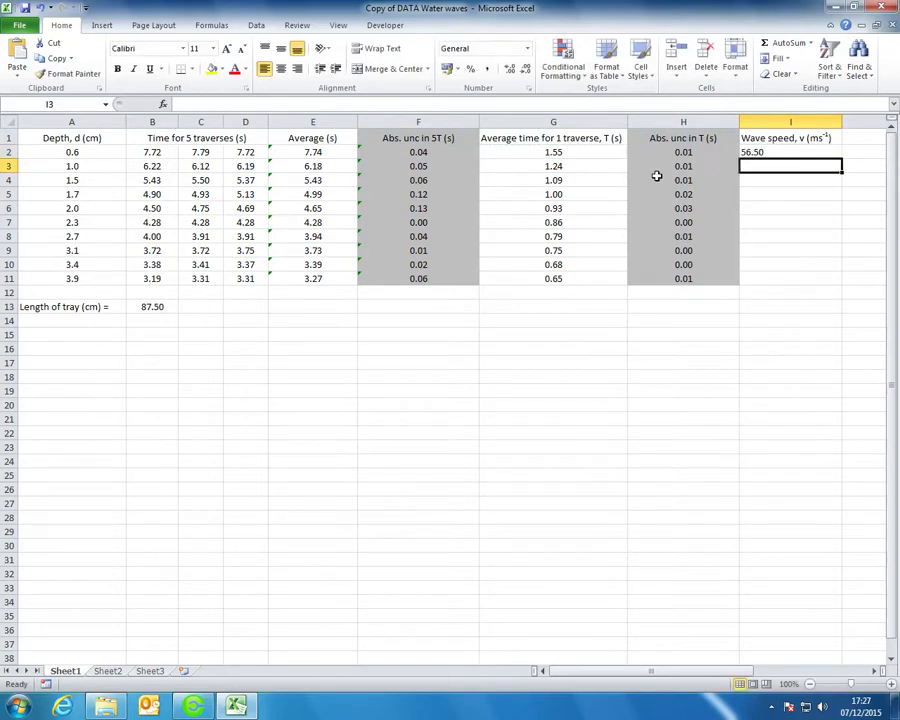
Step: Change the wave speed heading's unit to cms-1 and fill the I2 formula down to I11
{"action": "left_click", "coordinate": [793, 151]}
{"action": "double_click", "coordinate": [776, 137]}
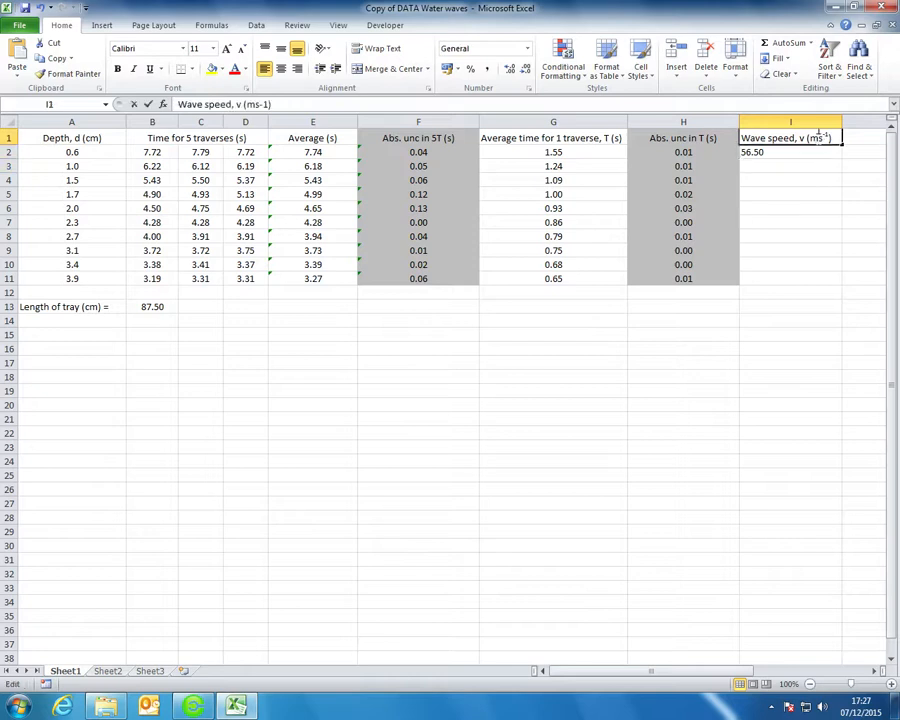
{"action": "type", "text": "c"}
{"action": "key", "text": "Return"}
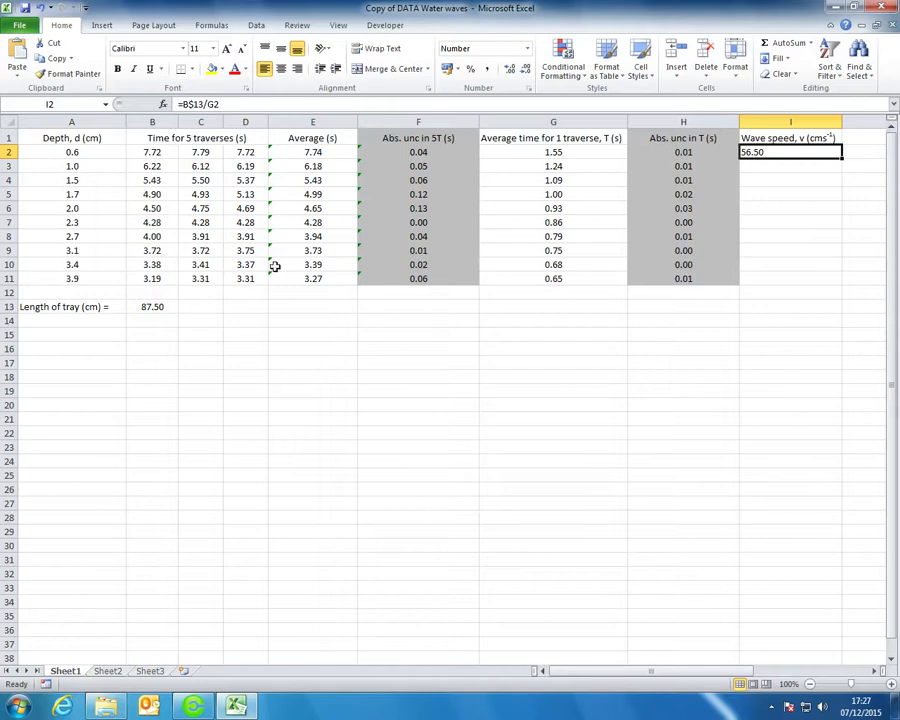
{"action": "left_click_drag", "start_coordinate": [842, 157], "coordinate": [842, 282]}
Step: Check the copied wave speed formulas in column I for the fixed tray length reference
{"action": "left_click", "coordinate": [792, 167]}
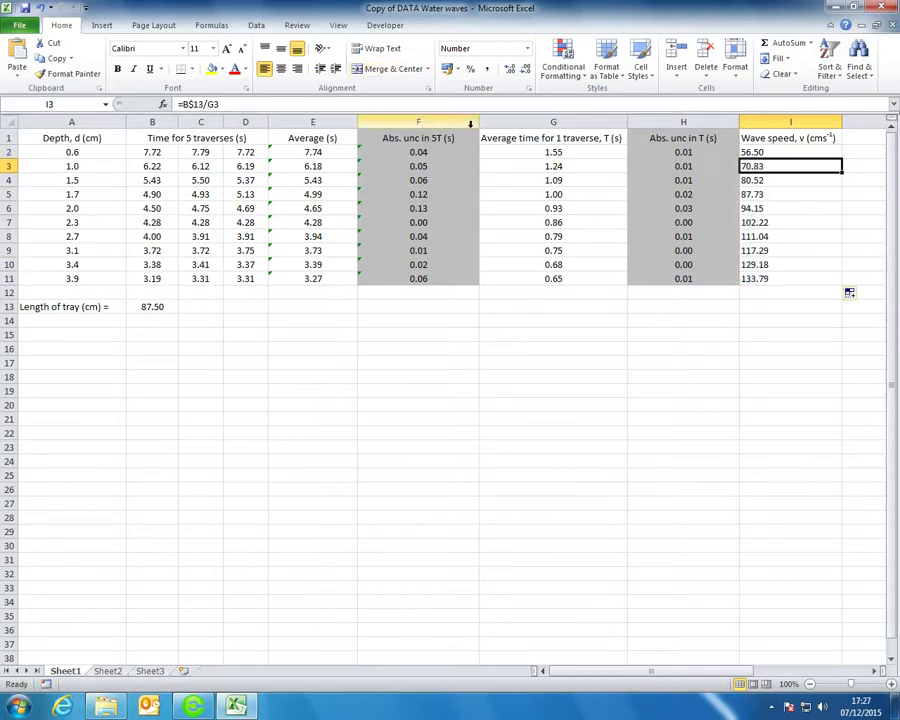
{"action": "key", "text": "Down"}
{"action": "key", "text": "Down"}
{"action": "key", "text": "Down"}
{"action": "key", "text": "Down"}
{"action": "key", "text": "Down"}
{"action": "key", "text": "Down"}
{"action": "key", "text": "Down"}
{"action": "key", "text": "Down"}
{"action": "key", "text": "Up"}
{"action": "key", "text": "Up"}
{"action": "key", "text": "Up"}
{"action": "key", "text": "Up"}
{"action": "key", "text": "Up"}
{"action": "key", "text": "Up"}
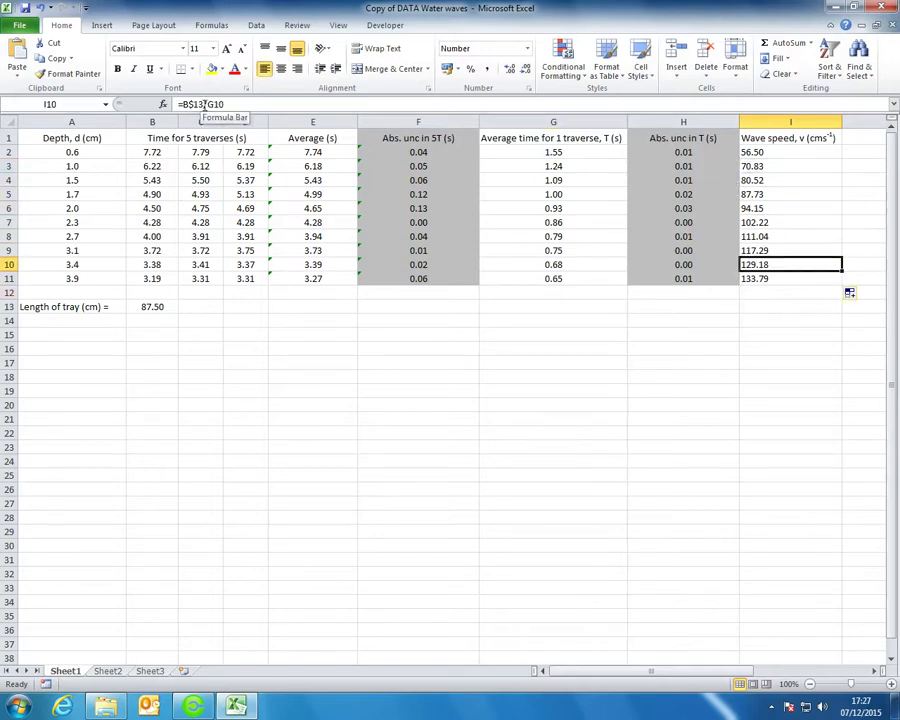
{"action": "key", "text": "Up"}
{"action": "key", "text": "Up"}
{"action": "key", "text": "Up"}
{"action": "key", "text": "Right"}
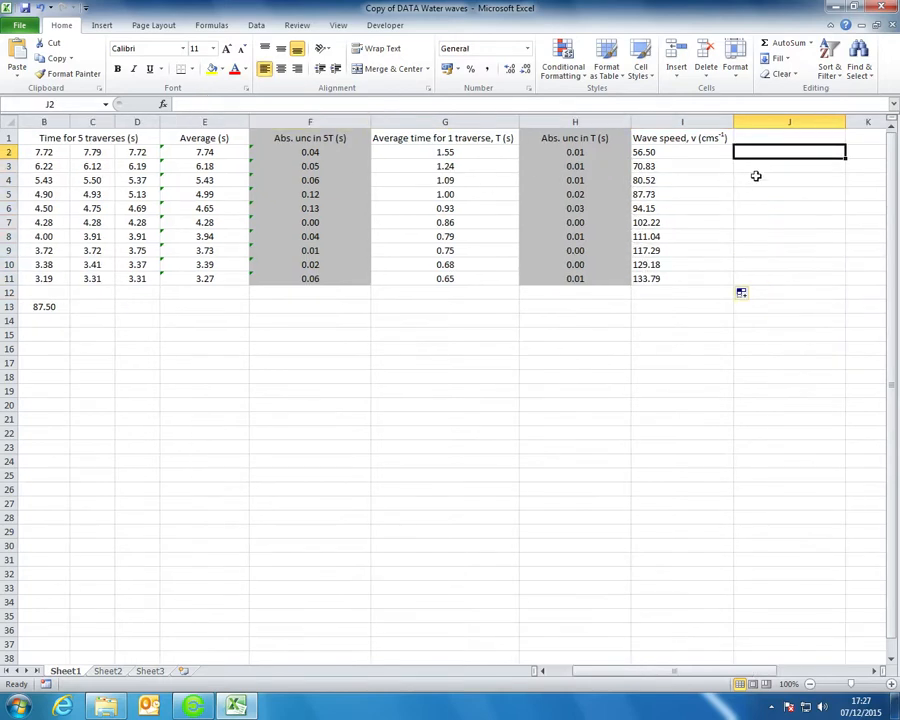
Step: Display the wave speeds in I2:I11 to one decimal place
{"action": "left_click_drag", "start_coordinate": [706, 158], "coordinate": [696, 272]}
{"action": "left_click", "coordinate": [510, 68]}
{"action": "left_click", "coordinate": [523, 68]}
{"action": "left_click", "coordinate": [523, 68]}
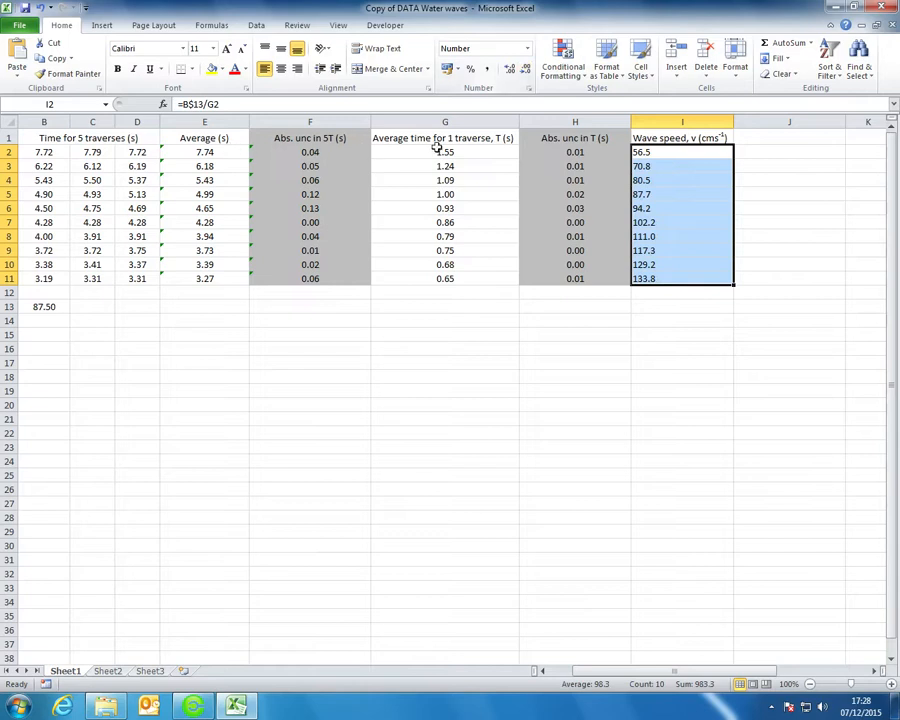
Step: Display the wave speeds in I2:I11 as whole numbers and centre column I
{"action": "key", "text": "Left"}
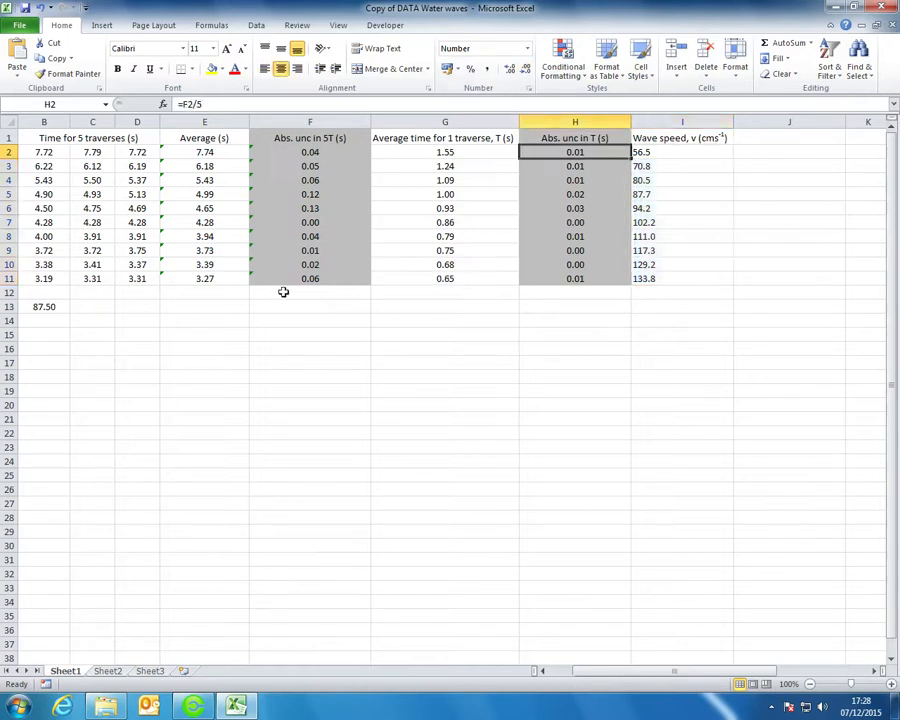
{"action": "left_click_drag", "start_coordinate": [655, 279], "coordinate": [660, 152]}
{"action": "left_click", "coordinate": [509, 68]}
{"action": "left_click", "coordinate": [524, 68]}
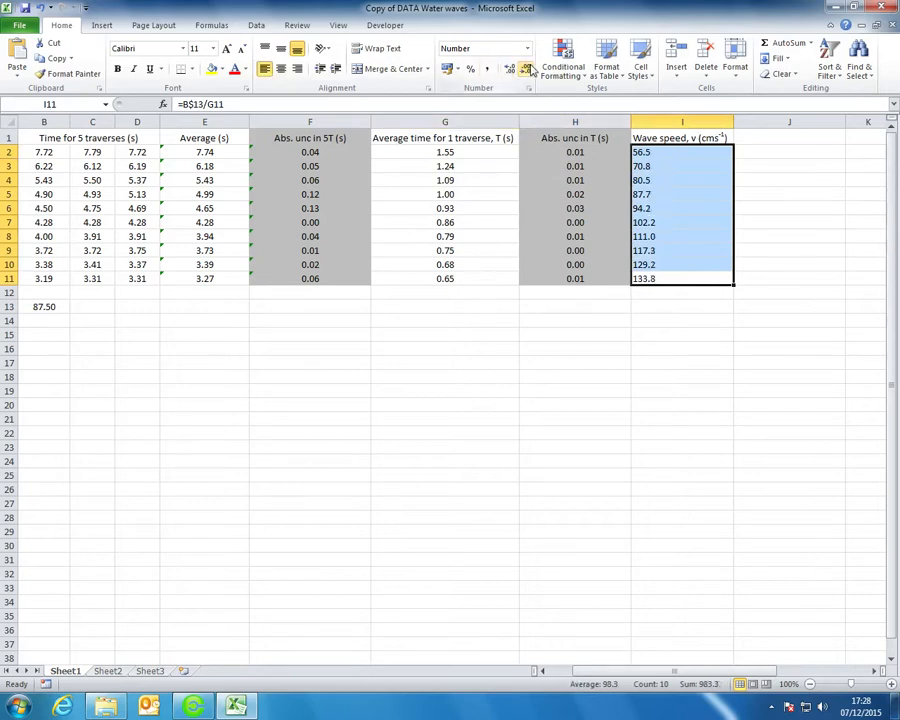
{"action": "left_click", "coordinate": [524, 68]}
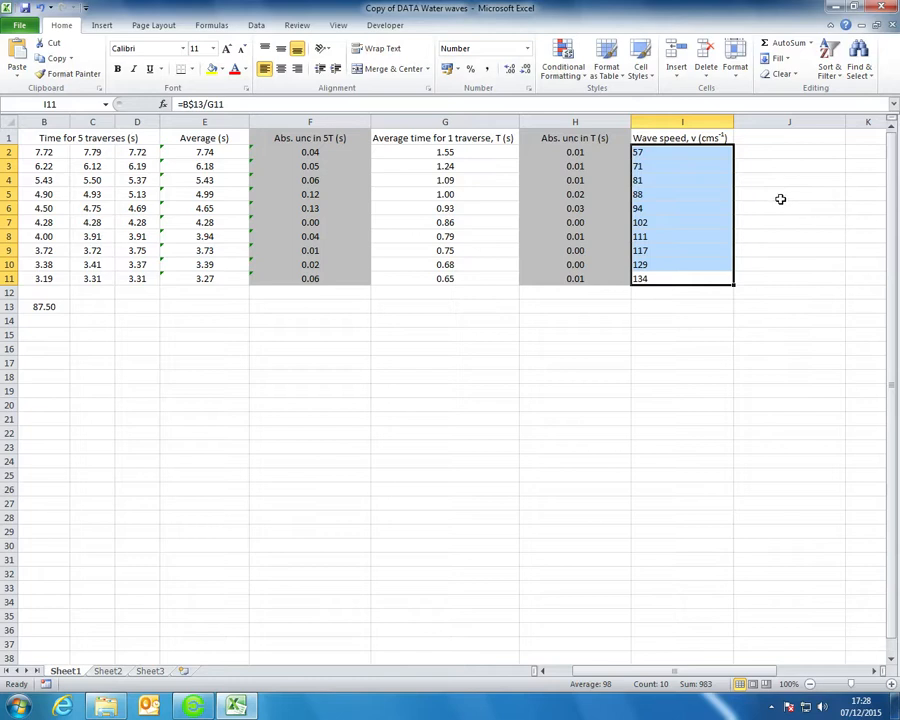
{"action": "left_click", "coordinate": [509, 71]}
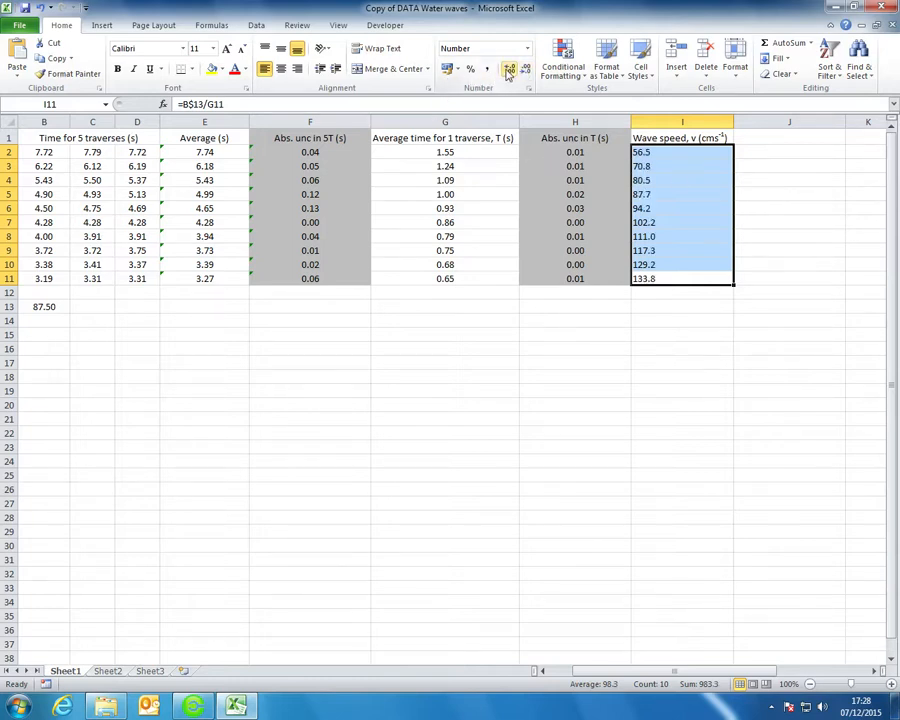
{"action": "left_click", "coordinate": [526, 70]}
{"action": "left_click", "coordinate": [815, 237]}
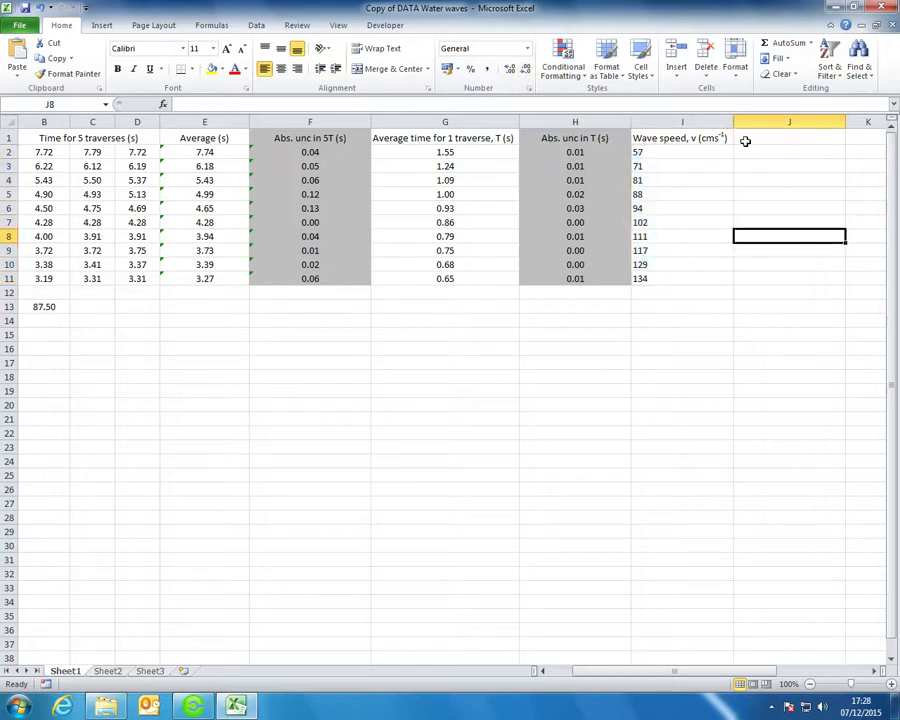
{"action": "left_click", "coordinate": [684, 121]}
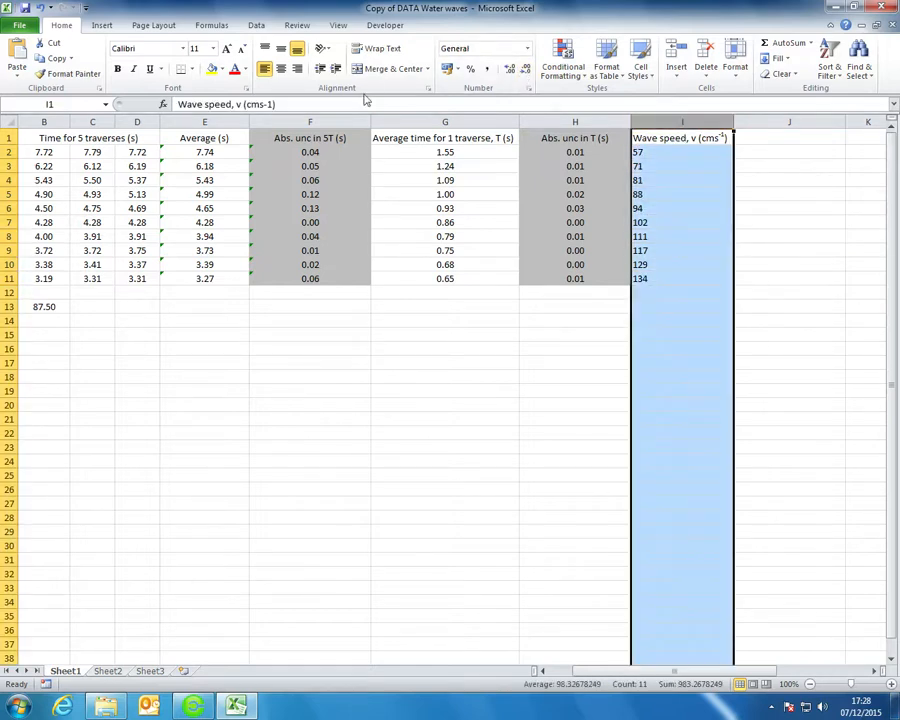
{"action": "left_click", "coordinate": [281, 68]}
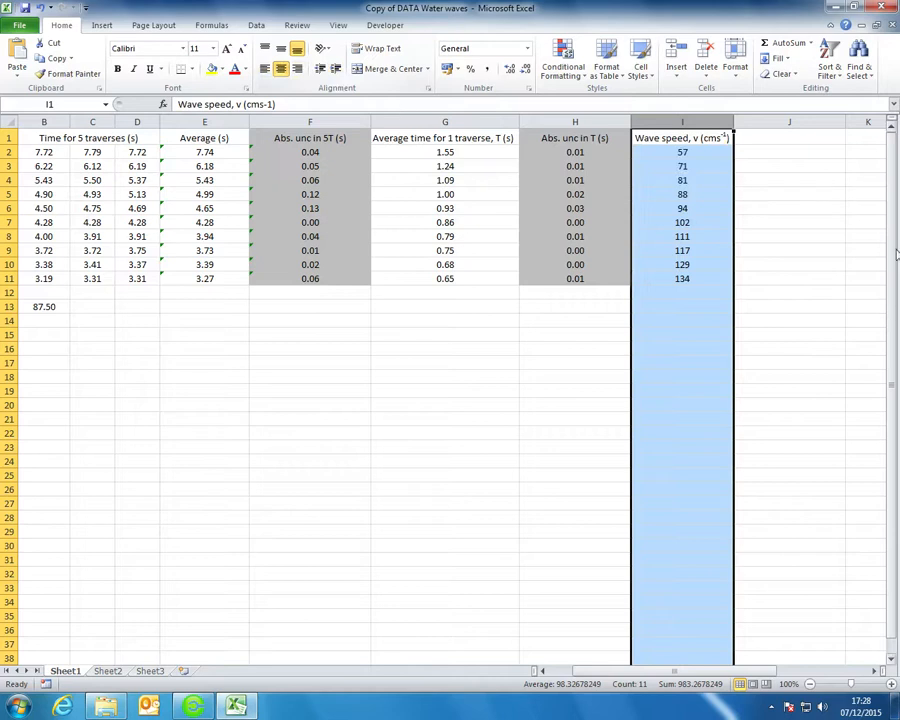
Step: Enter in J2 the fractional uncertainty formula =H2/G2+0.5/B13, combining the traverse time and tray length uncertainties
{"action": "left_click", "coordinate": [744, 157]}
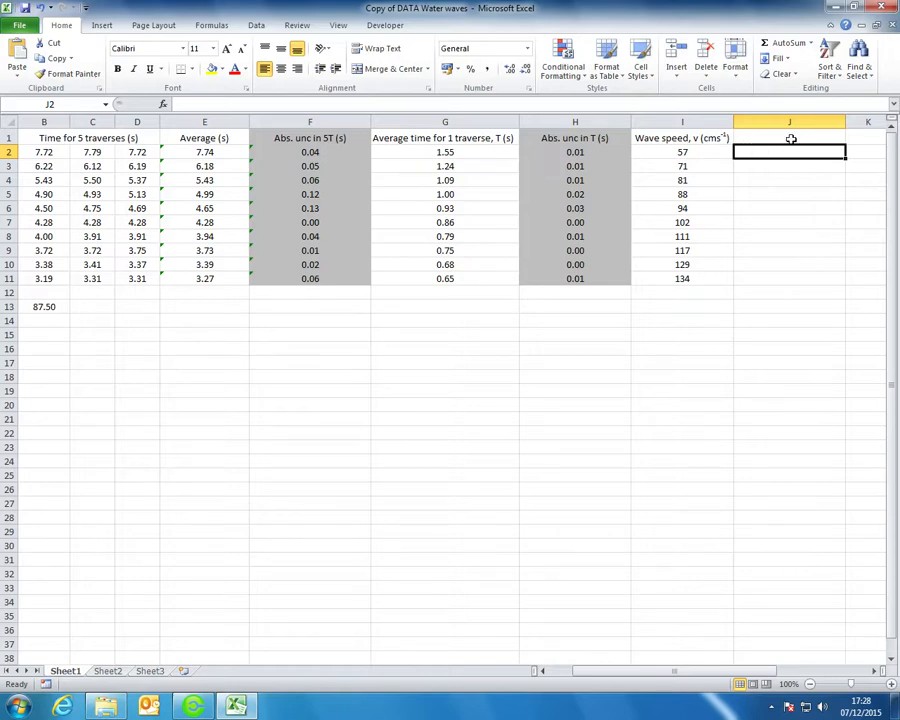
{"action": "type", "text": "="}
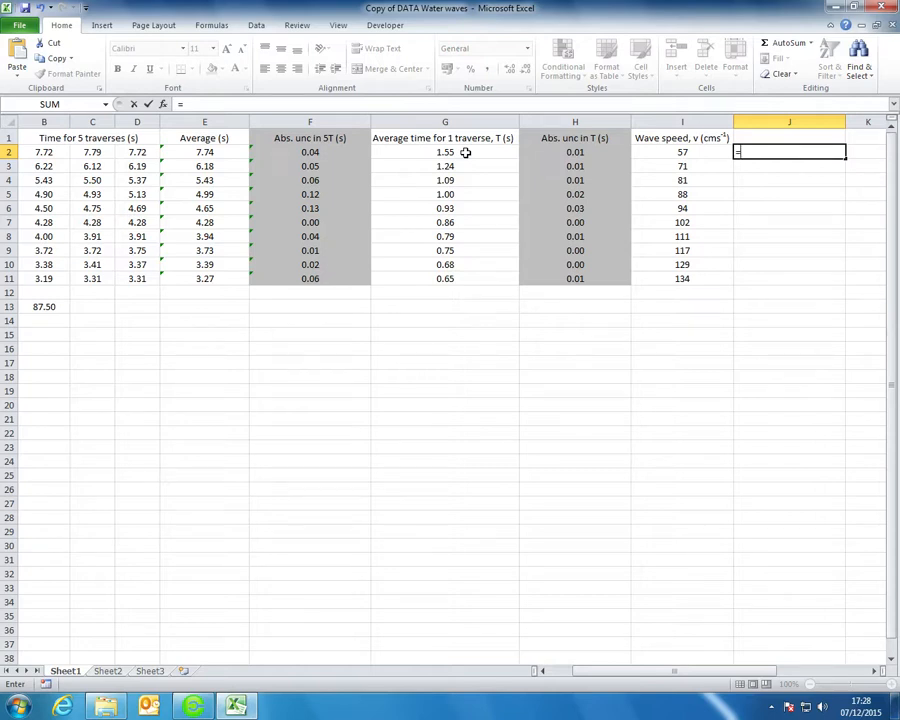
{"action": "left_click", "coordinate": [592, 153]}
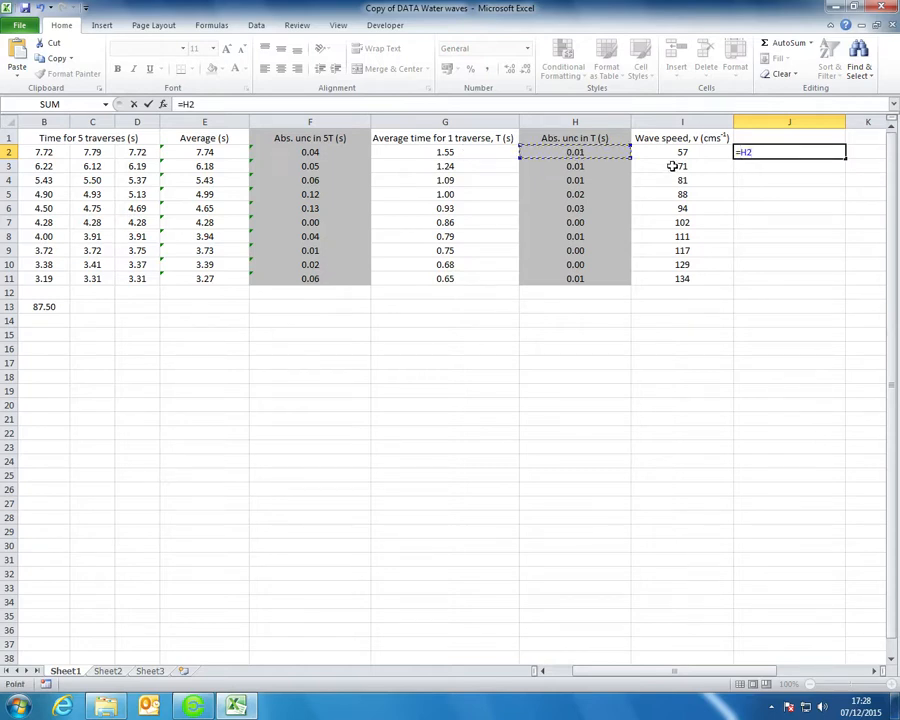
{"action": "type", "text": "/"}
{"action": "left_click", "coordinate": [508, 150]}
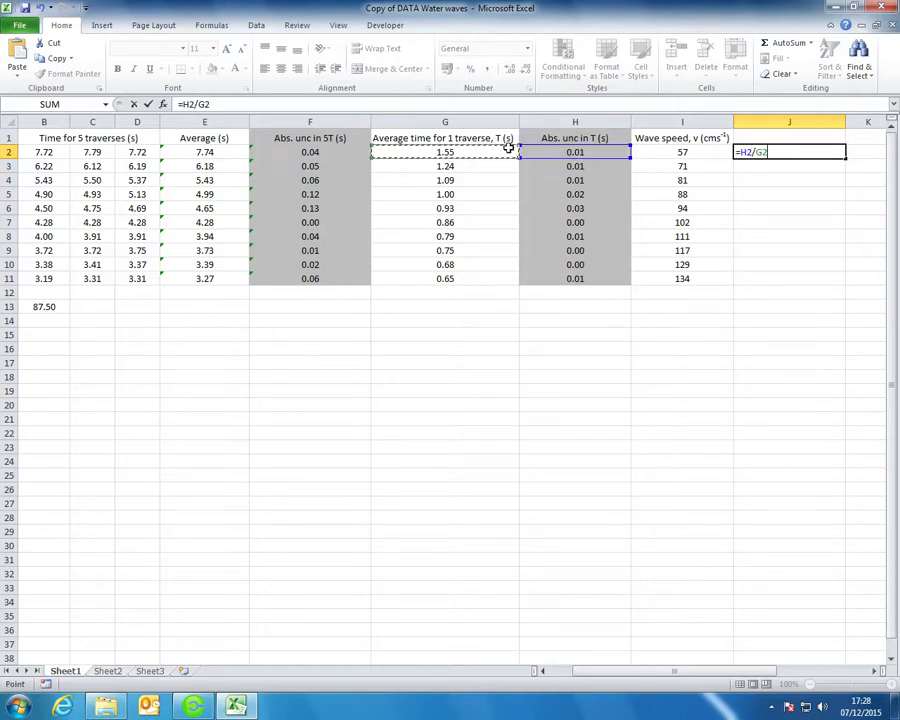
{"action": "type", "text": "+"}
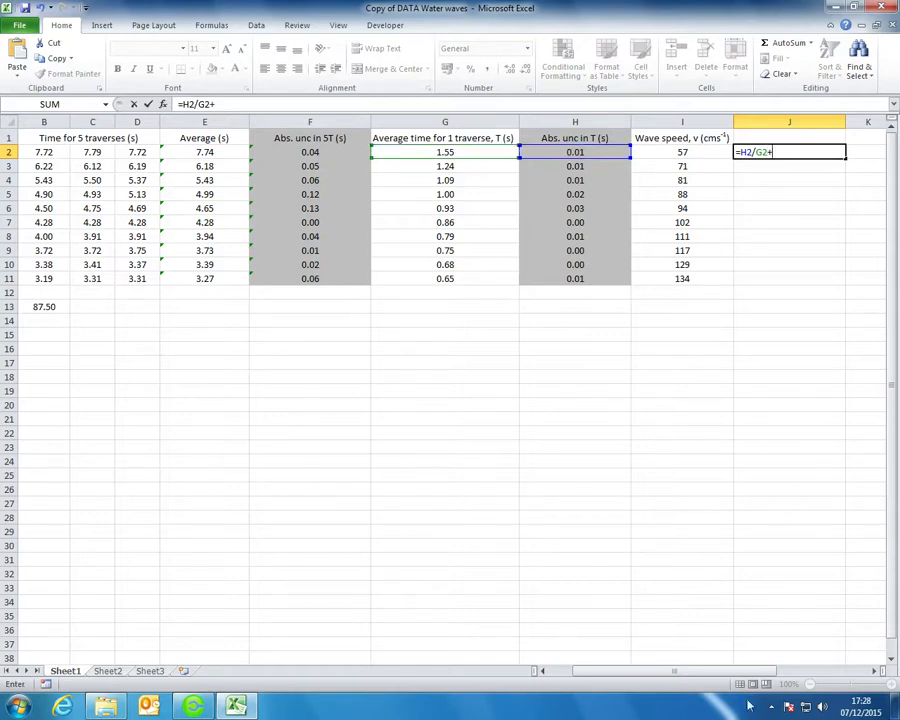
{"action": "mouse_move", "coordinate": [715, 672]}
{"action": "left_mouse_down"}
{"action": "mouse_move", "coordinate": [684, 671]}
{"action": "mouse_move", "coordinate": [703, 671]}
{"action": "left_mouse_up"}
{"action": "left_click_drag", "start_coordinate": [702, 672], "coordinate": [698, 680]}
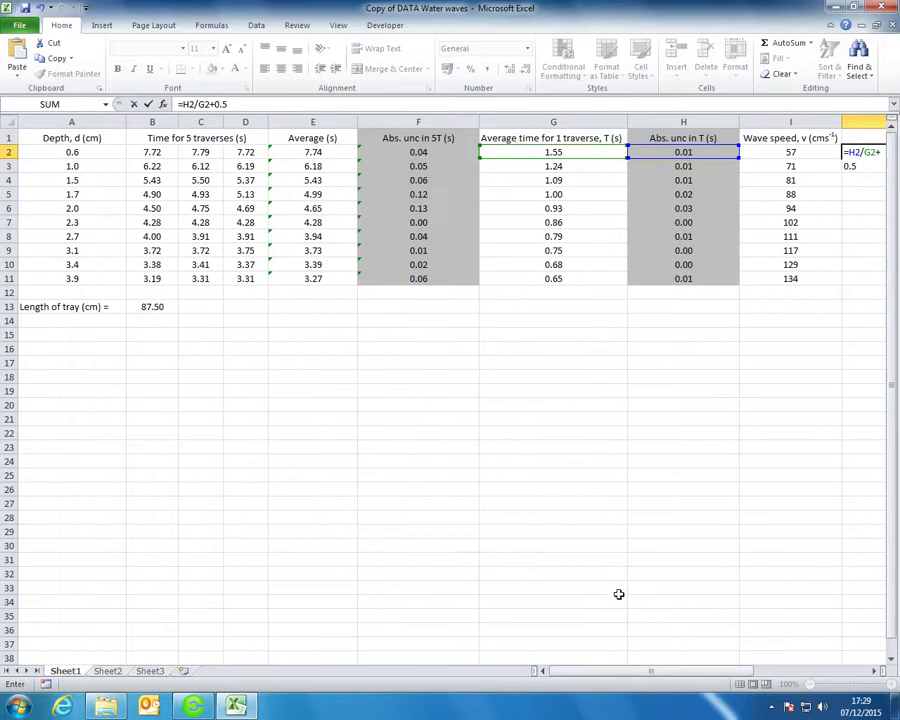
{"action": "left_click", "coordinate": [155, 305]}
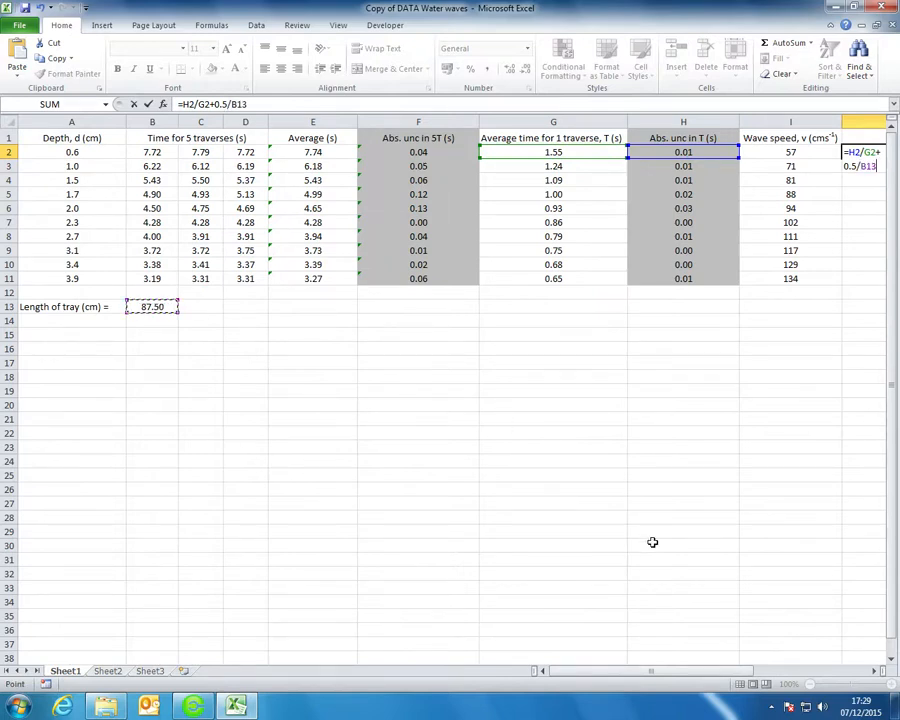
{"action": "left_click_drag", "start_coordinate": [686, 680], "coordinate": [755, 678]}
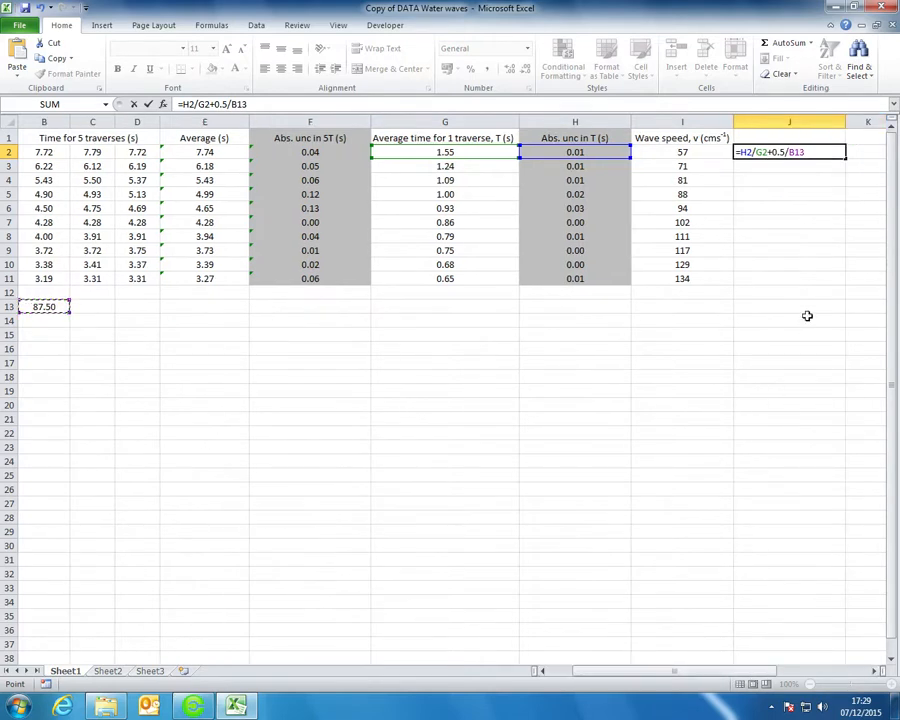
Step: Fix the row of the tray length reference in the J2 formula as B$13
{"action": "key", "text": "BackSpace"}
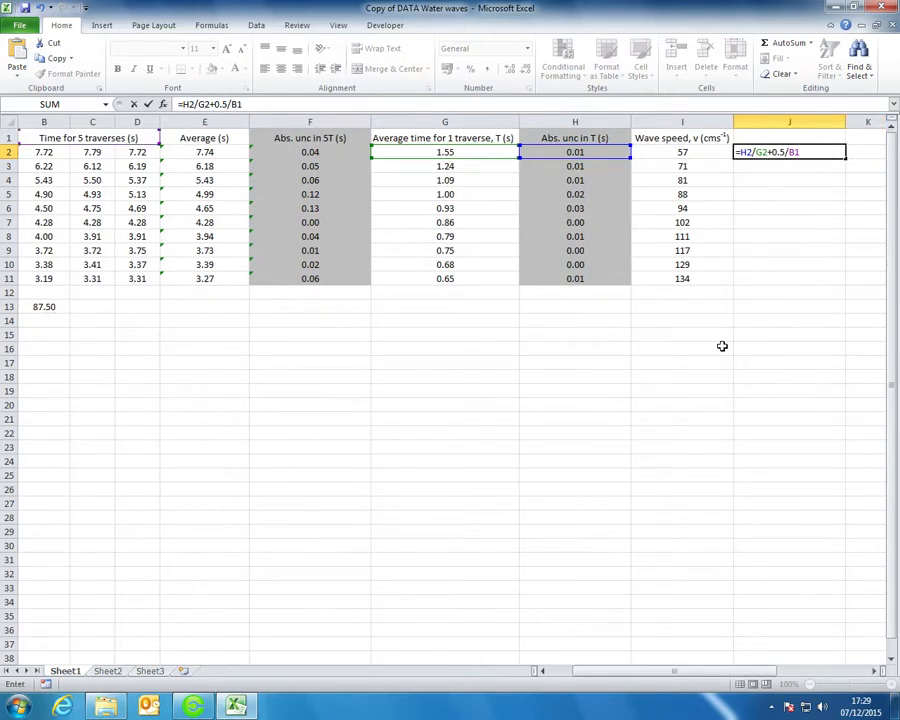
{"action": "type", "text": "3"}
{"action": "key", "text": "Left"}
{"action": "left_click", "coordinate": [781, 141]}
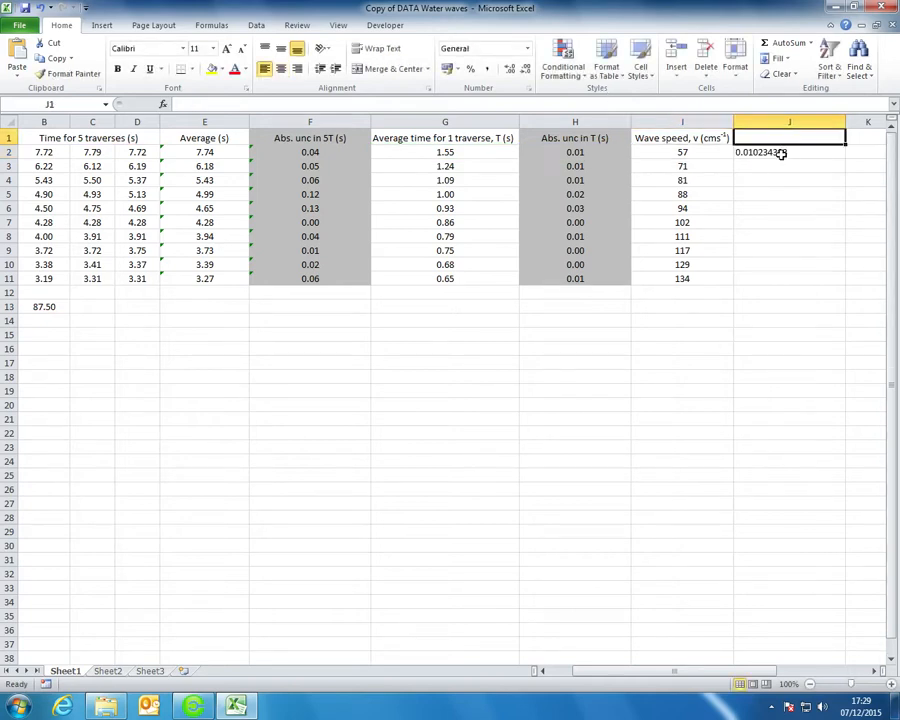
{"action": "double_click", "coordinate": [781, 153]}
{"action": "type", "text": "$"}
{"action": "key", "text": "Return"}
Step: Change the J2 formula to =(H2/G2+0.5/B$13)*57 and fill it down to J11
{"action": "double_click", "coordinate": [810, 153]}
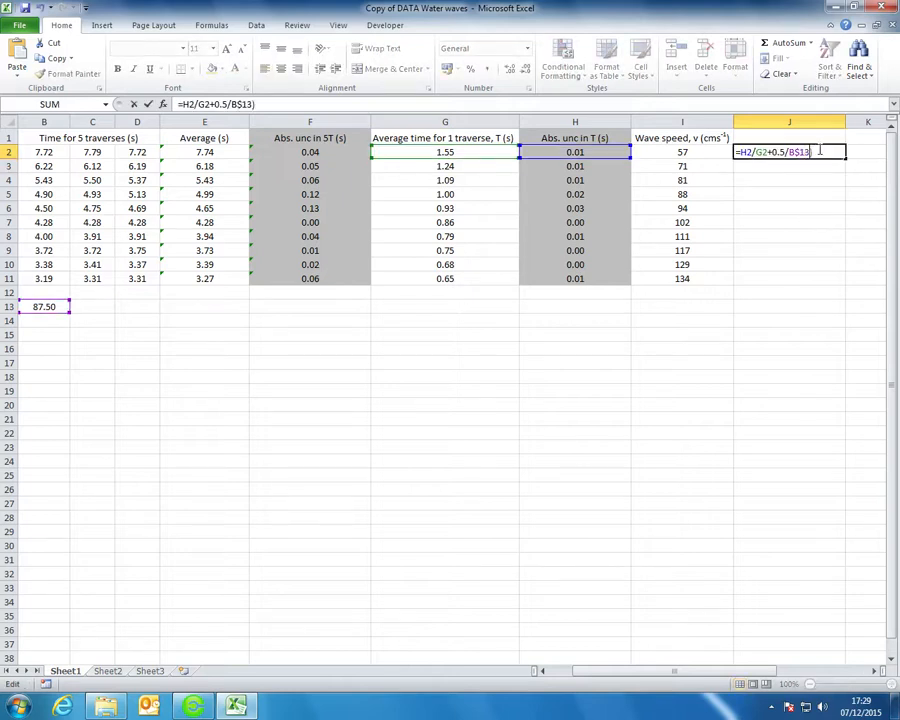
{"action": "type", "text": "("}
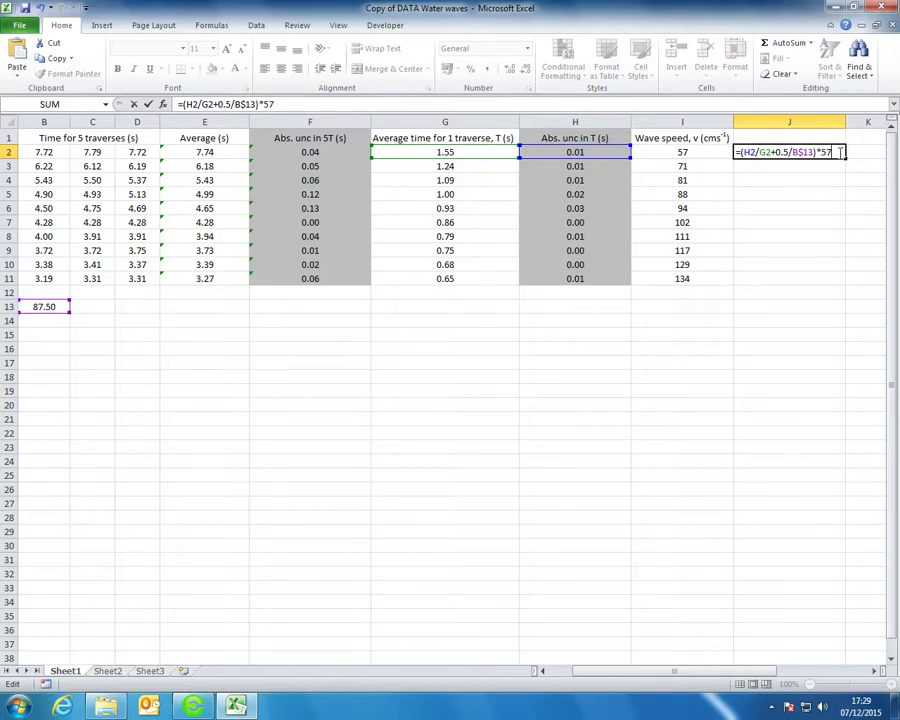
{"action": "key", "text": "Return"}
{"action": "left_click", "coordinate": [794, 154]}
{"action": "left_click_drag", "start_coordinate": [845, 159], "coordinate": [856, 289]}
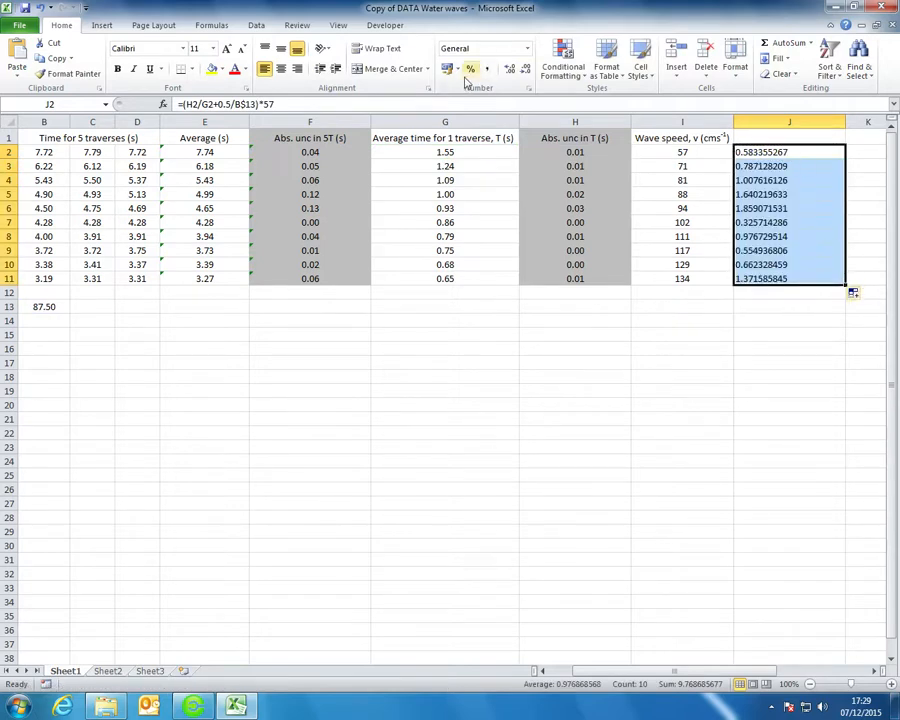
Step: Display the wave speed uncertainties in J2:J11 to one decimal place
{"action": "left_click", "coordinate": [527, 68]}
{"action": "left_click", "coordinate": [527, 68]}
{"action": "left_click", "coordinate": [527, 68]}
{"action": "left_click", "coordinate": [527, 68]}
{"action": "left_click", "coordinate": [527, 68]}
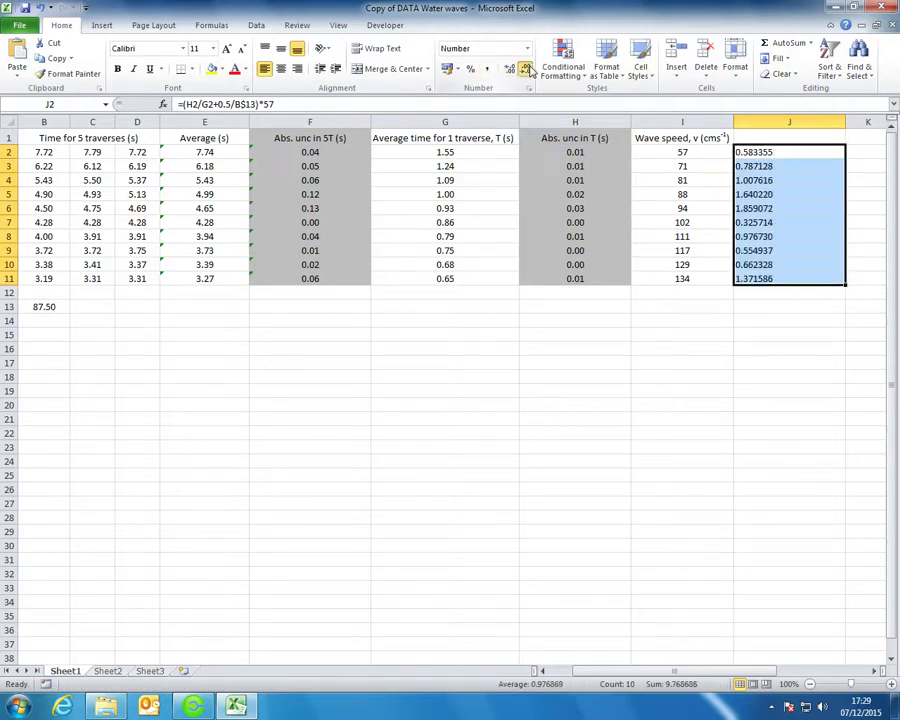
{"action": "left_click", "coordinate": [527, 68]}
{"action": "left_click", "coordinate": [527, 68]}
{"action": "left_click", "coordinate": [527, 68]}
{"action": "left_click", "coordinate": [527, 68]}
{"action": "left_click", "coordinate": [527, 68]}
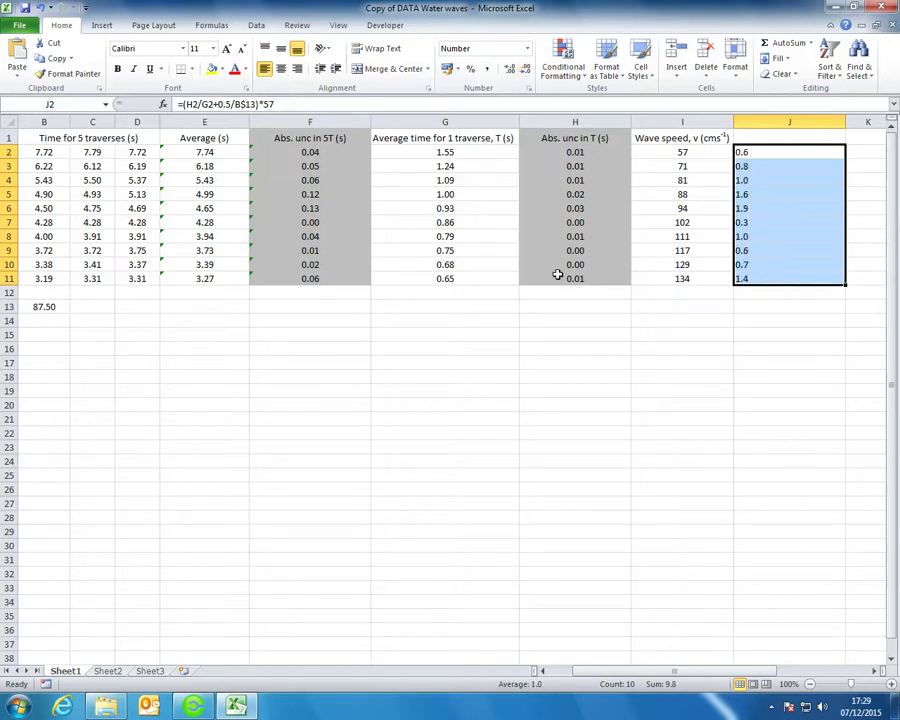
Step: Centre the contents of J1:J11
{"action": "left_click_drag", "start_coordinate": [680, 676], "coordinate": [652, 676]}
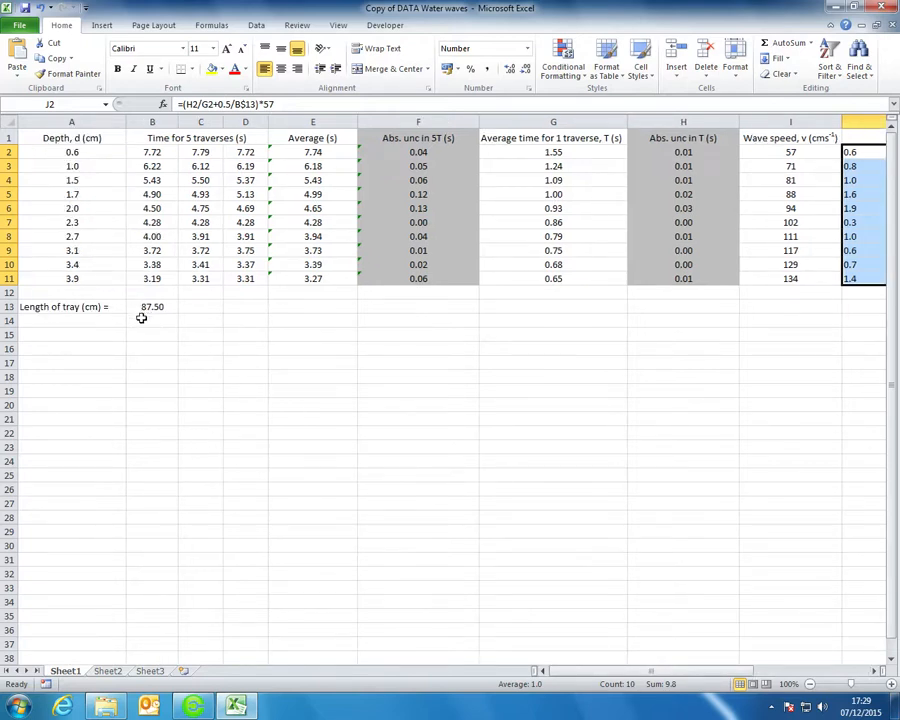
{"action": "left_click_drag", "start_coordinate": [636, 675], "coordinate": [683, 675]}
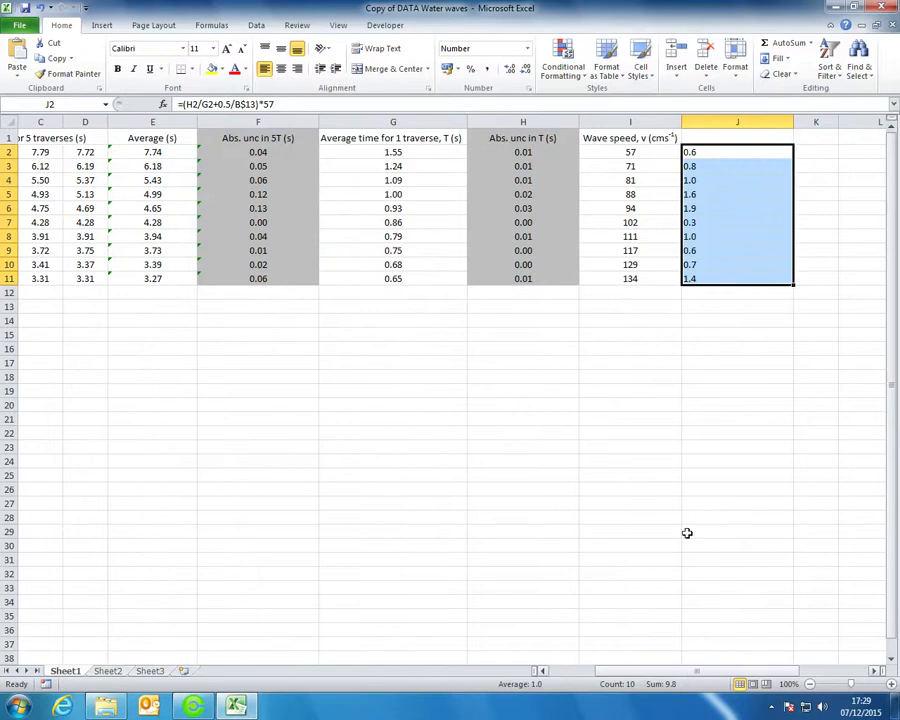
{"action": "left_click_drag", "start_coordinate": [740, 138], "coordinate": [742, 278]}
{"action": "left_click", "coordinate": [281, 68]}
Step: Enter the heading "Abs. unc in v (cms-1)" in J1
{"action": "left_click", "coordinate": [714, 140]}
{"action": "type", "text": "Abs. uin"}
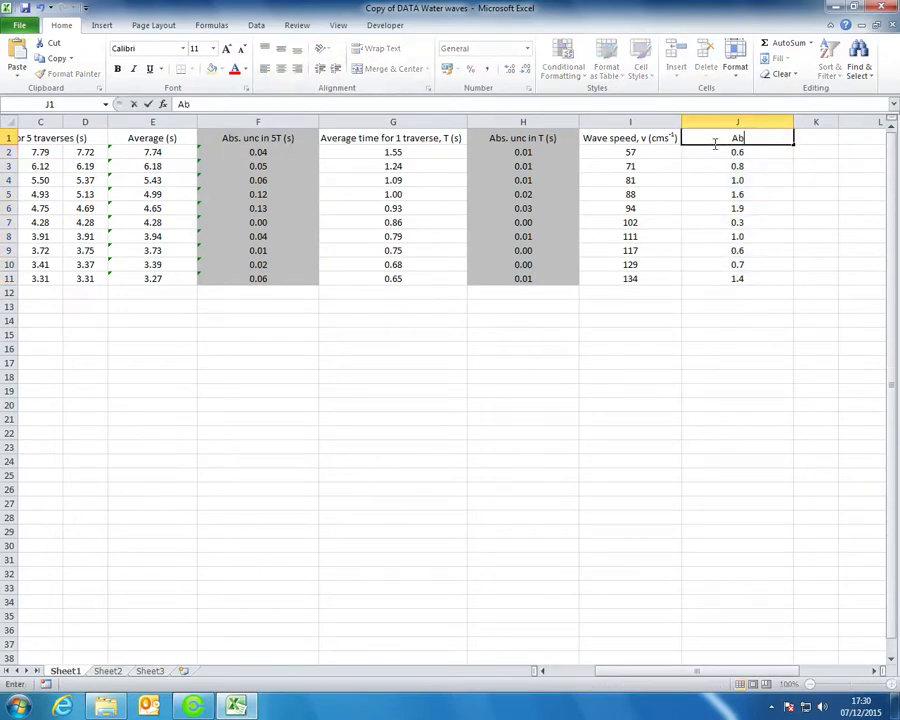
{"action": "key", "text": "BackSpace"}
{"action": "key", "text": "BackSpace"}
{"action": "type", "text": "nc in c"}
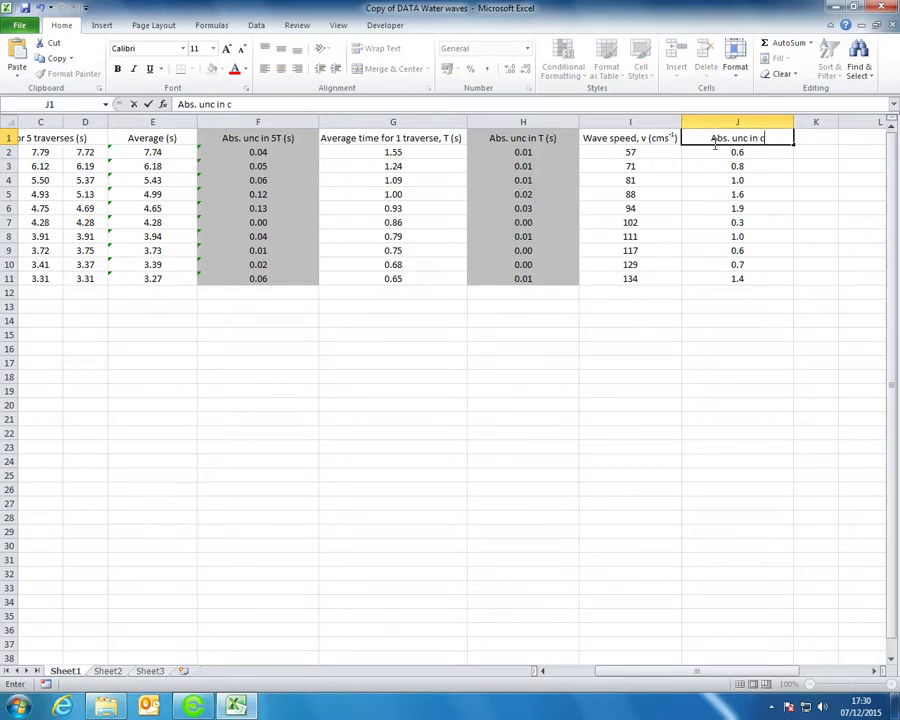
{"action": "key", "text": "BackSpace"}
{"action": "type", "text": "v ("}
{"action": "double_click", "coordinate": [662, 137]}
{"action": "left_click_drag", "start_coordinate": [650, 138], "coordinate": [677, 138]}
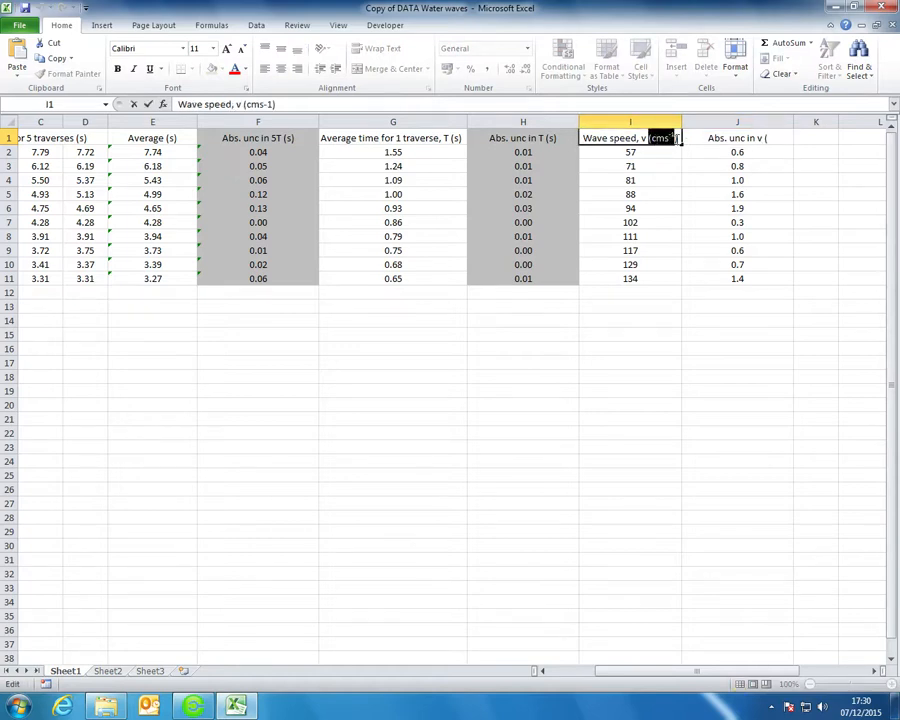
{"action": "double_click", "coordinate": [775, 137]}
{"action": "key", "text": "BackSpace"}
{"action": "key", "text": "BackSpace"}
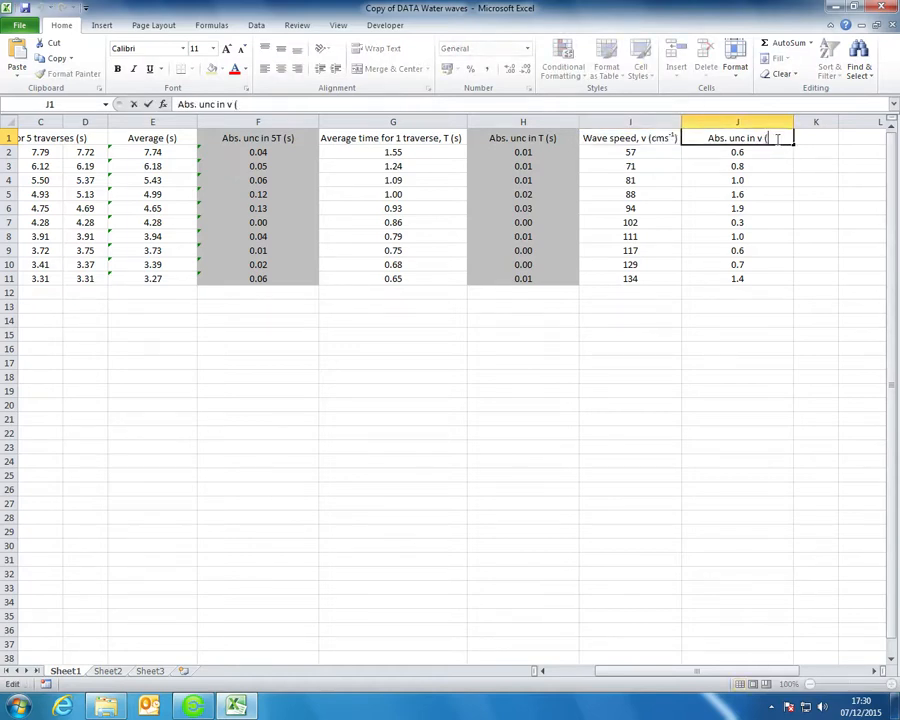
{"action": "type", "text": "(cms-1)"}
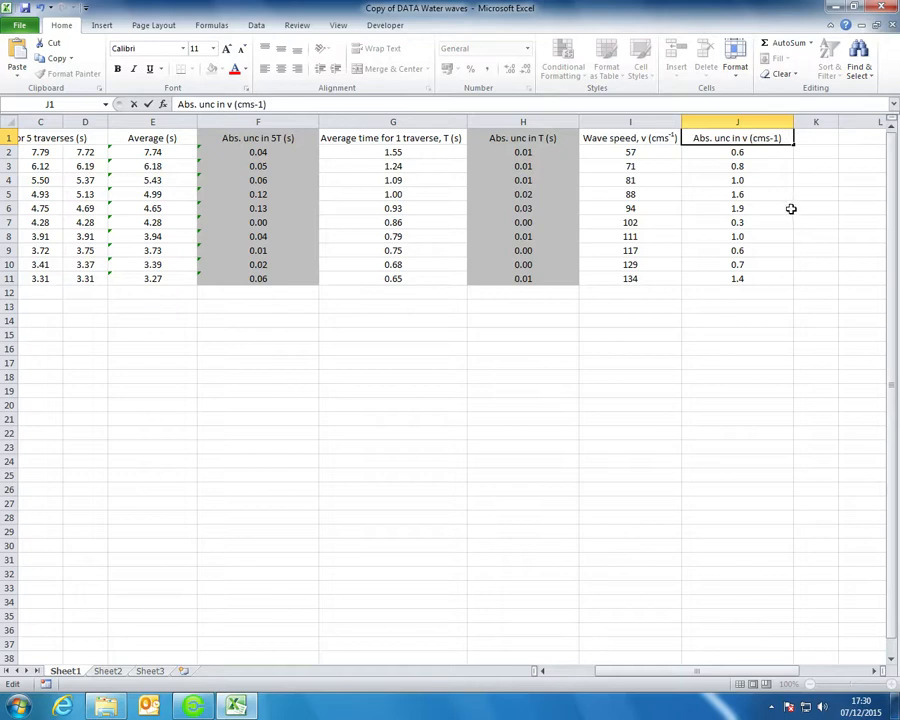
{"action": "key", "text": "Return"}
{"action": "double_click", "coordinate": [780, 137]}
{"action": "left_click_drag", "start_coordinate": [780, 138], "coordinate": [776, 138]}
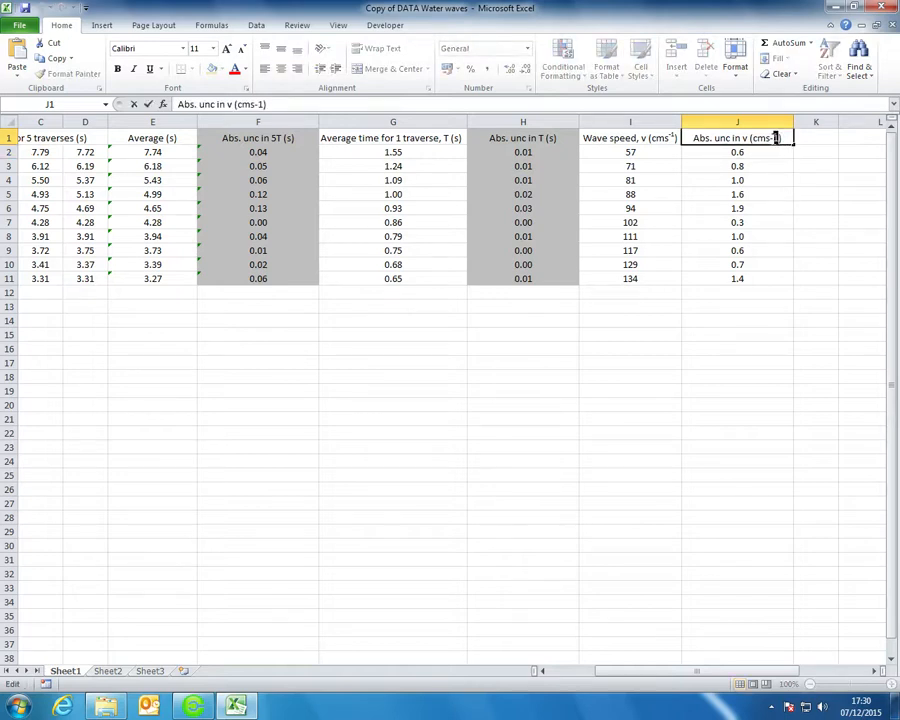
{"action": "left_click", "coordinate": [765, 154]}
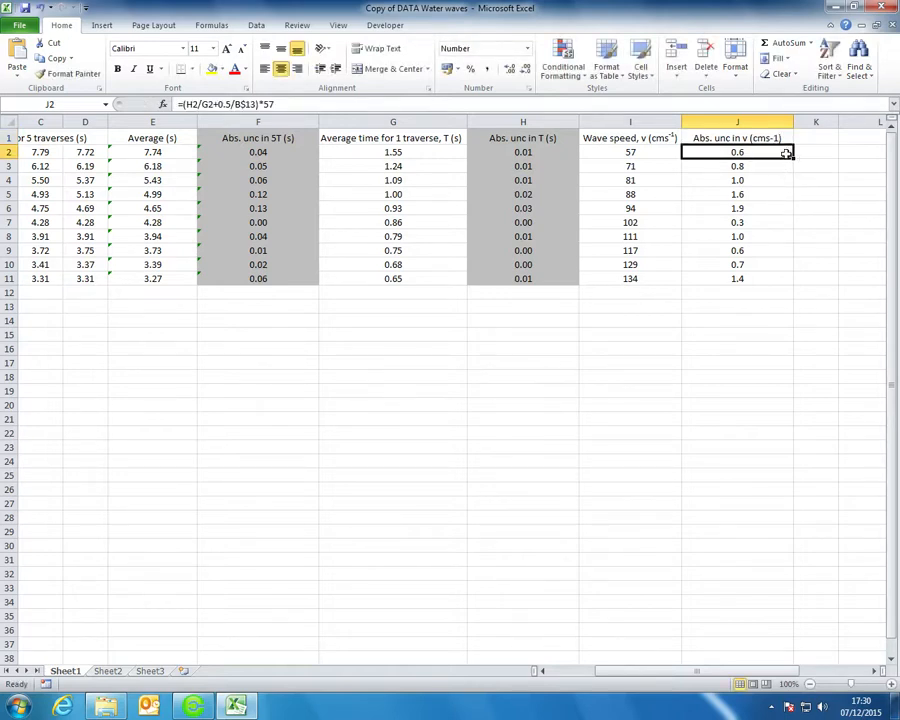
Step: Shade J1:J11 with a grey fill like the other uncertainty columns
{"action": "left_click_drag", "start_coordinate": [745, 137], "coordinate": [757, 280]}
{"action": "right_click", "coordinate": [757, 280]}
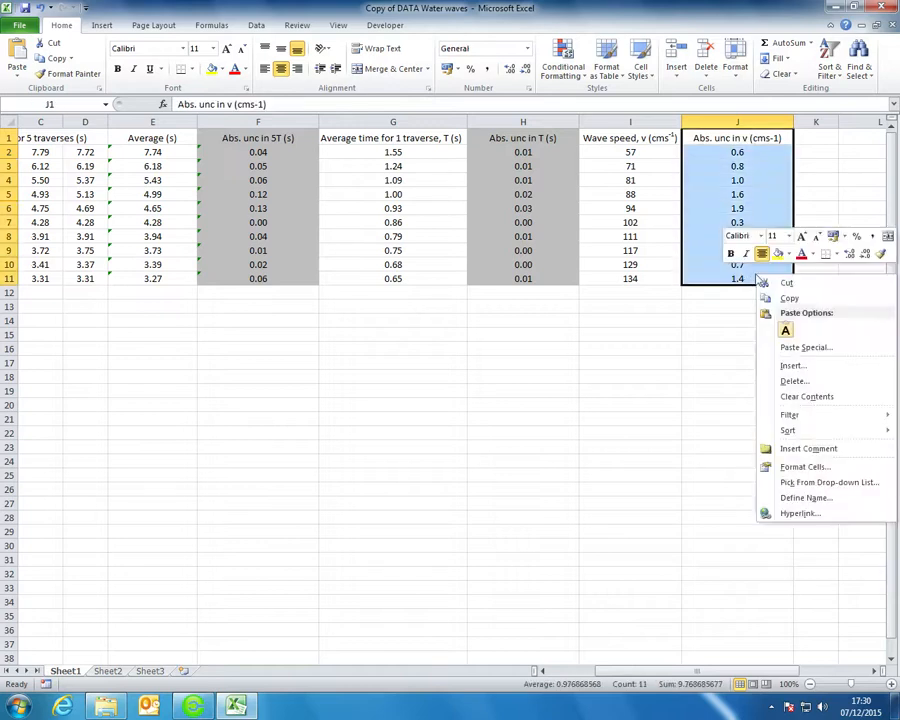
{"action": "left_click", "coordinate": [775, 465]}
{"action": "left_click", "coordinate": [722, 327]}
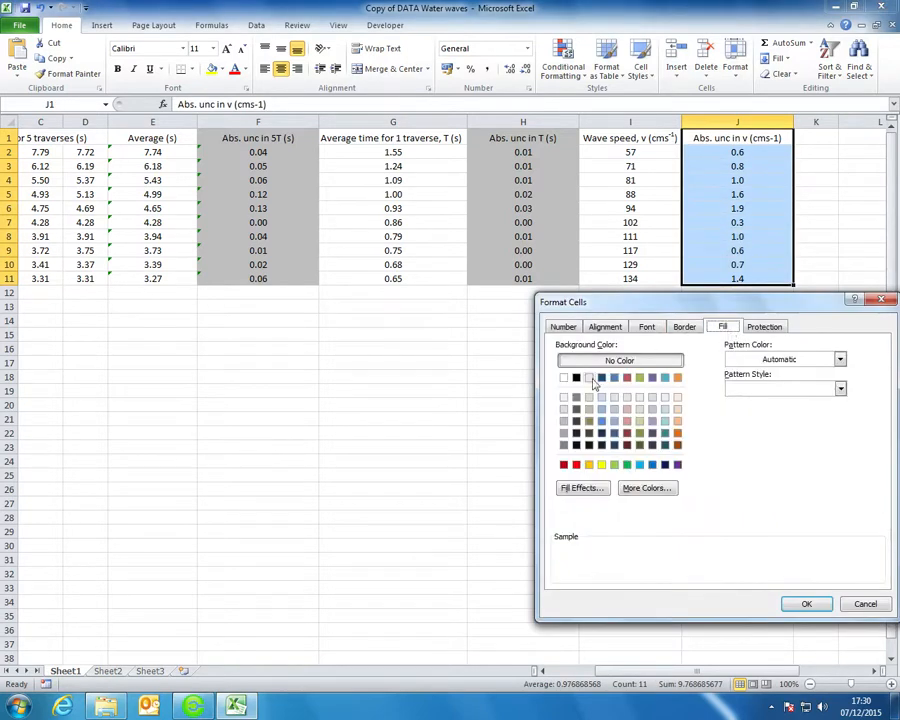
{"action": "left_click", "coordinate": [563, 434]}
{"action": "left_click", "coordinate": [806, 603]}
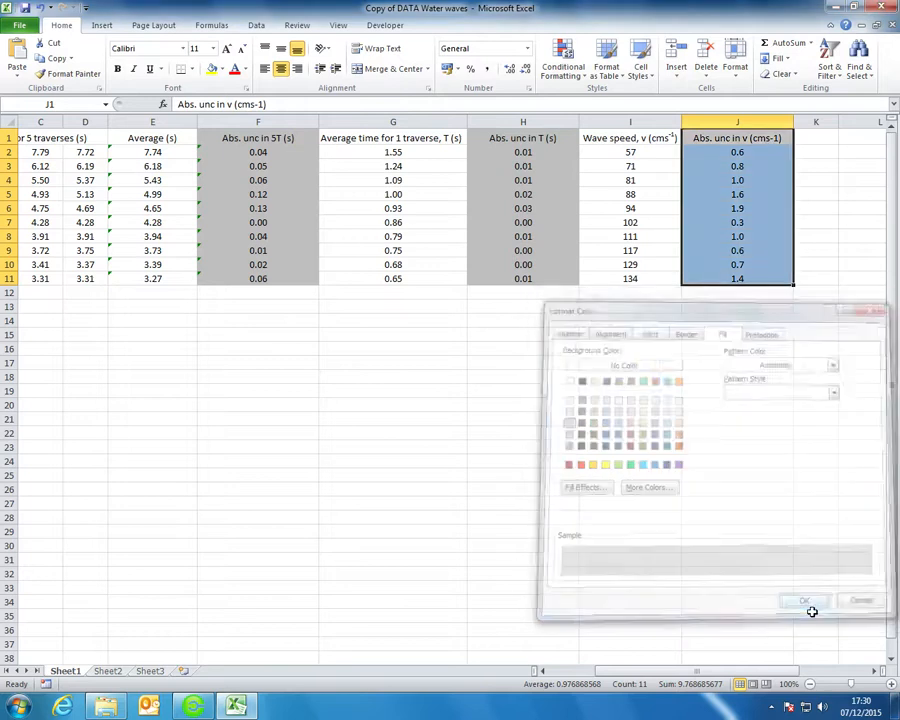
Step: Examine the wave speed data in I1:I11 and the depth data in A1:A11 across the completed table
{"action": "left_click_drag", "start_coordinate": [766, 678], "coordinate": [826, 672]}
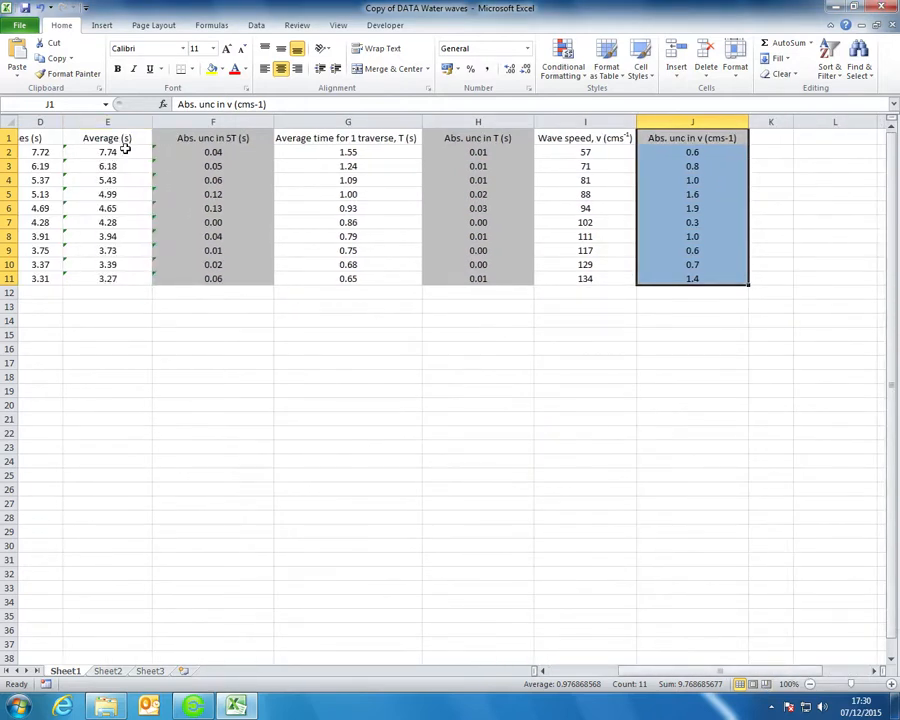
{"action": "left_click_drag", "start_coordinate": [584, 139], "coordinate": [590, 279]}
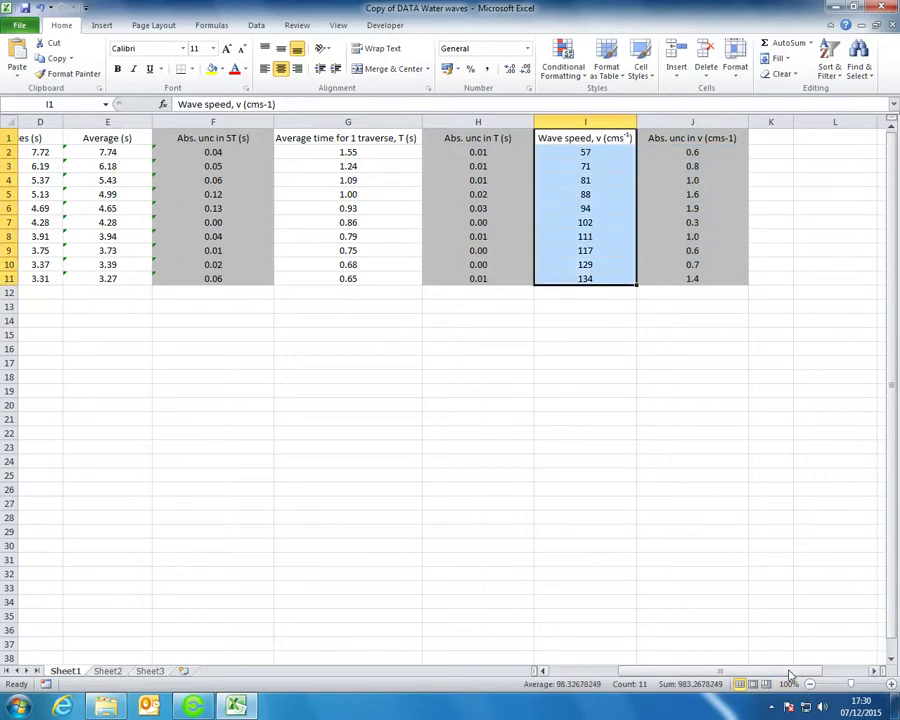
{"action": "scroll", "coordinate": [374, 474], "scroll_direction": "left", "scroll_amount": 3}
{"action": "left_click_drag", "start_coordinate": [80, 139], "coordinate": [72, 279]}
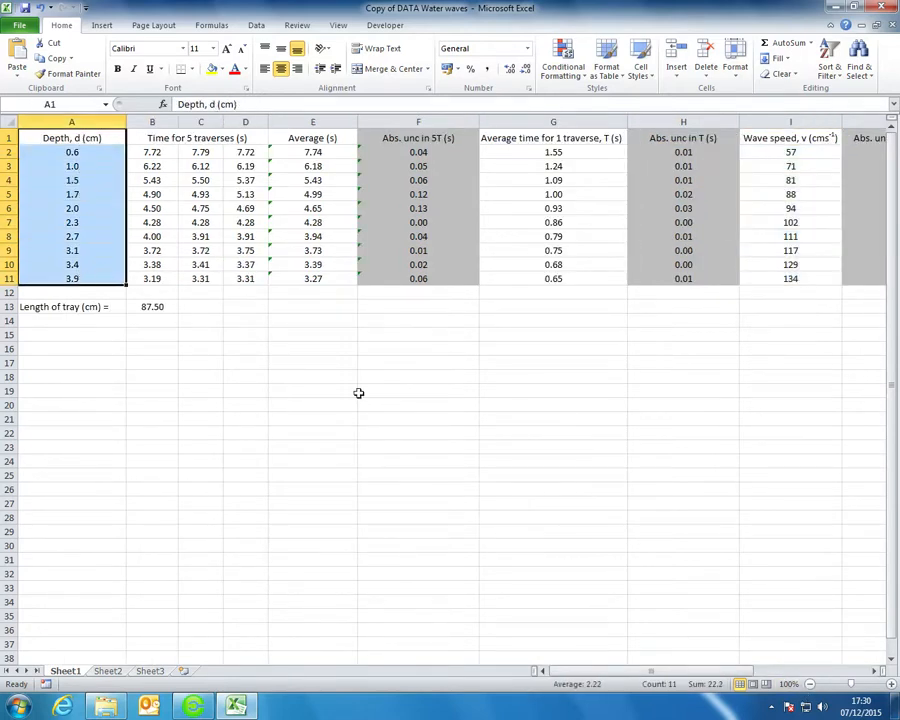
{"action": "left_click", "coordinate": [553, 447]}
{"action": "left_click_drag", "start_coordinate": [682, 671], "coordinate": [765, 670]}
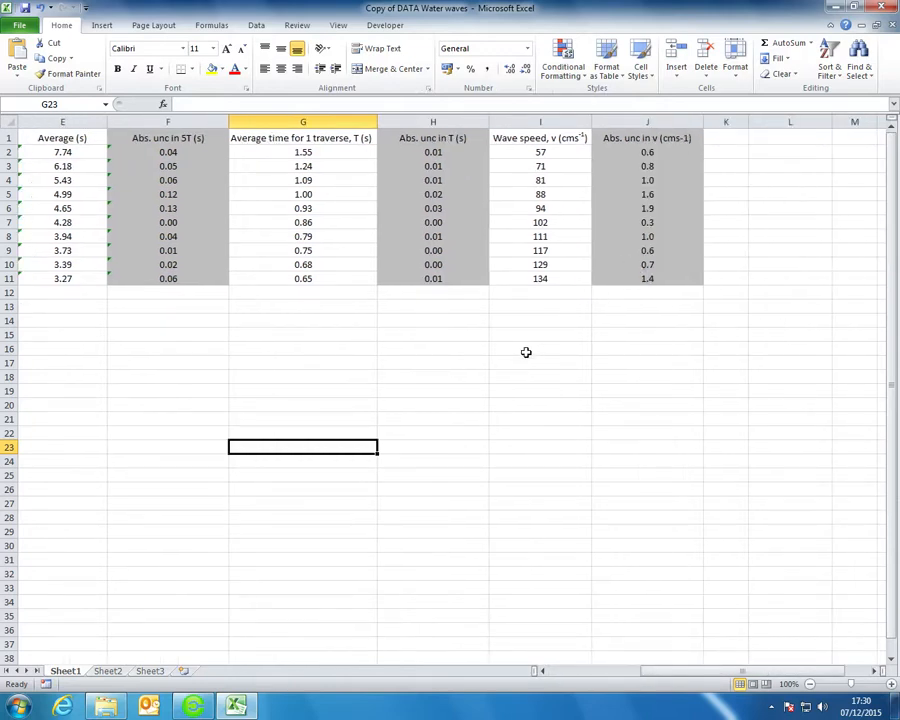
{"action": "left_click_drag", "start_coordinate": [757, 672], "coordinate": [577, 672]}
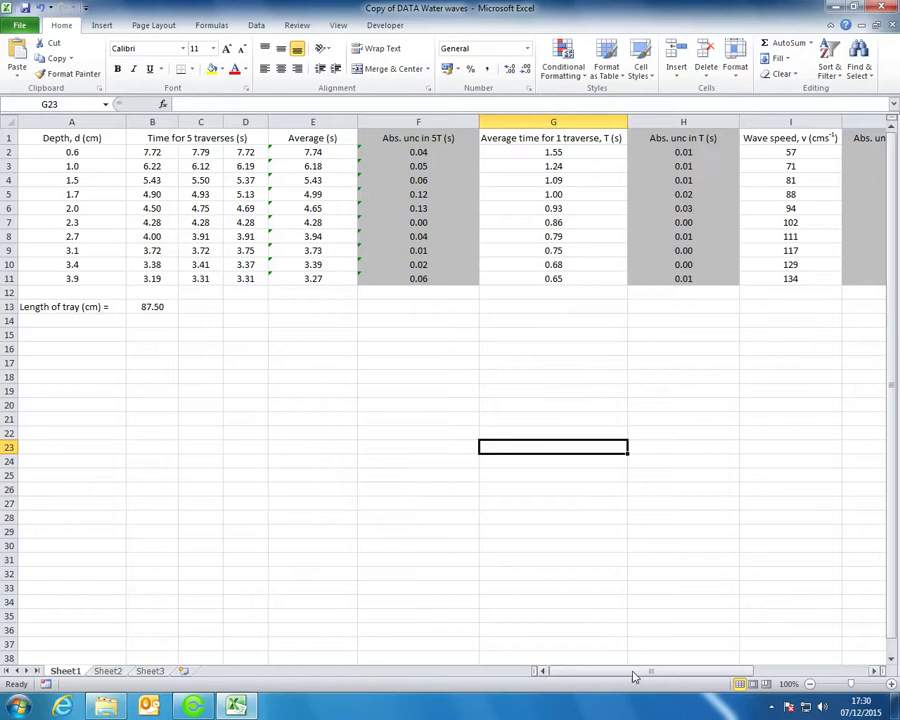
{"action": "left_click_drag", "start_coordinate": [96, 140], "coordinate": [100, 278]}
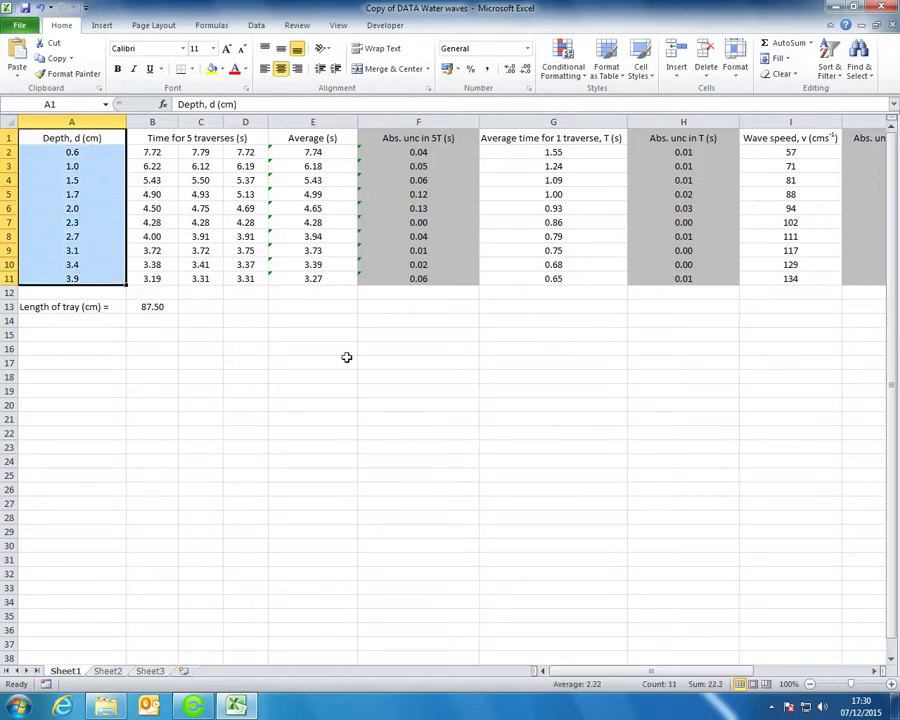
{"action": "left_click", "coordinate": [536, 364]}
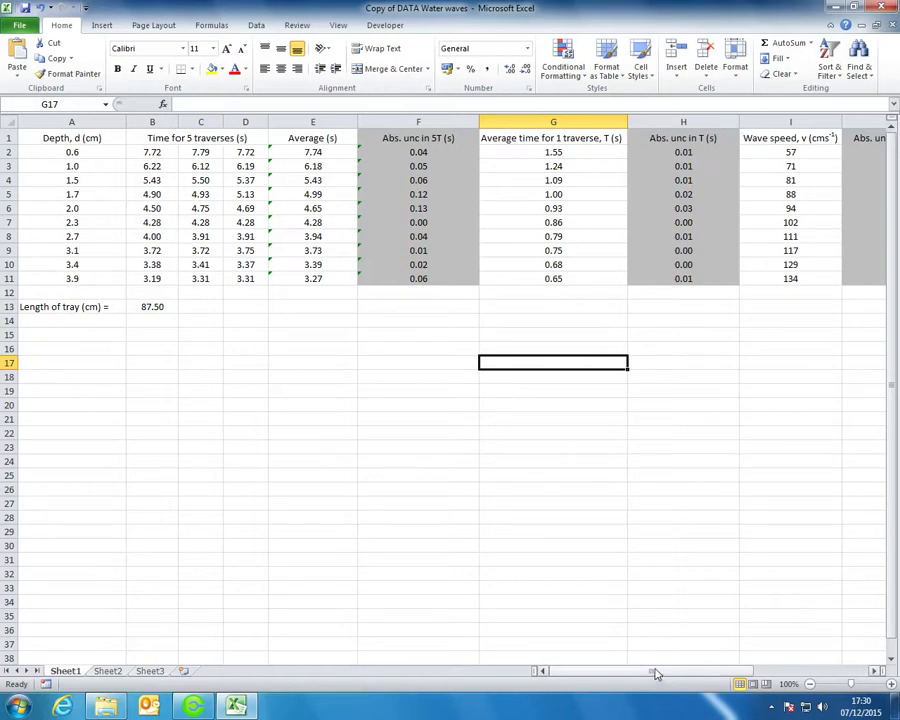
{"action": "left_click_drag", "start_coordinate": [658, 675], "coordinate": [666, 678]}
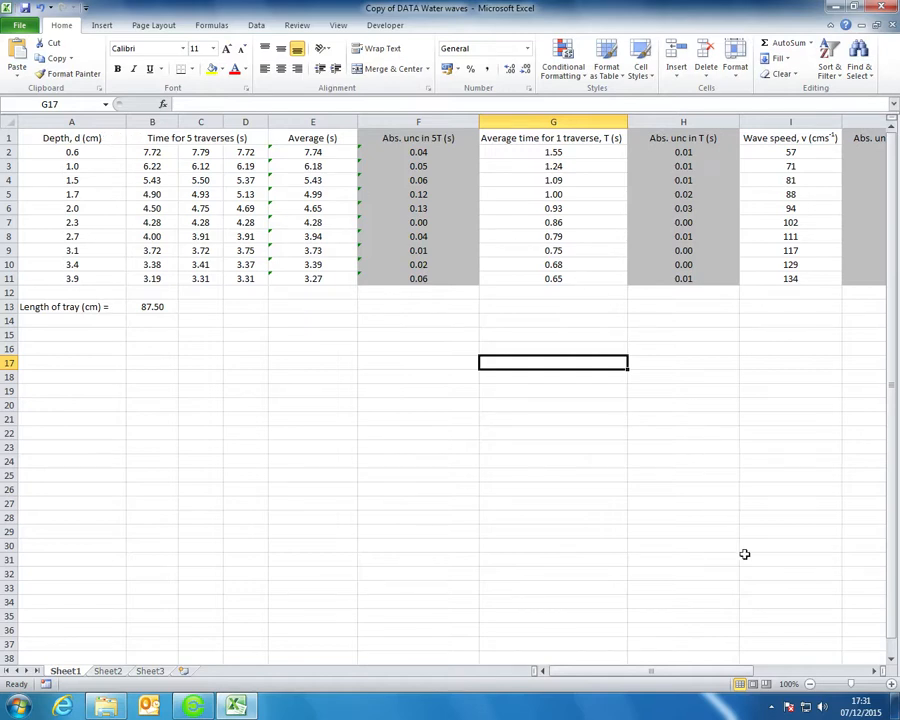
Step: Review the fill, border, font and number format settings of the empty cells from column K onward
{"action": "mouse_move", "coordinate": [717, 672]}
{"action": "left_mouse_down"}
{"action": "mouse_move", "coordinate": [767, 671]}
{"action": "mouse_move", "coordinate": [692, 674]}
{"action": "mouse_move", "coordinate": [730, 681]}
{"action": "left_mouse_up"}
{"action": "left_click_drag", "start_coordinate": [659, 121], "coordinate": [810, 277]}
{"action": "right_click", "coordinate": [624, 243]}
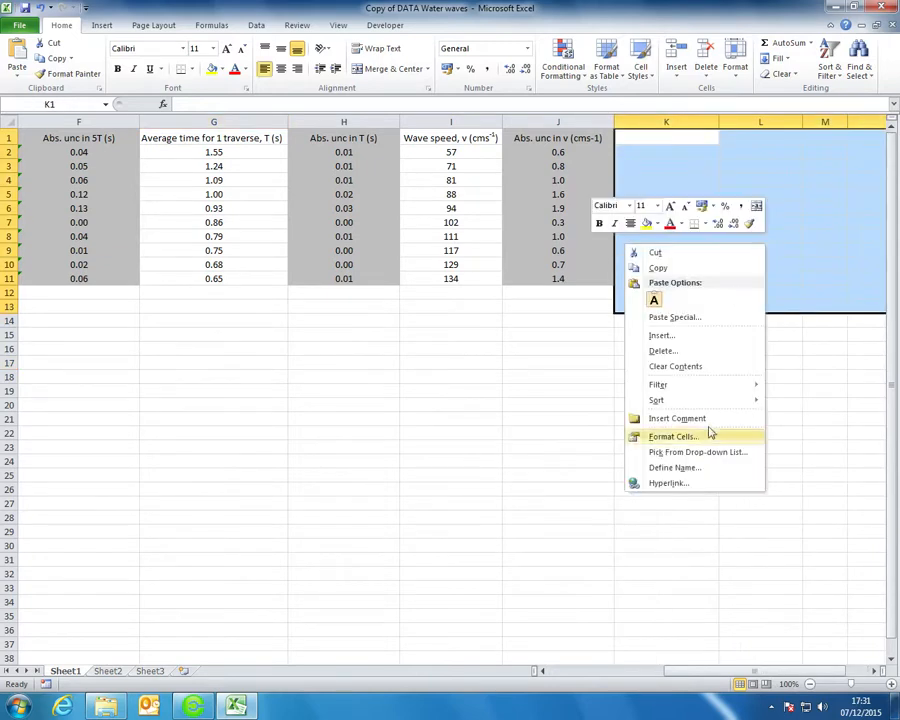
{"action": "left_click", "coordinate": [712, 439]}
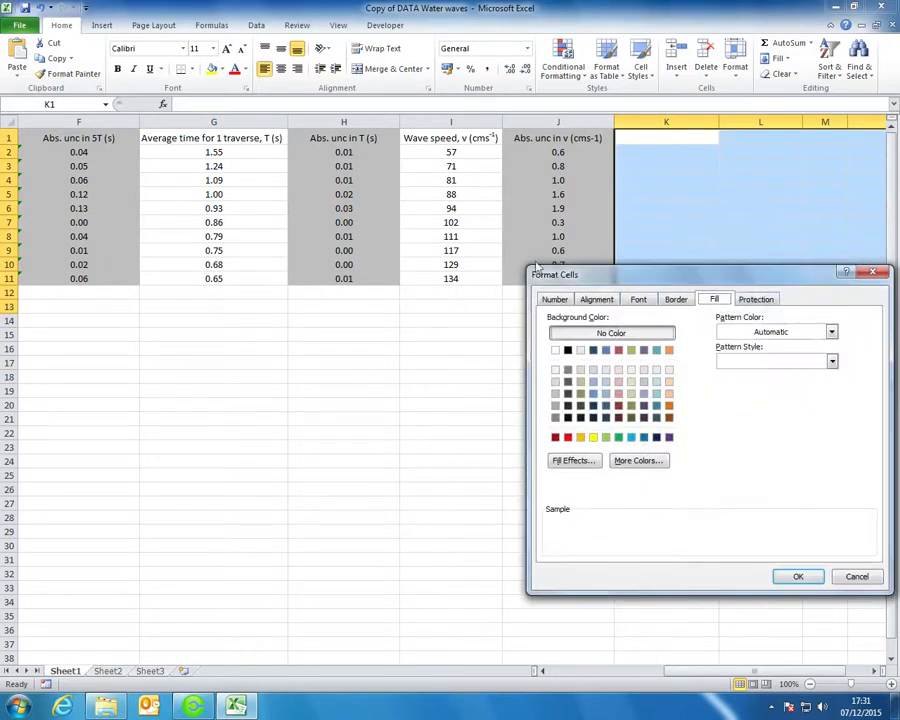
{"action": "left_click", "coordinate": [675, 300]}
{"action": "left_click", "coordinate": [636, 299]}
{"action": "left_click", "coordinate": [554, 300]}
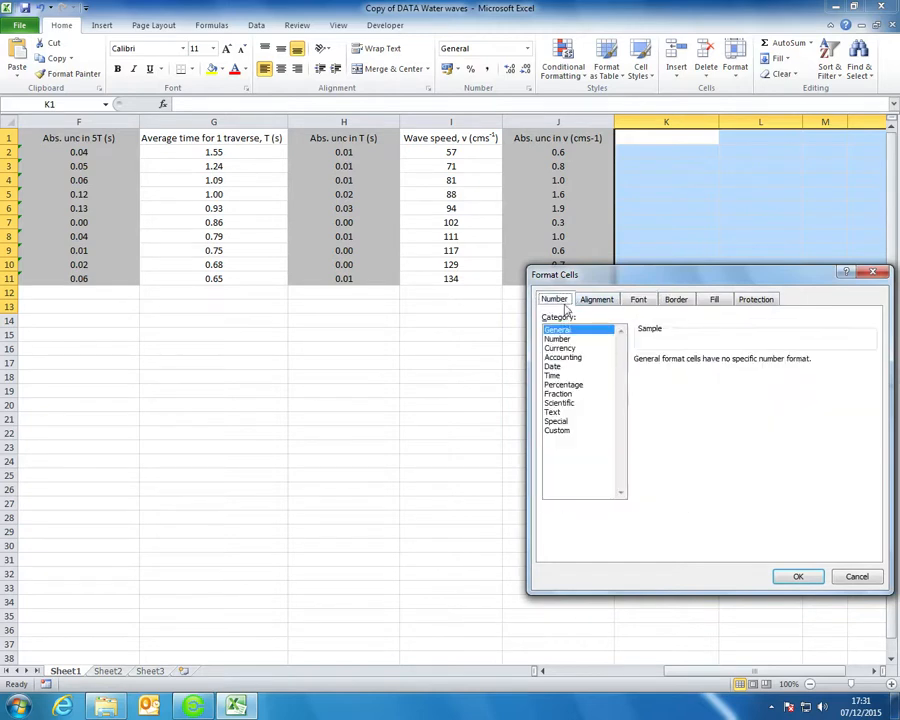
{"action": "left_click", "coordinate": [800, 571]}
Step: Enter the heading "log d" in K1
{"action": "left_click", "coordinate": [683, 165]}
{"action": "left_click", "coordinate": [674, 140]}
{"action": "type", "text": "lo"}
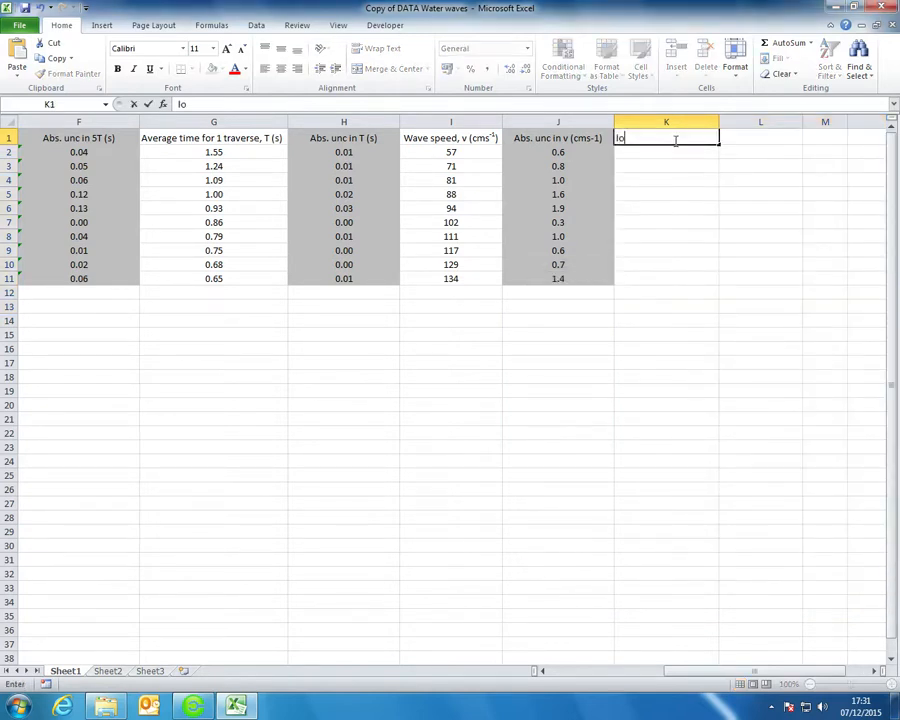
{"action": "type", "text": "g d"}
{"action": "key", "text": "Return"}
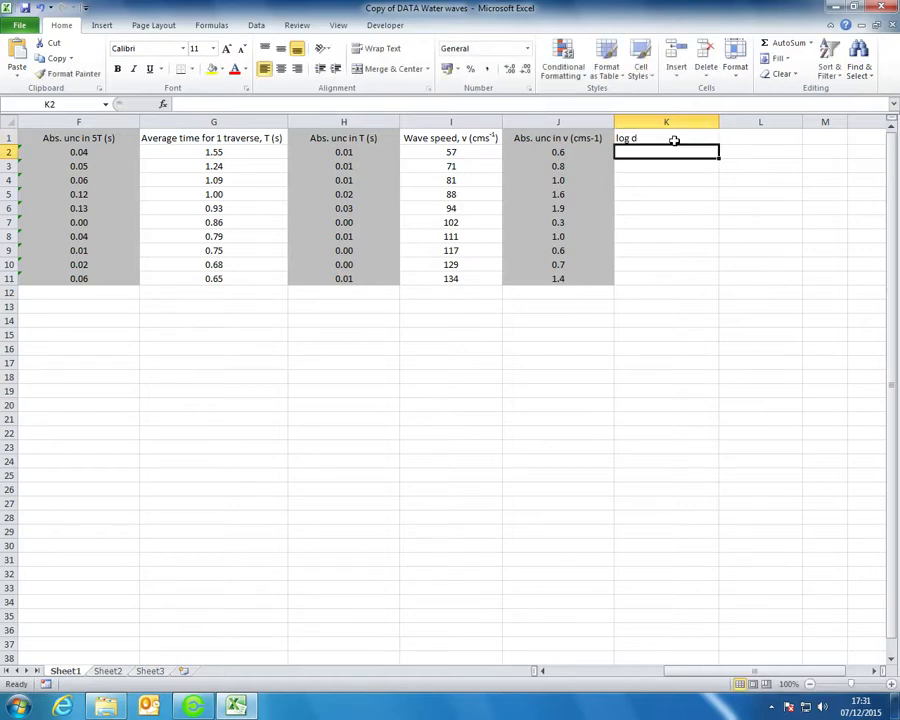
Step: Calculate the natural logarithm of the depth in K2 with =LN(A2) and fill the formula down to K11
{"action": "type", "text": "="}
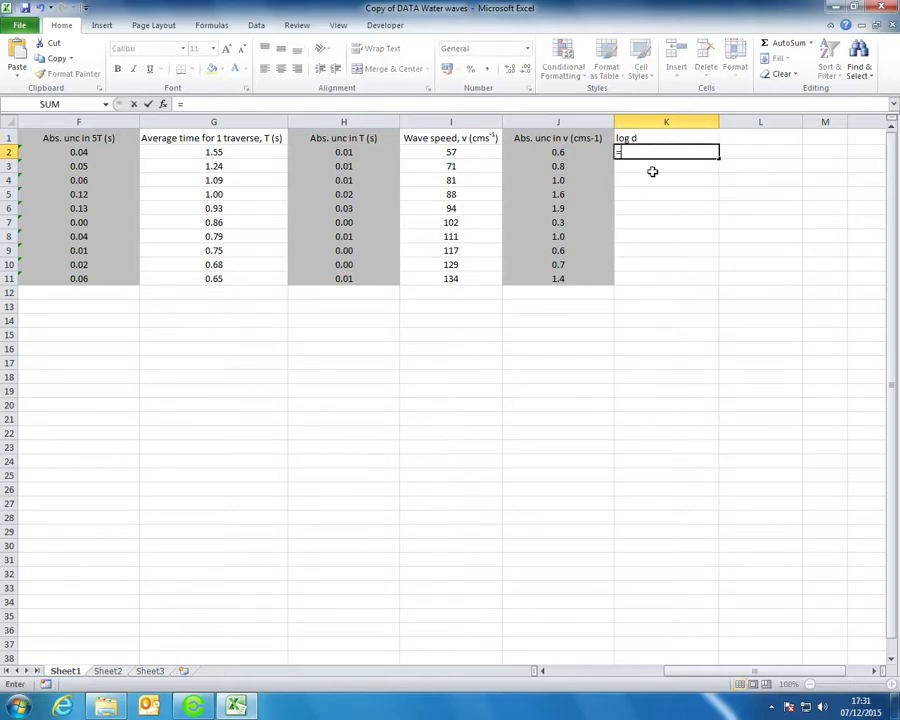
{"action": "type", "text": "ln*("}
{"action": "key", "text": "BackSpace"}
{"action": "key", "text": "BackSpace"}
{"action": "type", "text": "("}
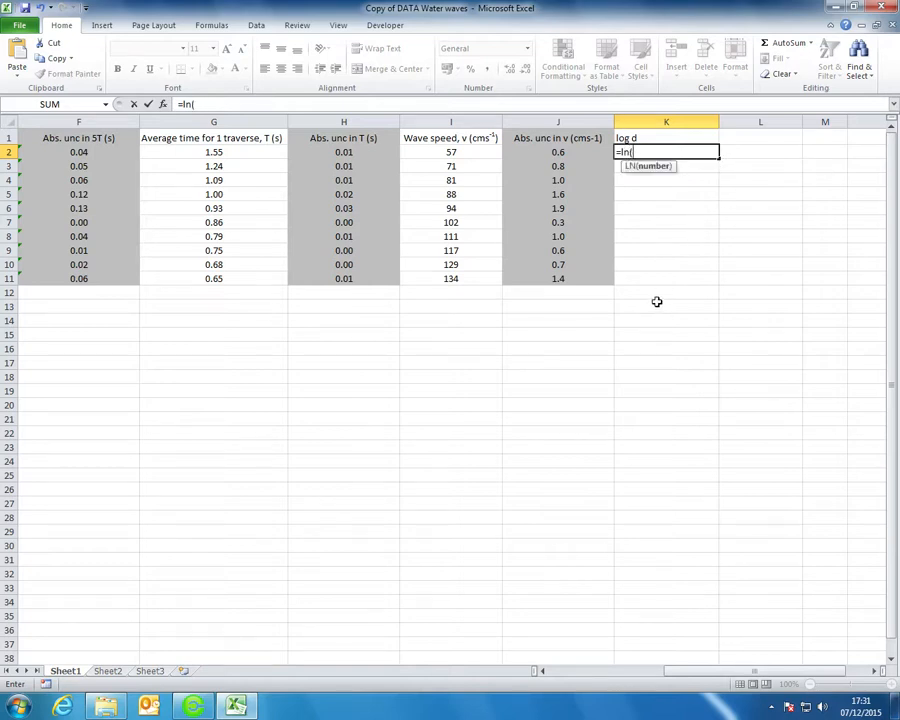
{"action": "scroll", "coordinate": [515, 470], "scroll_direction": "left", "scroll_amount": 5}
{"action": "left_click", "coordinate": [72, 152]}
{"action": "left_click_drag", "start_coordinate": [675, 670], "coordinate": [762, 668]}
{"action": "type", "text": ")"}
{"action": "key", "text": "Return"}
{"action": "left_click", "coordinate": [782, 150]}
{"action": "left_click_drag", "start_coordinate": [813, 159], "coordinate": [808, 284]}
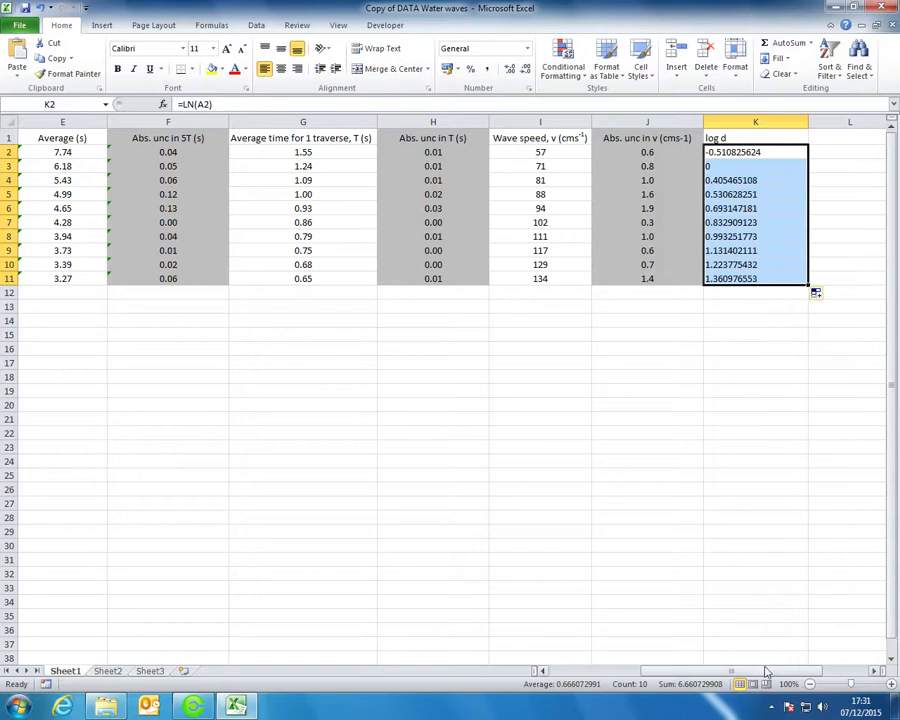
Step: Enter the heading "log v" in M1, leaving column L empty
{"action": "scroll", "coordinate": [740, 343], "scroll_direction": "right", "scroll_amount": 2}
{"action": "left_click", "coordinate": [703, 141]}
{"action": "type", "text": "log v"}
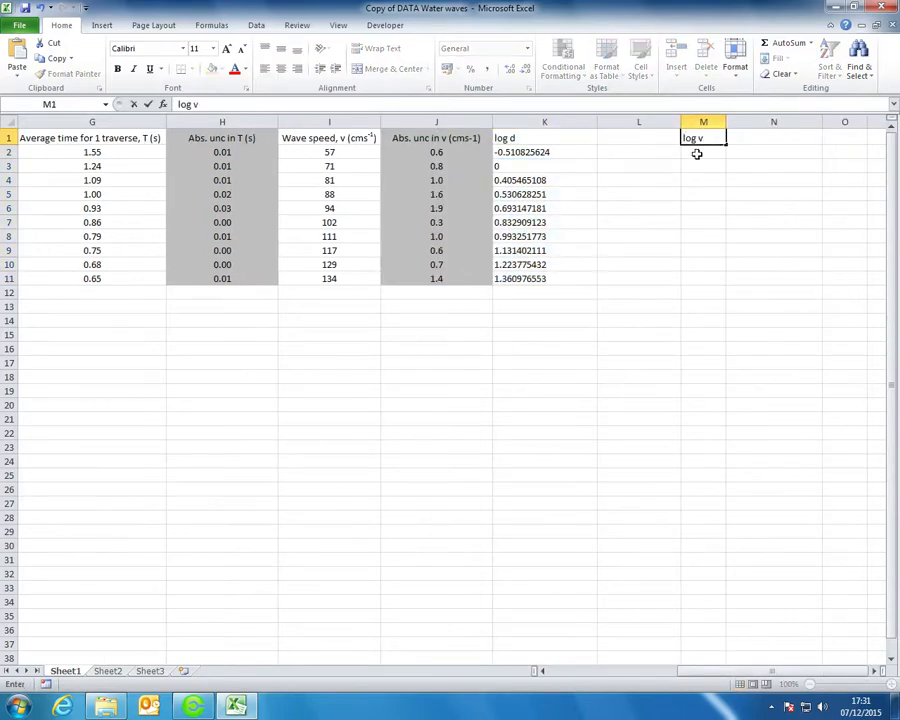
{"action": "key", "text": "Return"}
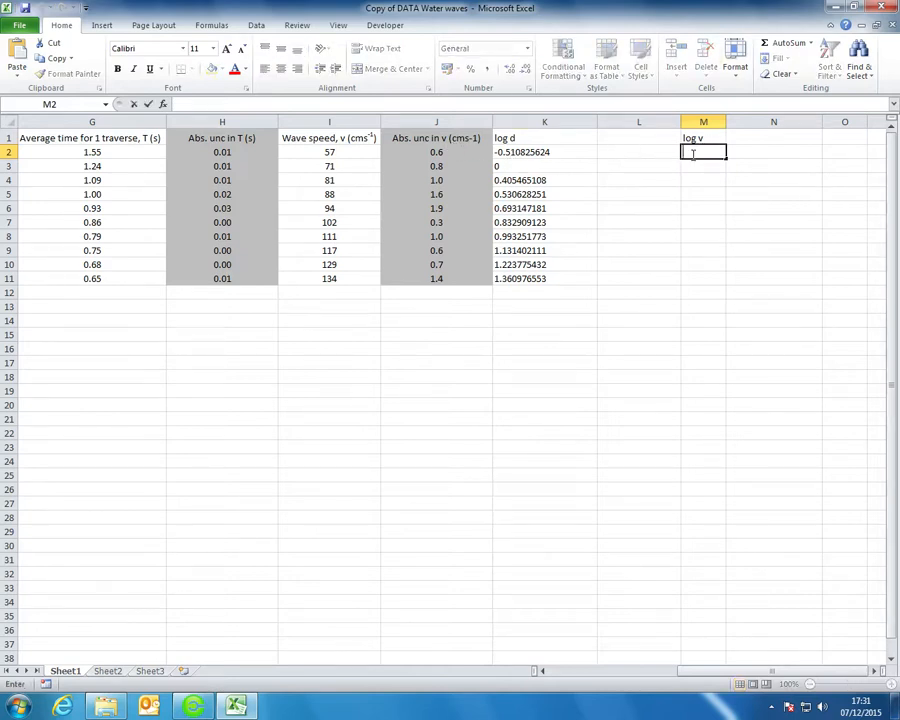
Step: Calculate the natural logarithm of the wave speed in M2 with =LN(I2) and fill the formula down to M11
{"action": "type", "text": "=ln("}
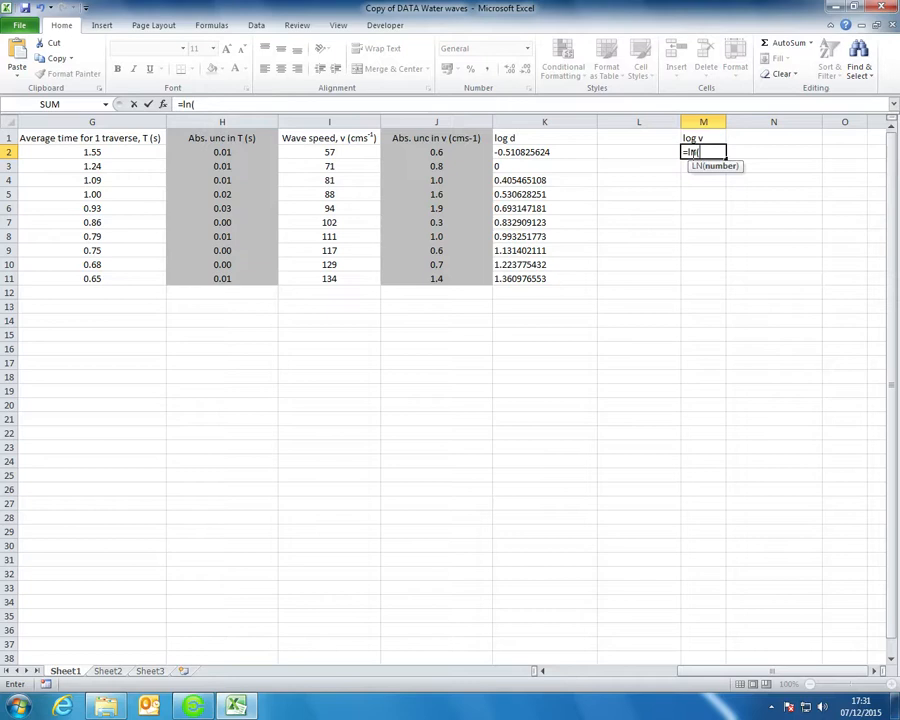
{"action": "left_click_drag", "start_coordinate": [353, 153], "coordinate": [356, 275]}
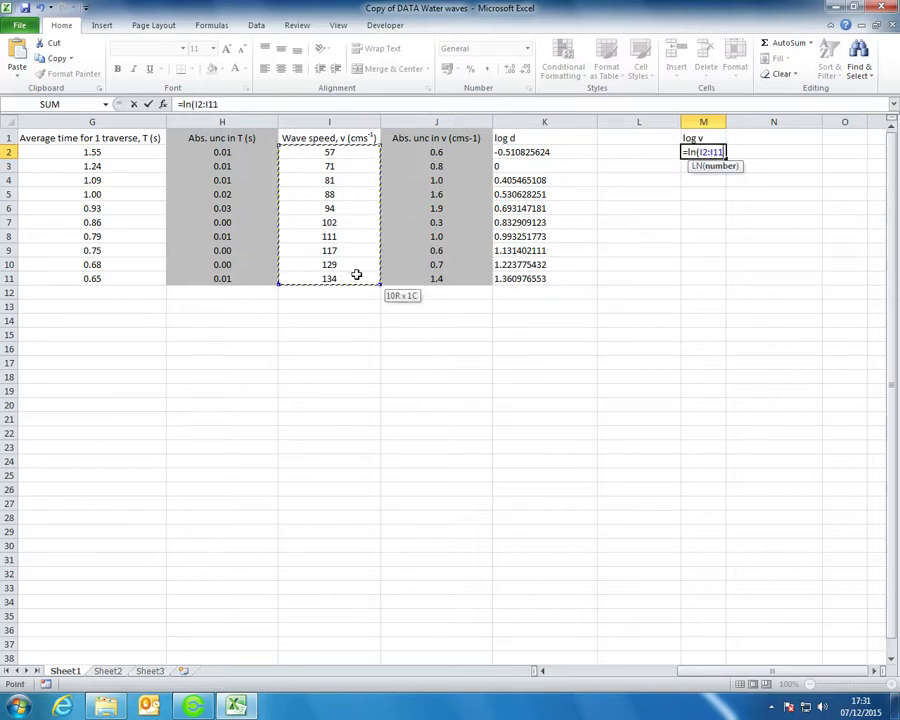
{"action": "type", "text": ")"}
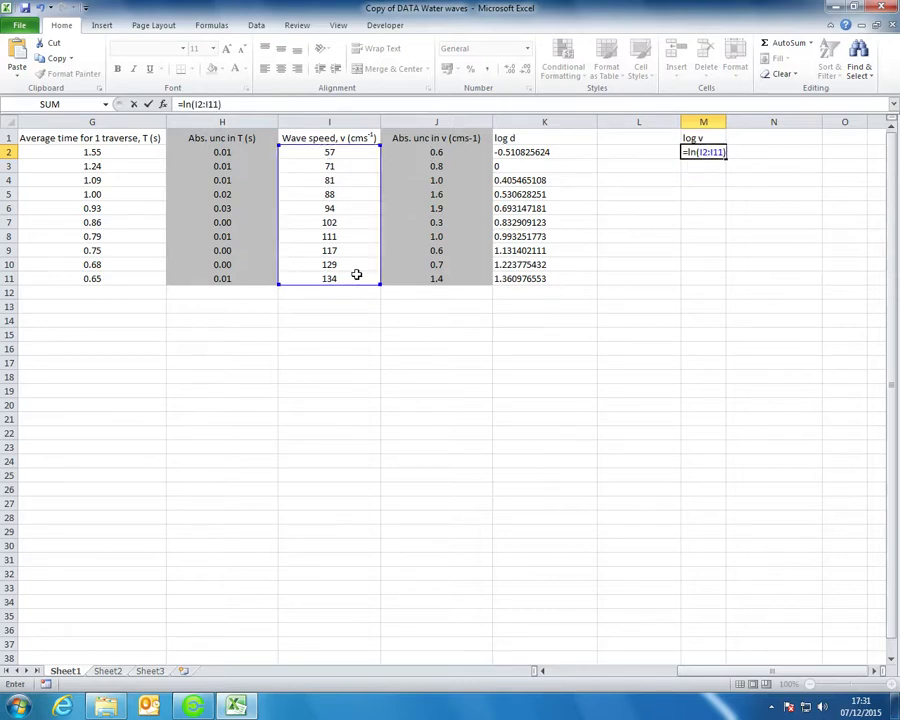
{"action": "key", "text": "BackSpace"}
{"action": "key", "text": "BackSpace"}
{"action": "key", "text": "BackSpace"}
{"action": "key", "text": "BackSpace"}
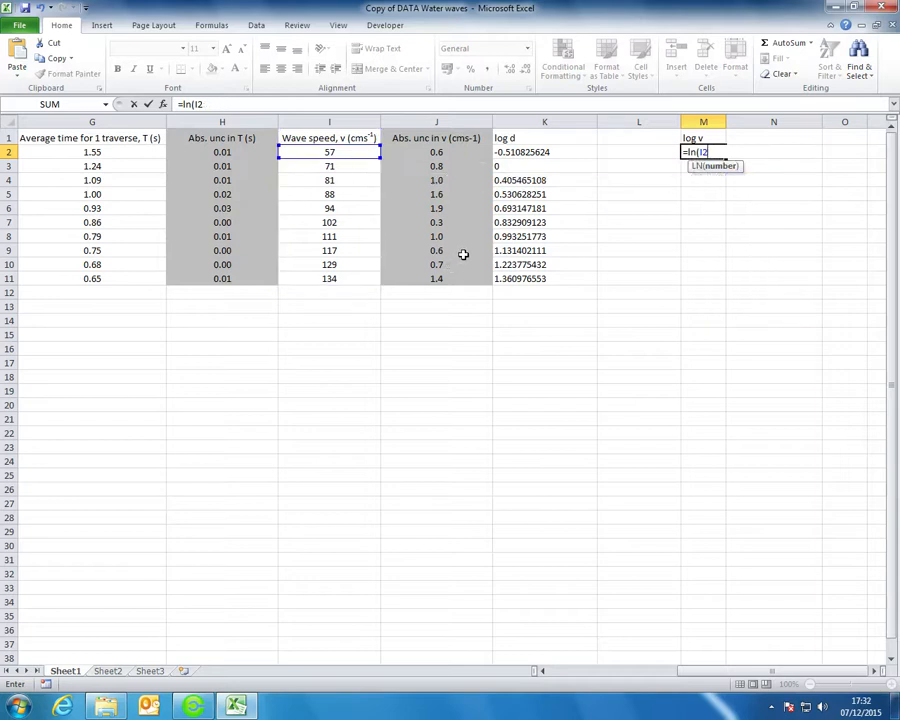
{"action": "type", "text": ")"}
{"action": "key", "text": "Return"}
{"action": "left_click", "coordinate": [705, 152]}
{"action": "left_click_drag", "start_coordinate": [725, 158], "coordinate": [700, 287]}
Step: Format the log d and log v values in columns K and M to one decimal place
{"action": "left_click_drag", "start_coordinate": [572, 277], "coordinate": [518, 139]}
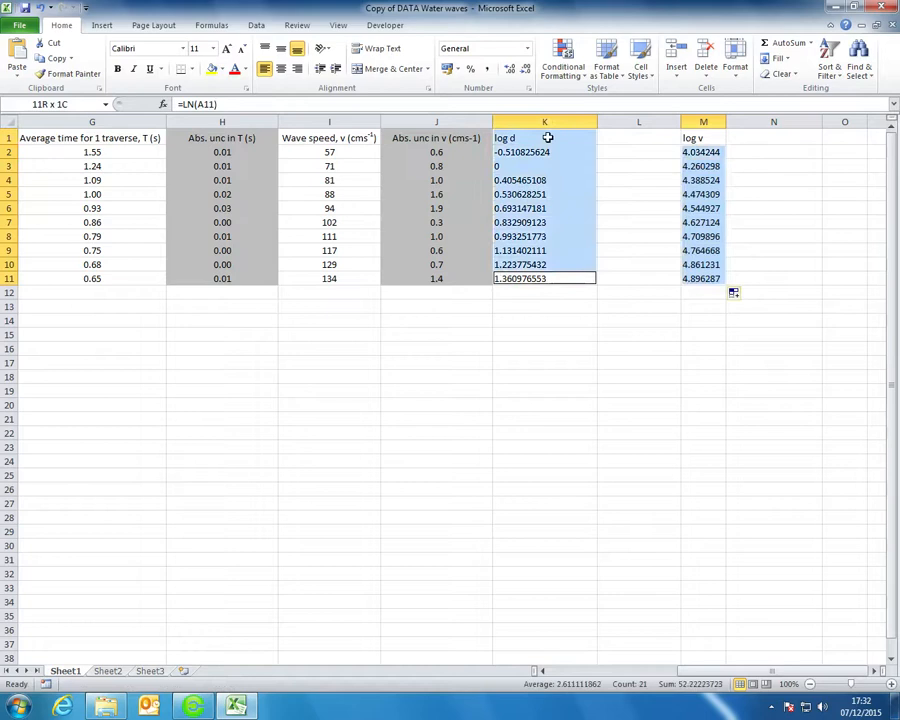
{"action": "left_click", "coordinate": [510, 71]}
{"action": "left_click", "coordinate": [510, 71]}
{"action": "left_click", "coordinate": [510, 71]}
{"action": "left_click", "coordinate": [522, 72]}
{"action": "left_click", "coordinate": [522, 72]}
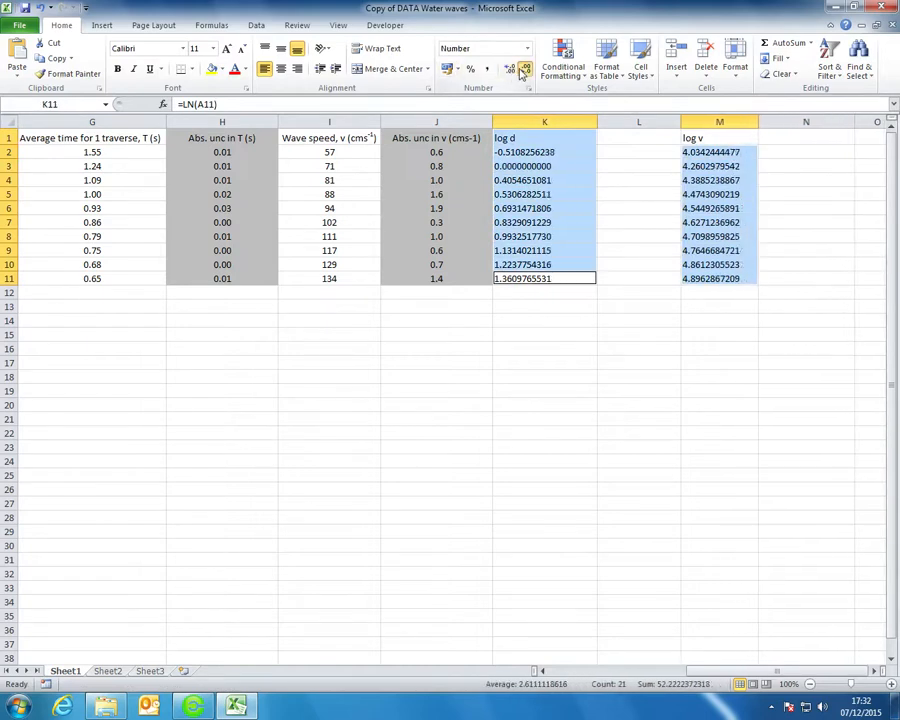
{"action": "left_click", "coordinate": [522, 72]}
{"action": "left_click", "coordinate": [522, 72]}
{"action": "left_click", "coordinate": [522, 72]}
{"action": "left_click", "coordinate": [522, 72]}
{"action": "left_click", "coordinate": [522, 72]}
{"action": "left_click", "coordinate": [522, 72]}
{"action": "left_click", "coordinate": [522, 72]}
{"action": "left_click", "coordinate": [522, 72]}
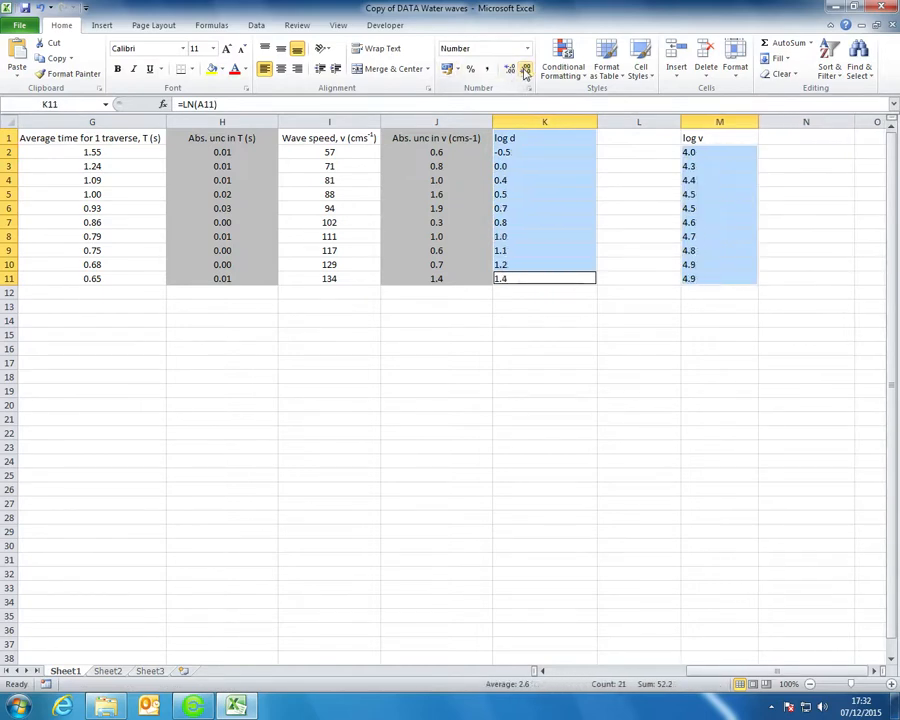
Step: Centre the contents of K1:M11
{"action": "left_click_drag", "start_coordinate": [712, 673], "coordinate": [650, 675]}
{"action": "left_click_drag", "start_coordinate": [573, 133], "coordinate": [700, 278]}
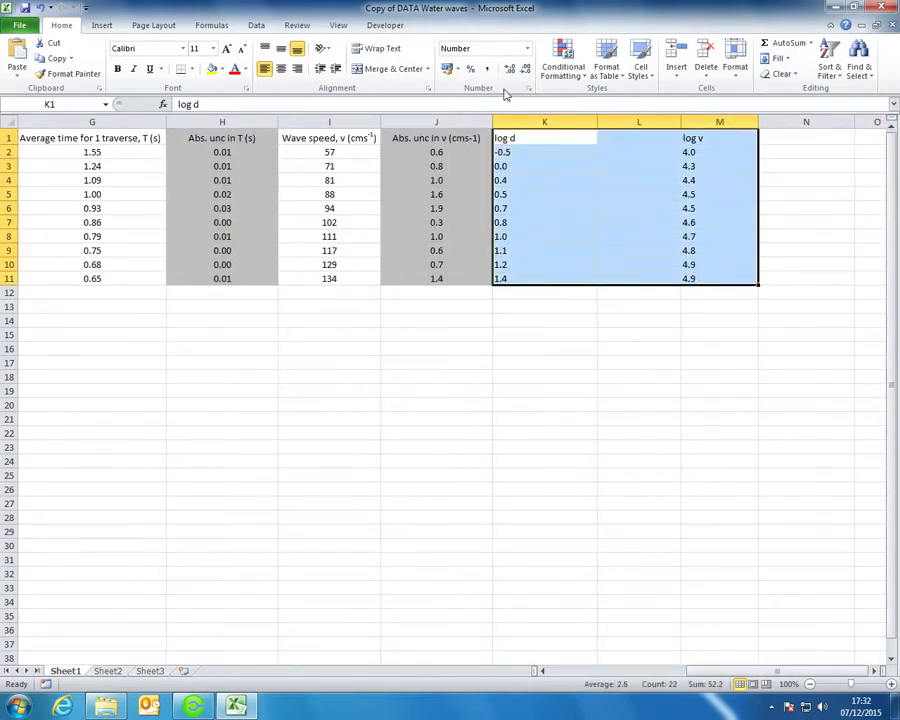
{"action": "left_click", "coordinate": [281, 68]}
Step: Try dividing the absolute uncertainty in v by the wave speed with =J2/I2 in L2:L11, and clear those cells
{"action": "left_click", "coordinate": [639, 135]}
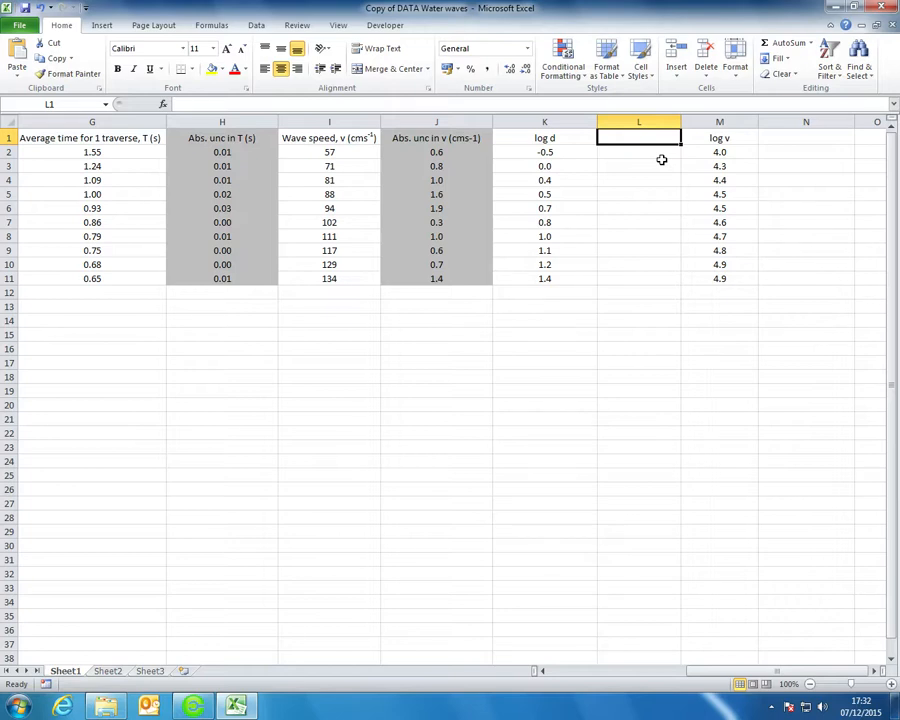
{"action": "left_click", "coordinate": [647, 153]}
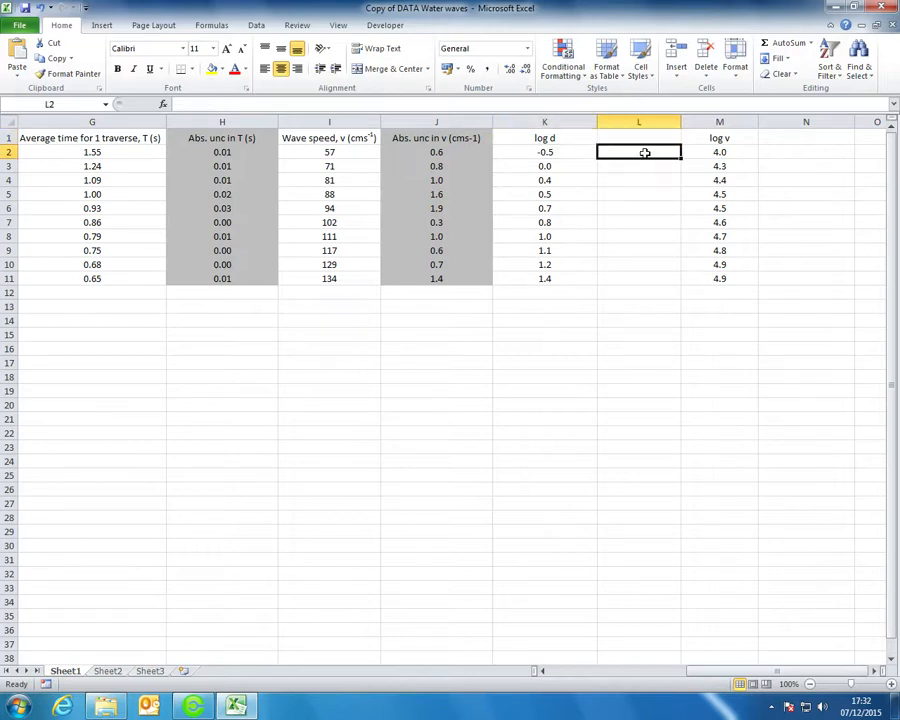
{"action": "type", "text": "="}
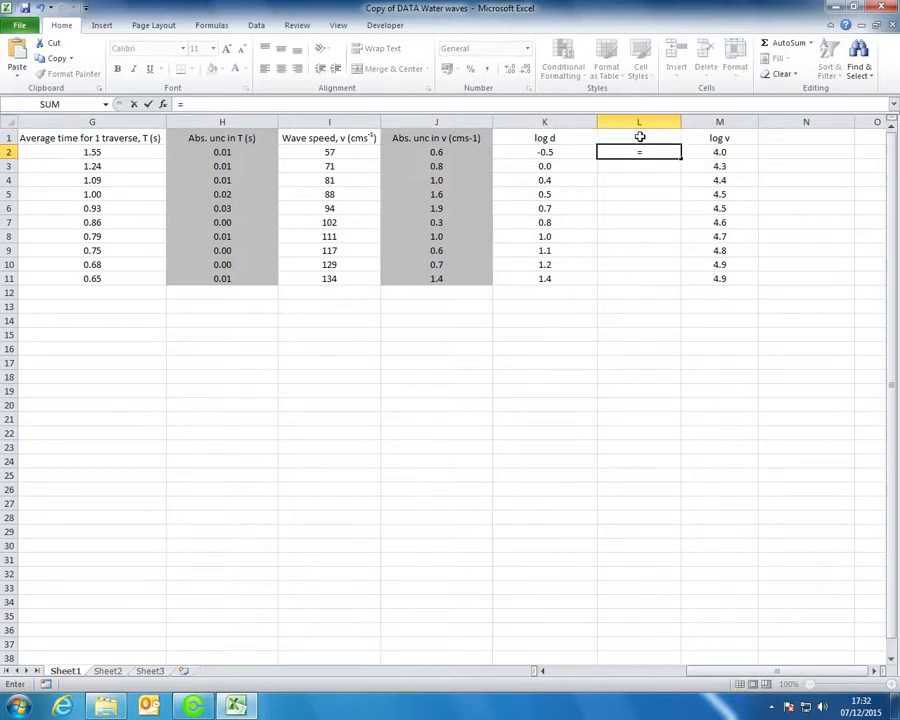
{"action": "left_click", "coordinate": [437, 151]}
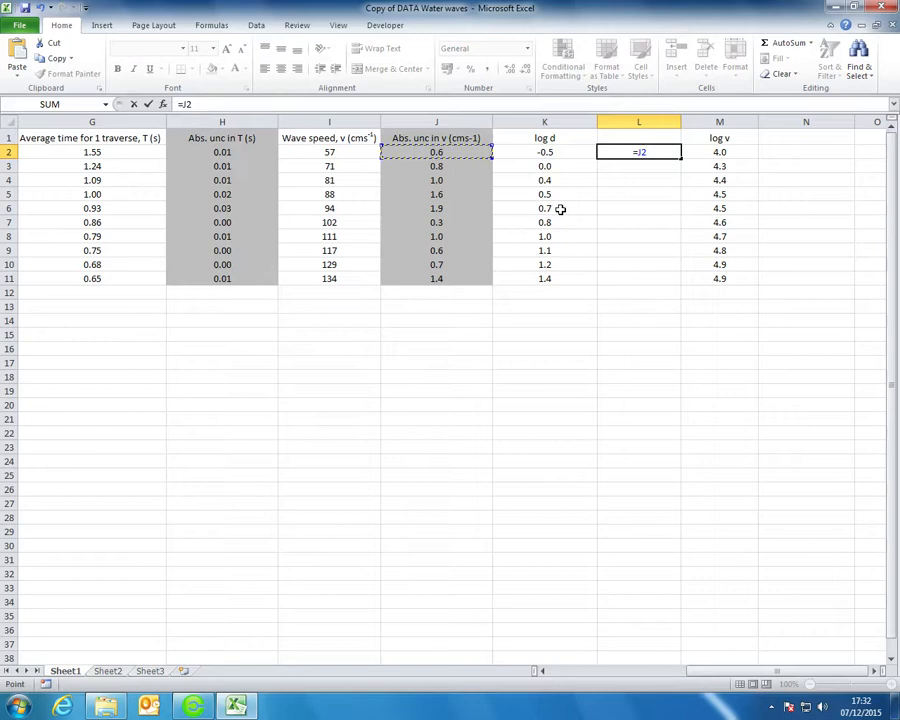
{"action": "type", "text": "/"}
{"action": "left_click", "coordinate": [346, 150]}
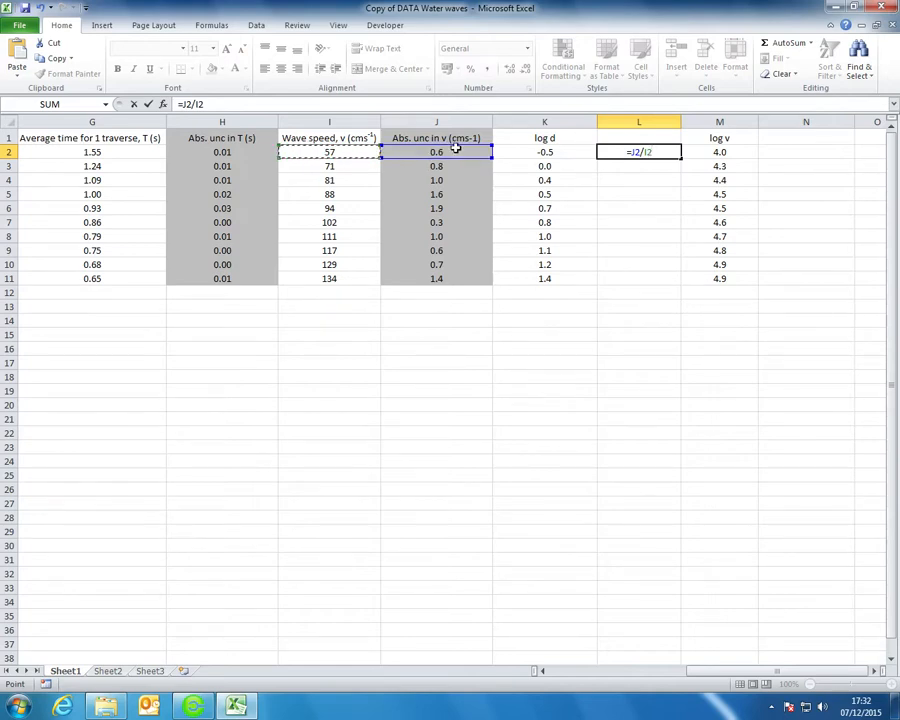
{"action": "key", "text": "Return"}
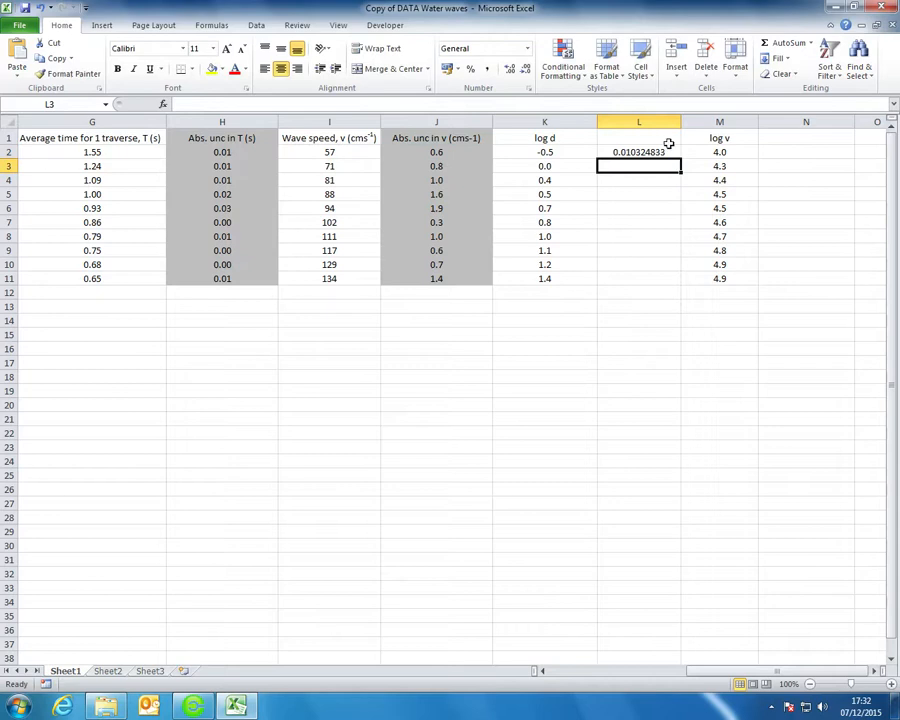
{"action": "left_click", "coordinate": [672, 150]}
{"action": "left_click_drag", "start_coordinate": [681, 158], "coordinate": [674, 278]}
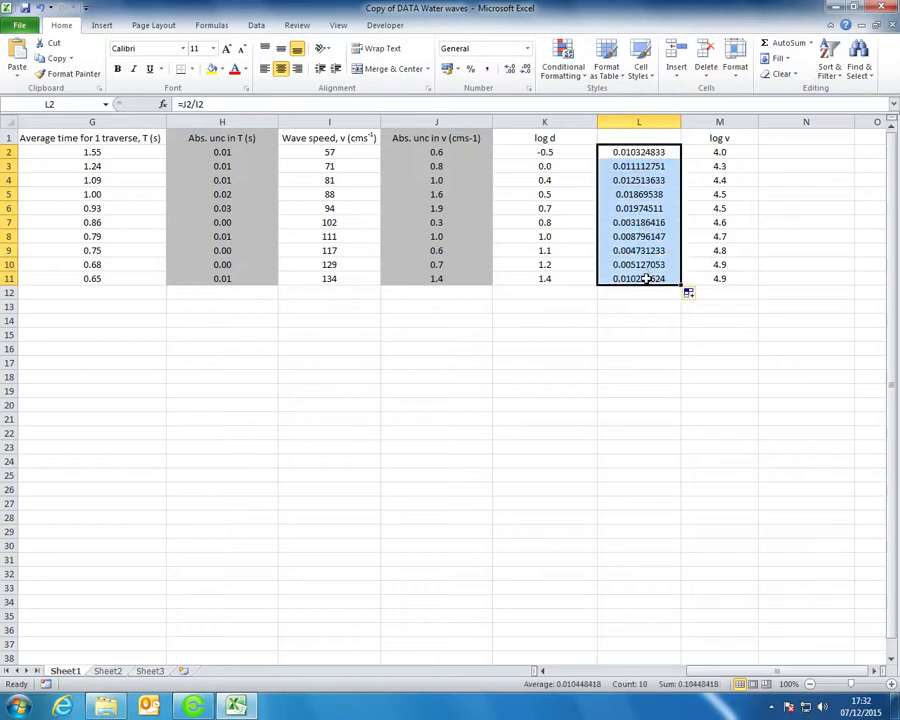
{"action": "key", "text": "Delete"}
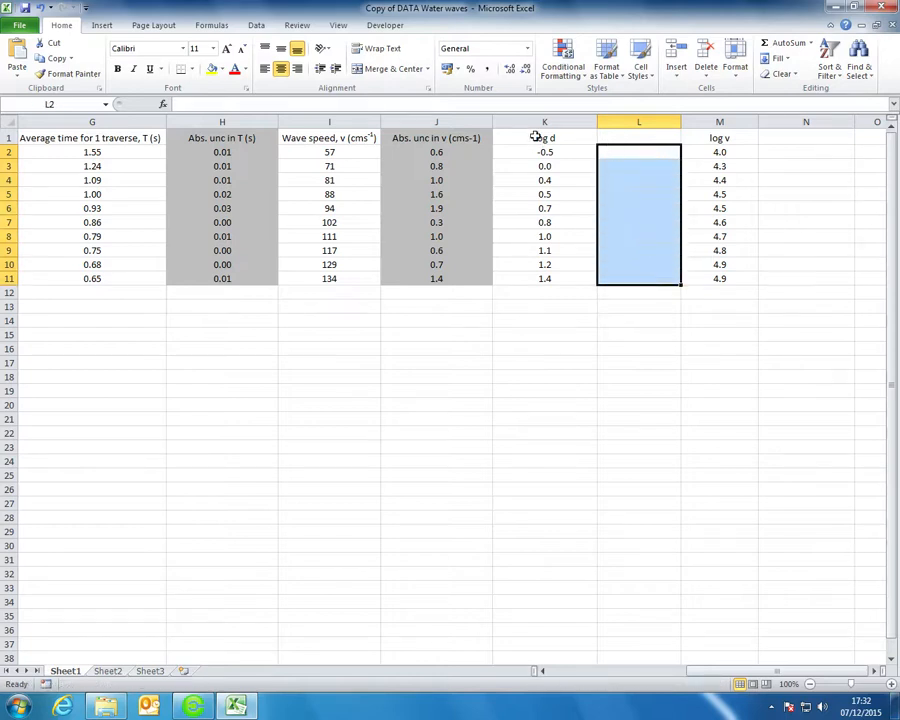
Step: Calculate the uncertainty in log d in L2 with =0.1/A2 and fill the formula down to L11
{"action": "left_click", "coordinate": [628, 152]}
{"action": "key", "text": "alt"}
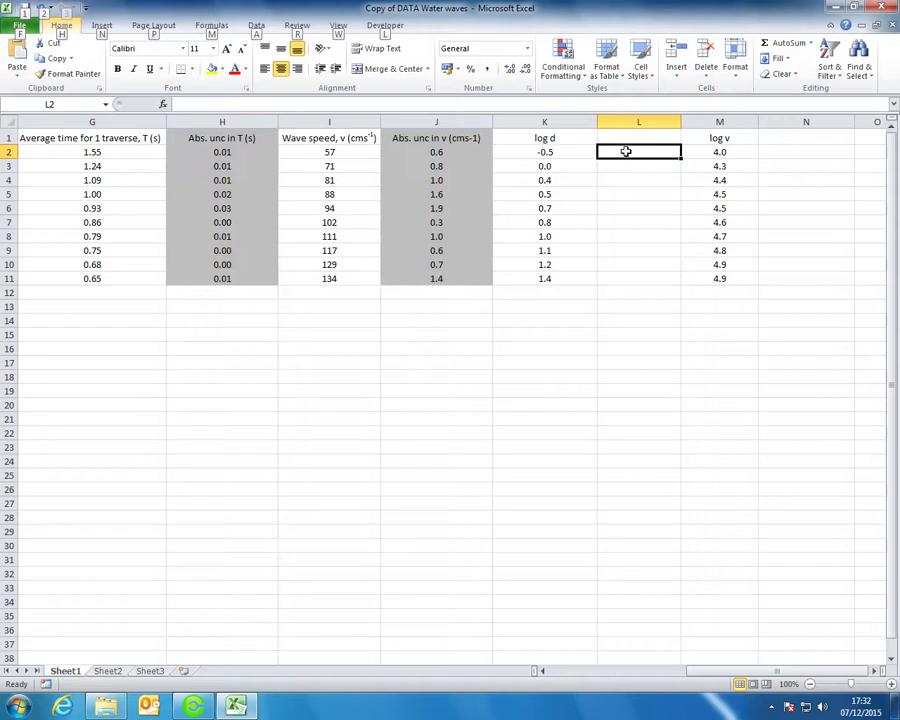
{"action": "key", "text": "alt"}
{"action": "type", "text": "="}
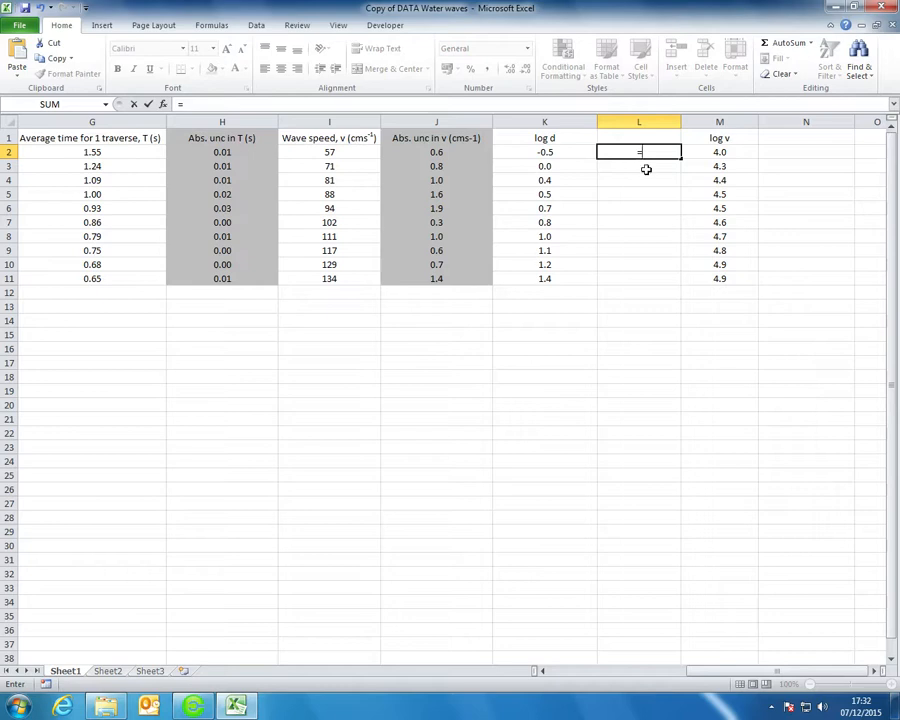
{"action": "left_click_drag", "start_coordinate": [690, 671], "coordinate": [640, 671]}
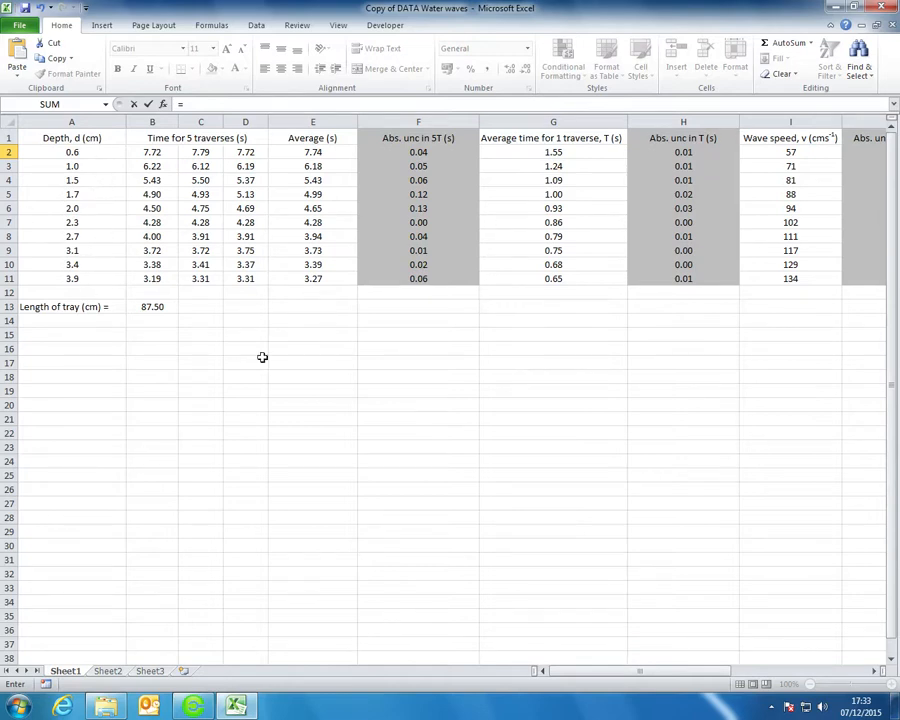
{"action": "left_click_drag", "start_coordinate": [622, 673], "coordinate": [790, 674]}
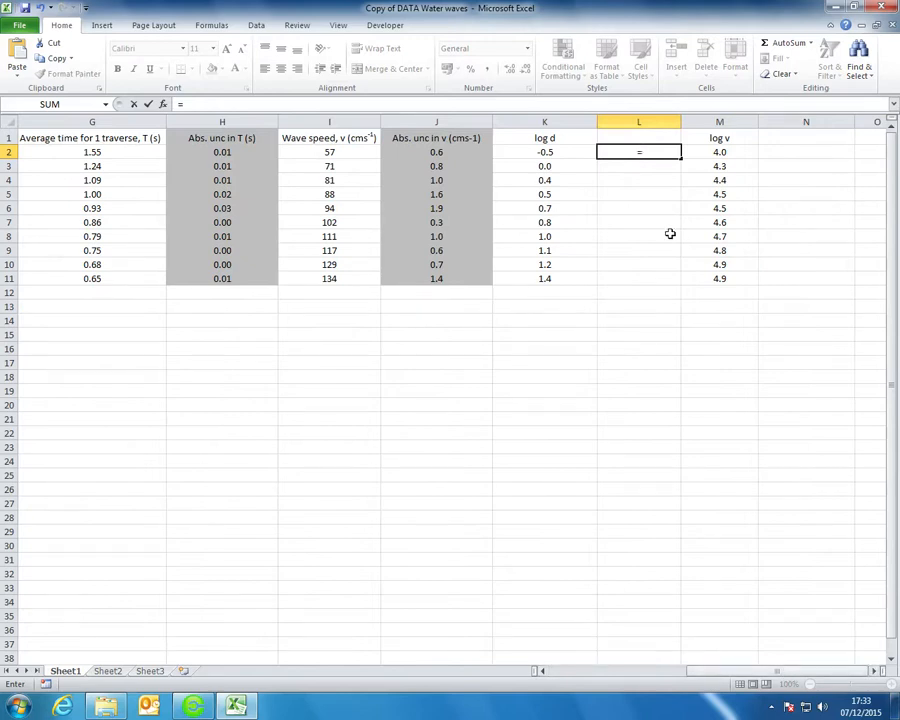
{"action": "type", "text": "0.1/"}
{"action": "left_click_drag", "start_coordinate": [820, 690], "coordinate": [776, 670]}
{"action": "left_click", "coordinate": [82, 152]}
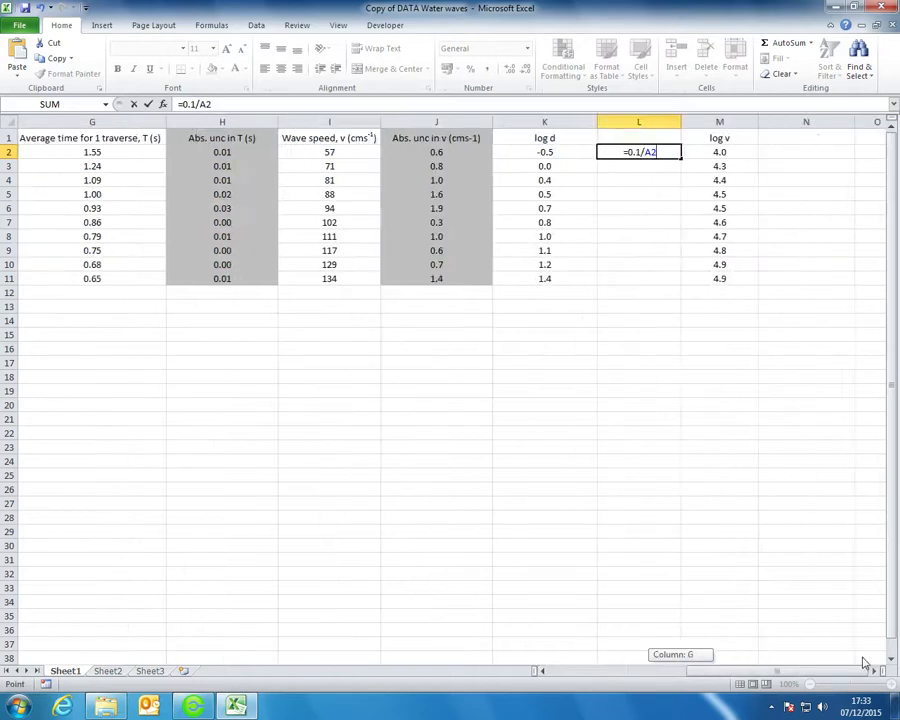
{"action": "key", "text": "Return"}
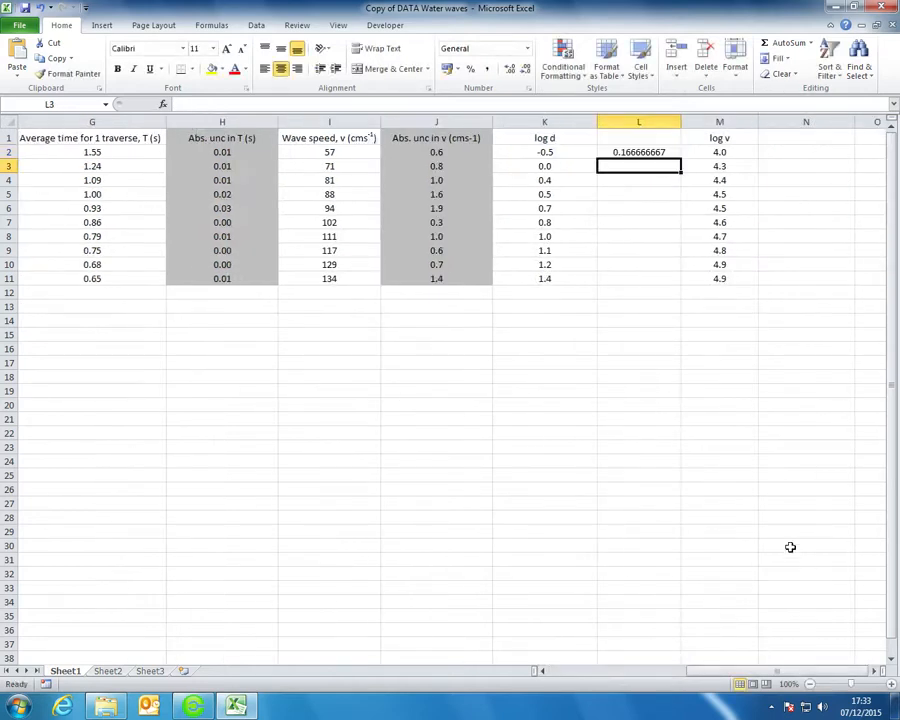
{"action": "left_click", "coordinate": [668, 153]}
{"action": "left_click_drag", "start_coordinate": [681, 158], "coordinate": [682, 281]}
Step: Enter the headings "abs. unc in log d" in L1 and "abs. unc. In log v" in N1
{"action": "left_click", "coordinate": [650, 137]}
{"action": "type", "text": "abs. unc in log d"}
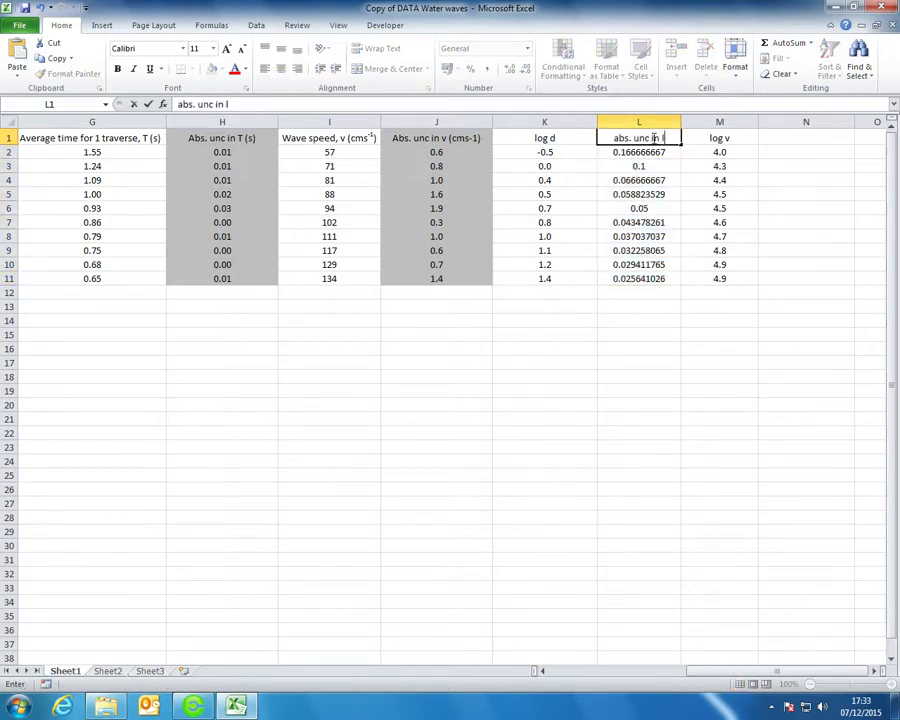
{"action": "left_click", "coordinate": [779, 136]}
{"action": "type", "text": "abs. unc. In log v"}
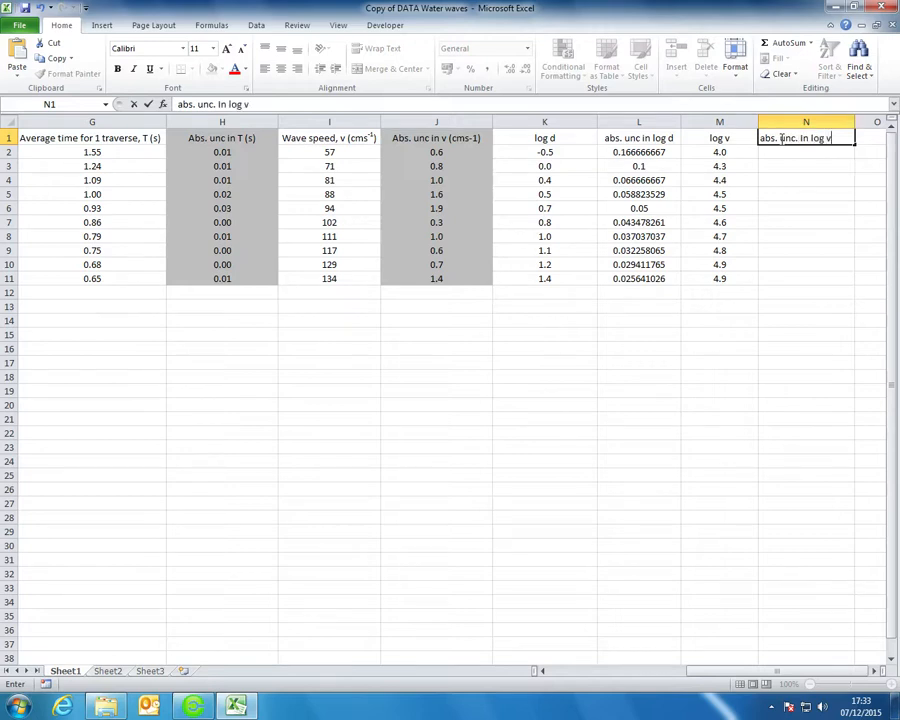
Step: Calculate the uncertainty in log v in N2 with =J2/I2 and fill the formula down to N11
{"action": "left_click", "coordinate": [794, 150]}
{"action": "type", "text": "="}
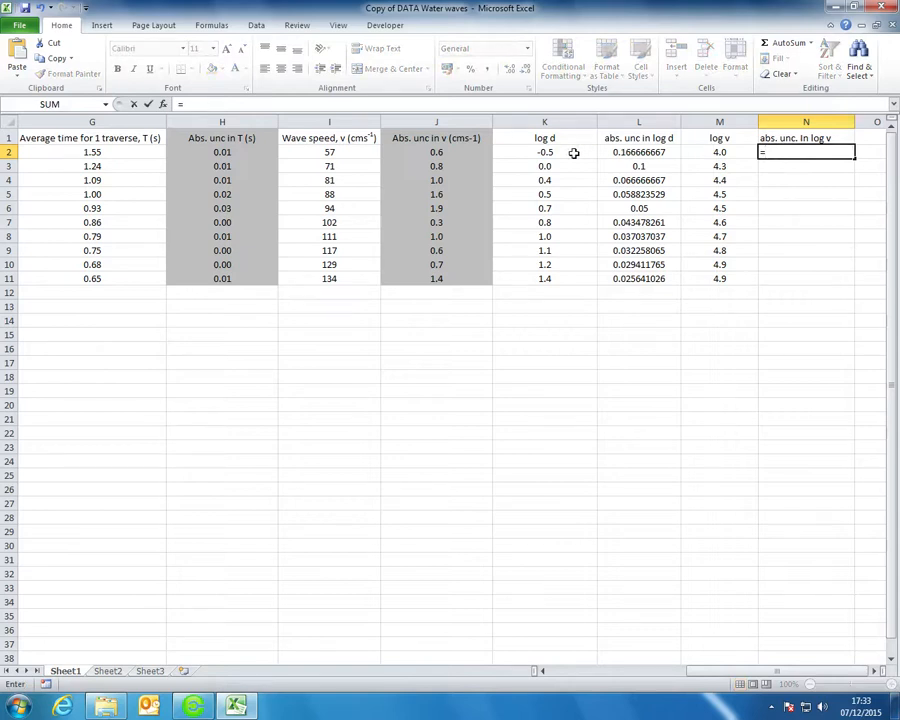
{"action": "left_click", "coordinate": [447, 152]}
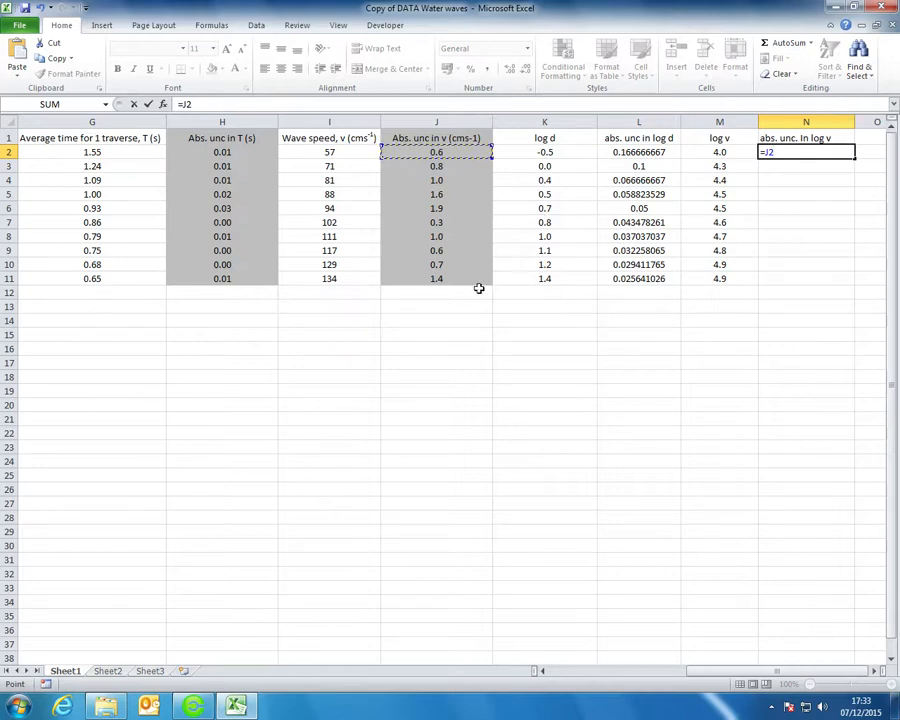
{"action": "type", "text": "/"}
{"action": "left_click", "coordinate": [327, 152]}
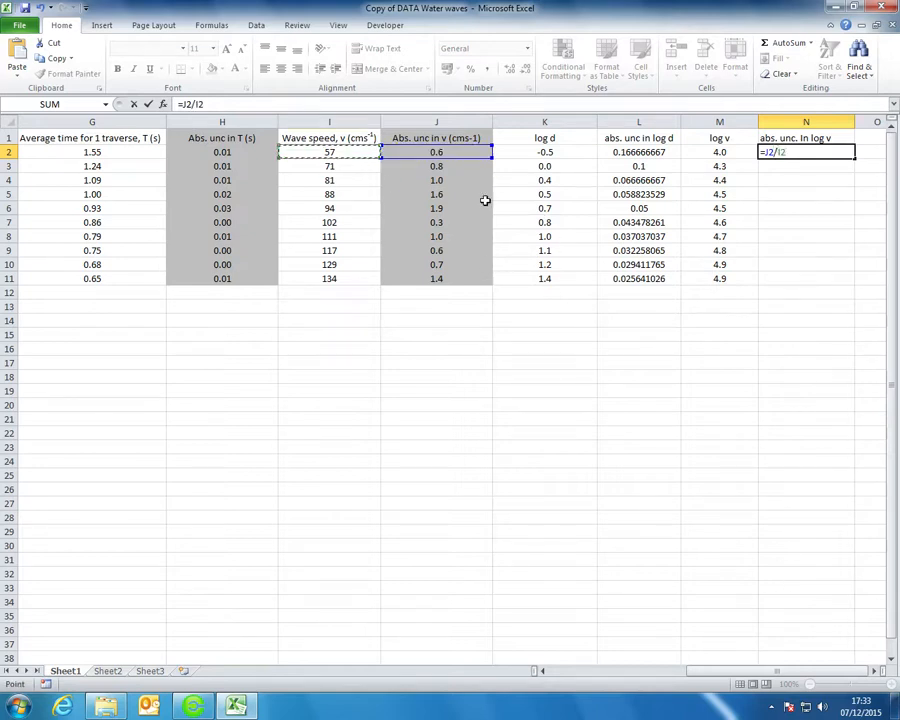
{"action": "key", "text": "Return"}
{"action": "left_click", "coordinate": [795, 152]}
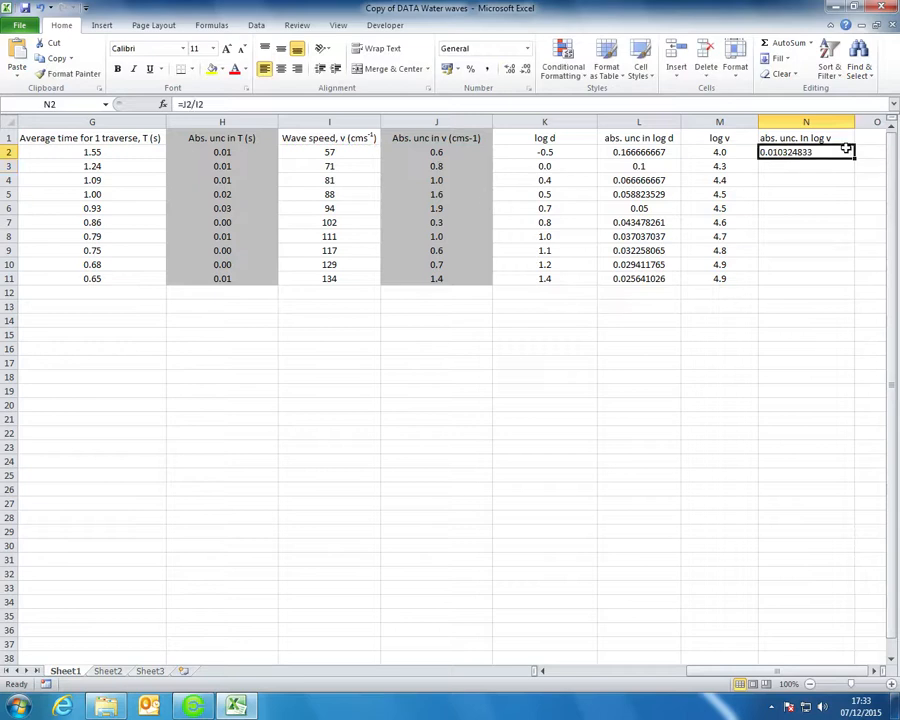
{"action": "left_click_drag", "start_coordinate": [855, 159], "coordinate": [852, 281]}
Step: Centre the contents of K1:N11
{"action": "left_click_drag", "start_coordinate": [774, 280], "coordinate": [586, 134]}
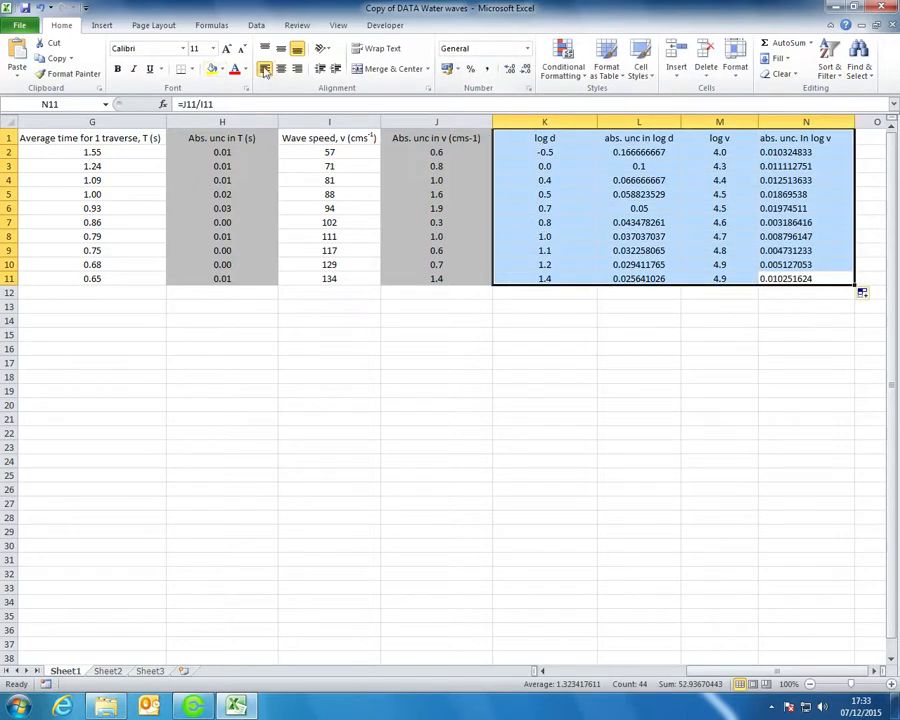
{"action": "left_click", "coordinate": [281, 70]}
{"action": "left_click", "coordinate": [808, 181]}
Step: Format the log d and log v uncertainties in L1:L11 and N1:N11 to three decimal places
{"action": "left_click_drag", "start_coordinate": [828, 139], "coordinate": [816, 279]}
{"action": "left_click_drag", "start_coordinate": [640, 279], "coordinate": [645, 143], "text": "ctrl"}
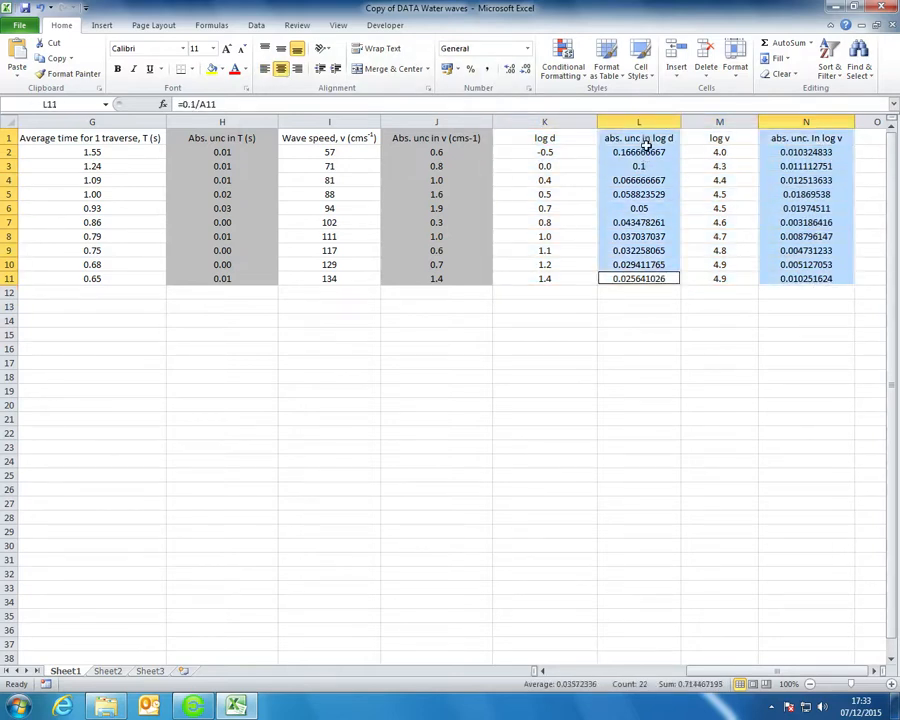
{"action": "left_click", "coordinate": [526, 69]}
{"action": "left_click", "coordinate": [527, 69]}
{"action": "left_click", "coordinate": [527, 69]}
{"action": "left_click", "coordinate": [527, 69]}
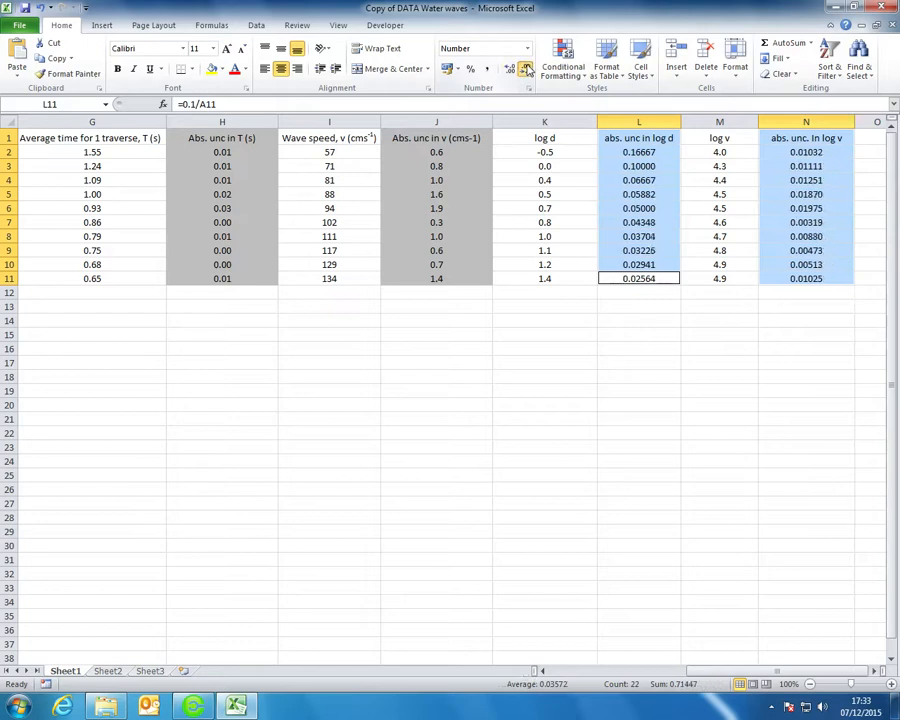
{"action": "left_click", "coordinate": [528, 70]}
{"action": "left_click", "coordinate": [529, 70]}
{"action": "left_click", "coordinate": [530, 70]}
{"action": "left_click", "coordinate": [531, 71]}
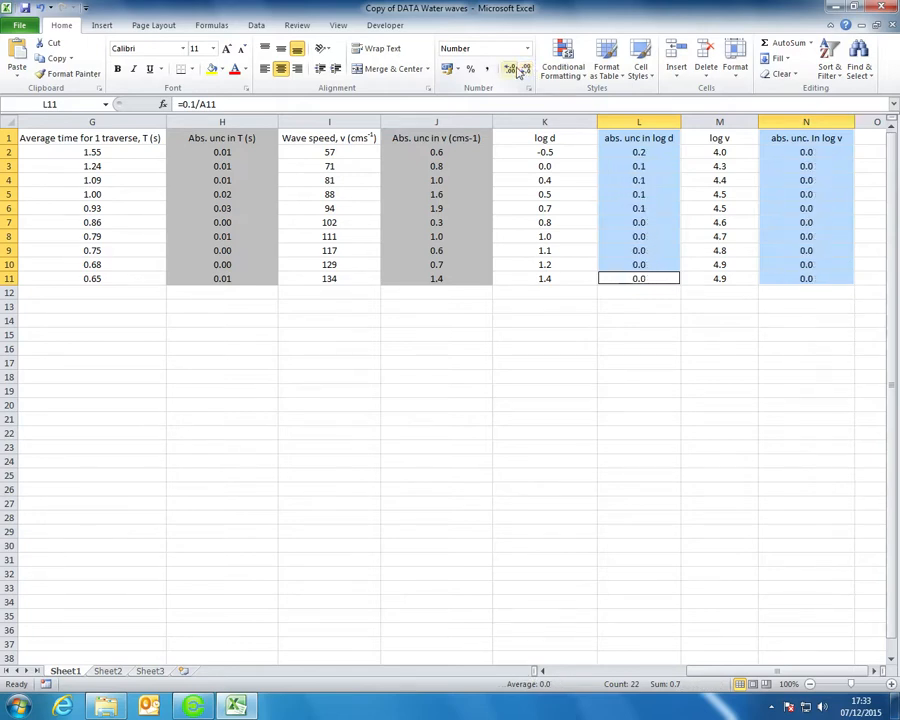
{"action": "left_click", "coordinate": [512, 69]}
{"action": "left_click", "coordinate": [526, 71]}
{"action": "left_click", "coordinate": [526, 69]}
{"action": "left_click", "coordinate": [510, 71]}
{"action": "left_click", "coordinate": [510, 70]}
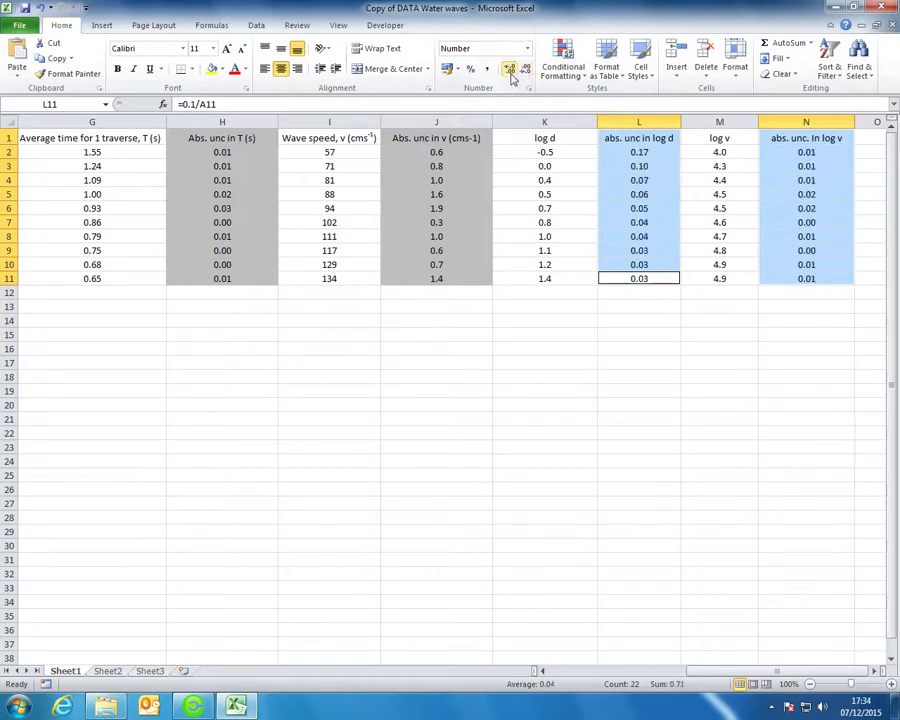
{"action": "left_click", "coordinate": [510, 70]}
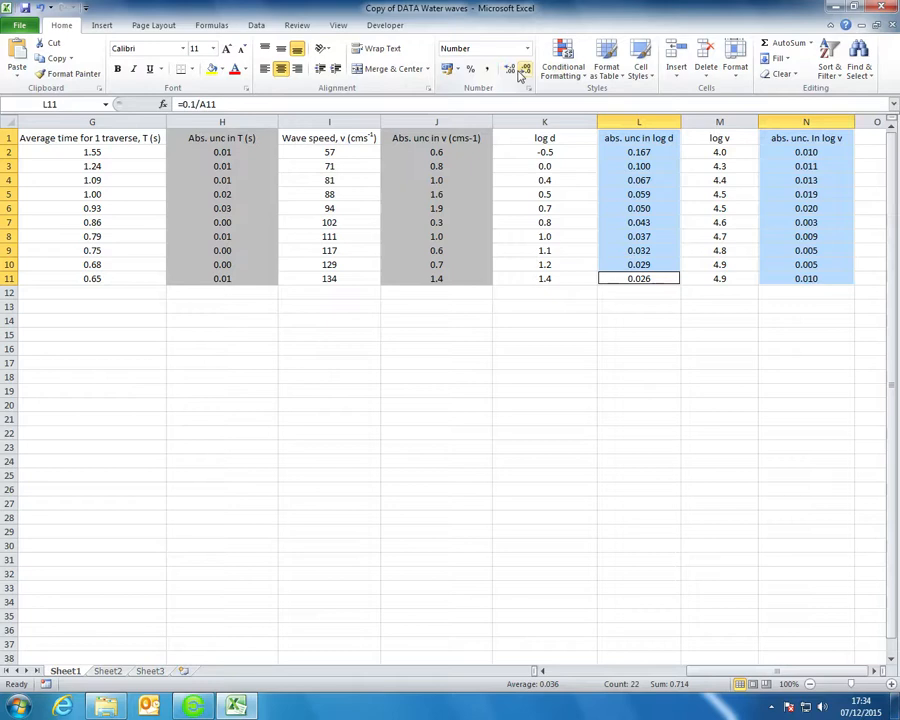
{"action": "left_click", "coordinate": [678, 265]}
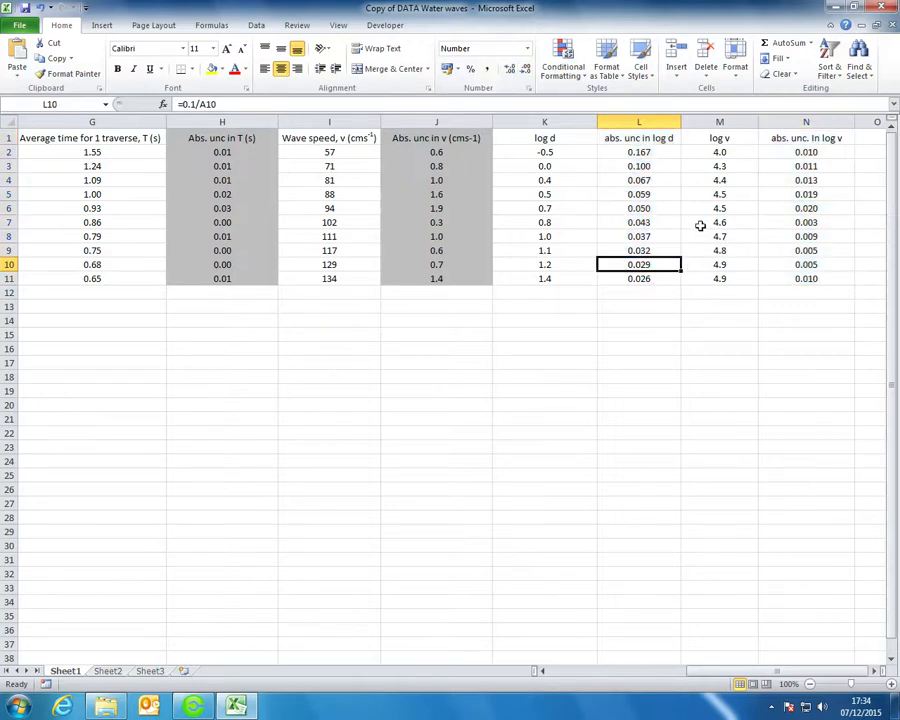
{"action": "left_click_drag", "start_coordinate": [804, 251], "coordinate": [806, 279]}
{"action": "left_click_drag", "start_coordinate": [638, 250], "coordinate": [652, 278]}
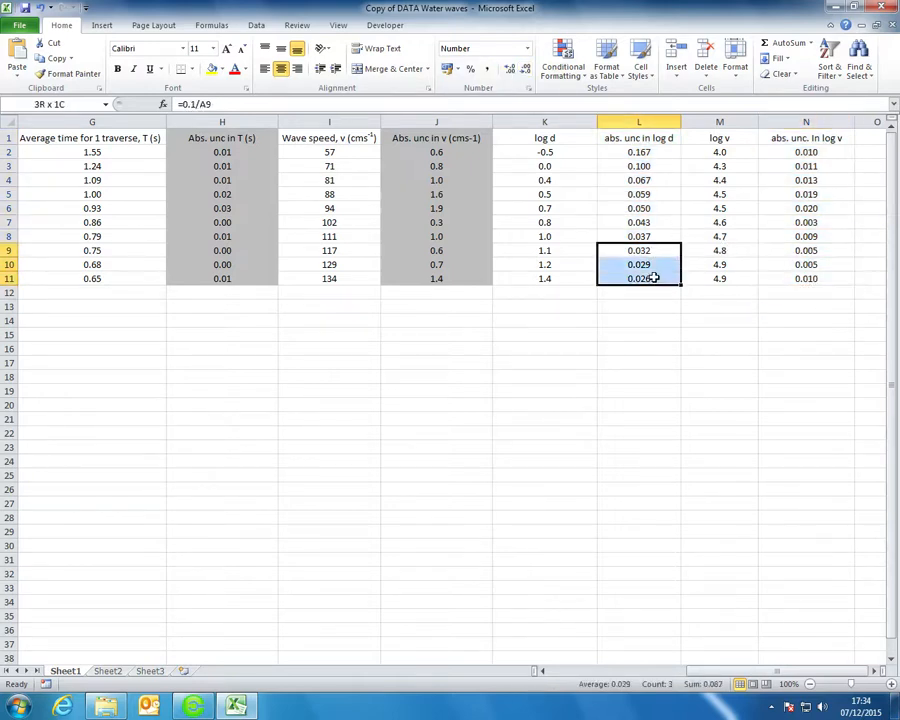
{"action": "left_click", "coordinate": [674, 319]}
Step: Shade the two uncertainty columns L1:L11 and N1:N11 grey, matching the other uncertainty columns
{"action": "left_click_drag", "start_coordinate": [648, 146], "coordinate": [645, 278]}
{"action": "left_click_drag", "start_coordinate": [805, 278], "coordinate": [798, 142], "text": "ctrl"}
{"action": "right_click", "coordinate": [798, 140]}
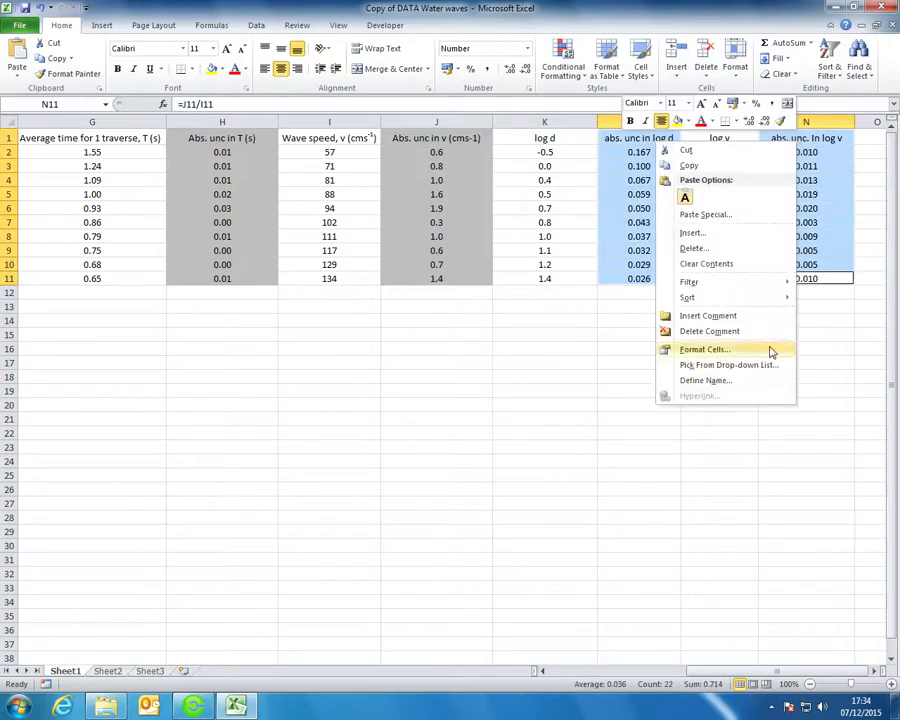
{"action": "left_click", "coordinate": [782, 346]}
{"action": "left_click", "coordinate": [720, 213]}
{"action": "left_click", "coordinate": [563, 306]}
{"action": "left_click", "coordinate": [806, 489]}
{"action": "left_click", "coordinate": [708, 333]}
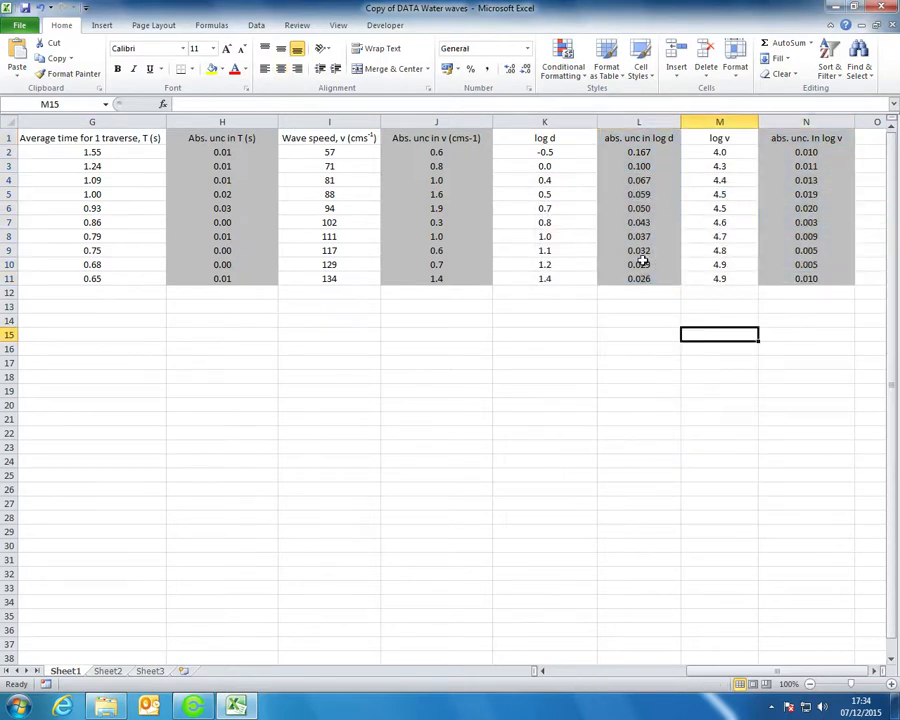
{"action": "left_click_drag", "start_coordinate": [752, 671], "coordinate": [724, 677]}
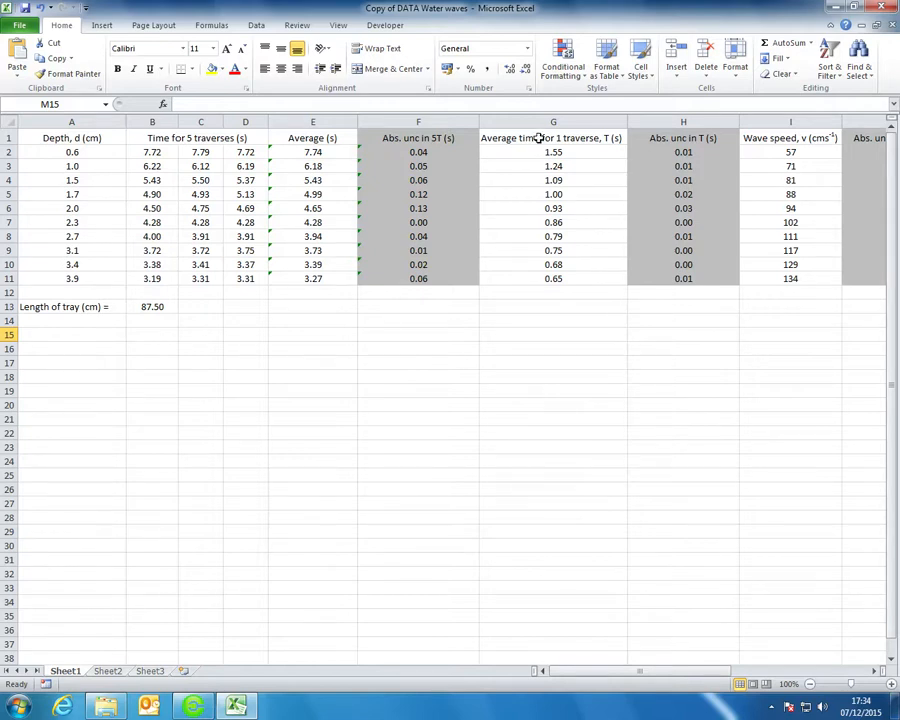
{"action": "left_click_drag", "start_coordinate": [679, 671], "coordinate": [652, 670]}
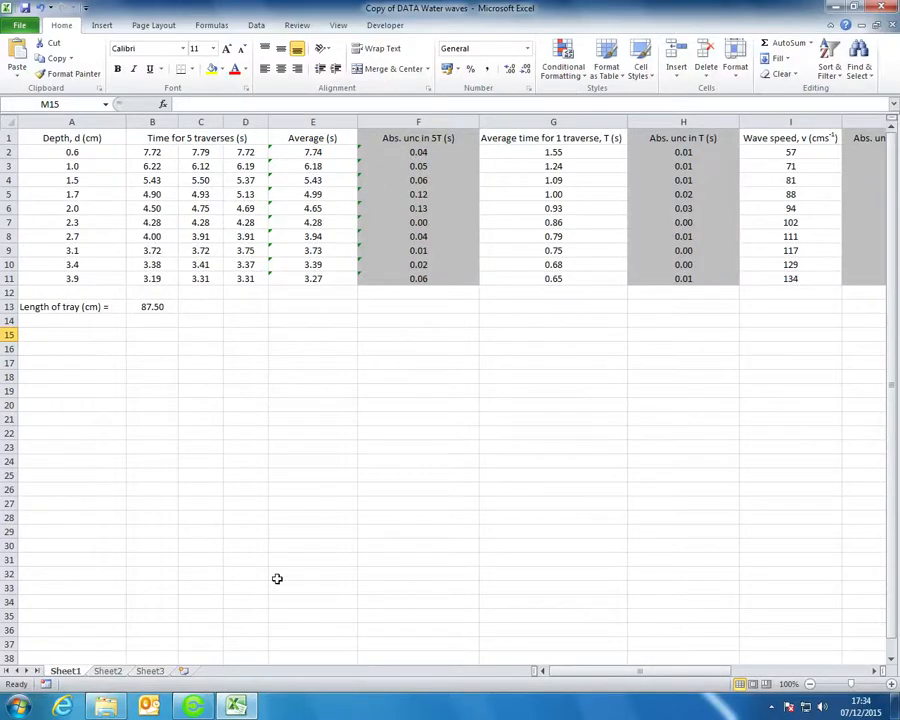